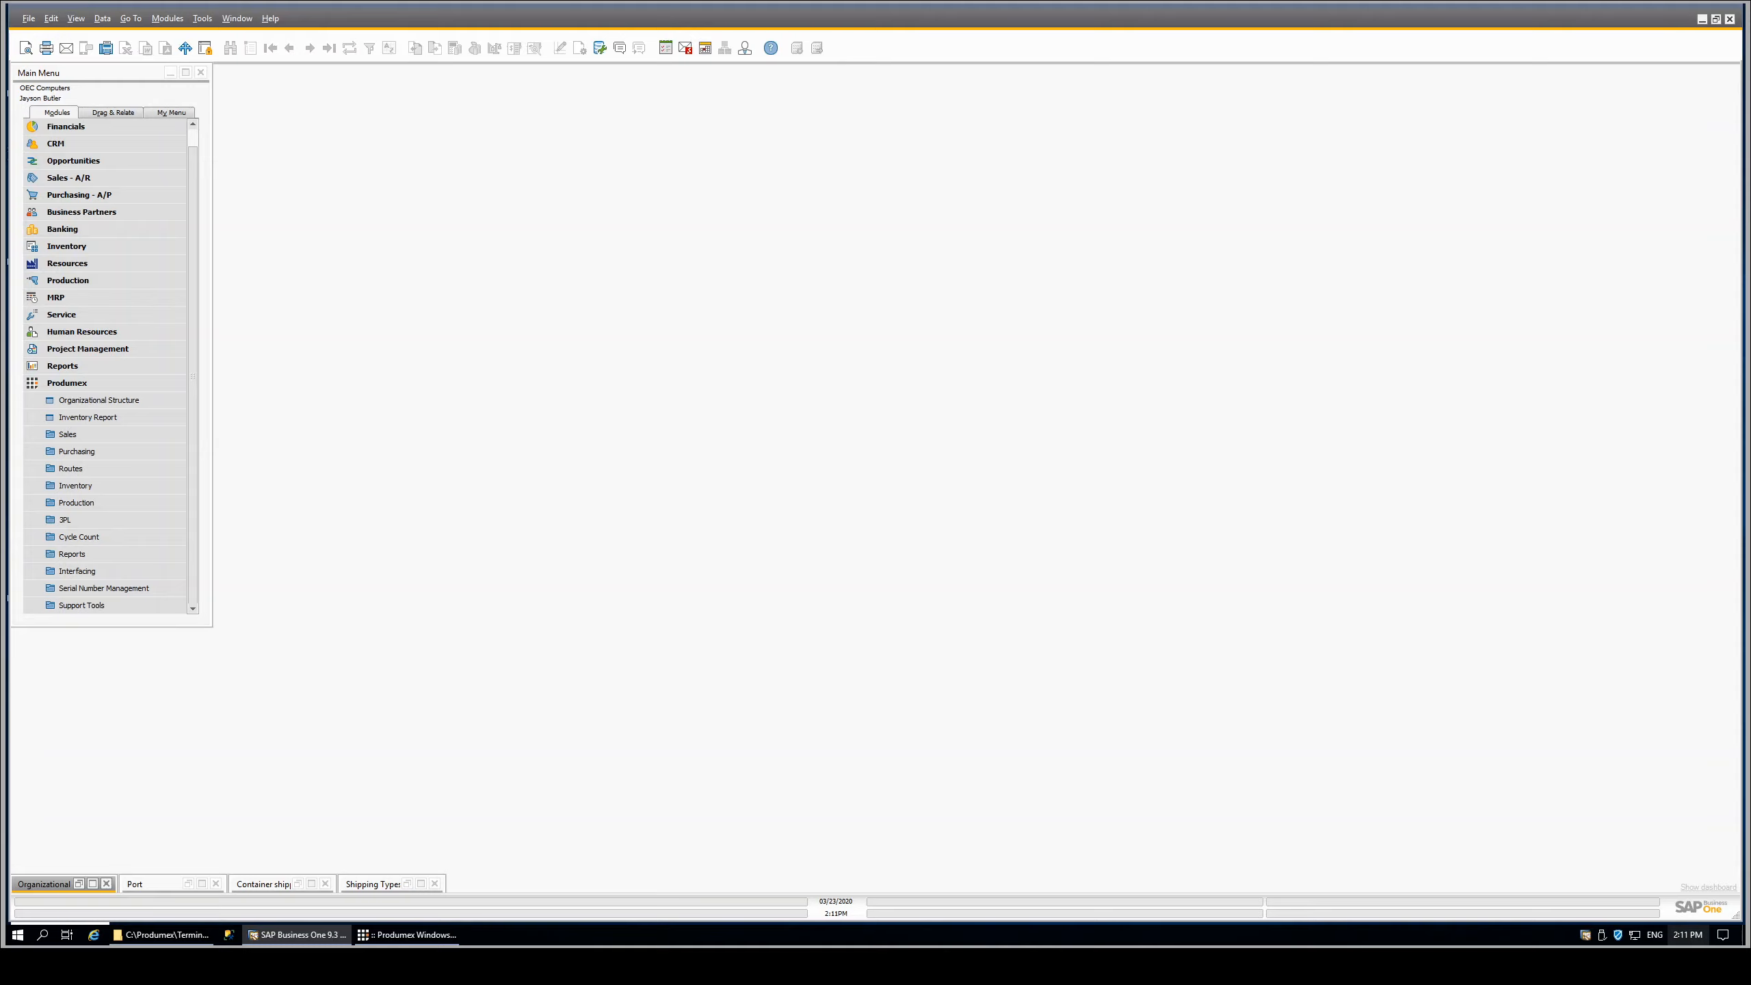
# Review the Container management controller (CMCONTR) extension parameters for OEC Computers in the Organizational Structure, and close the window
pyautogui.click(79, 886)
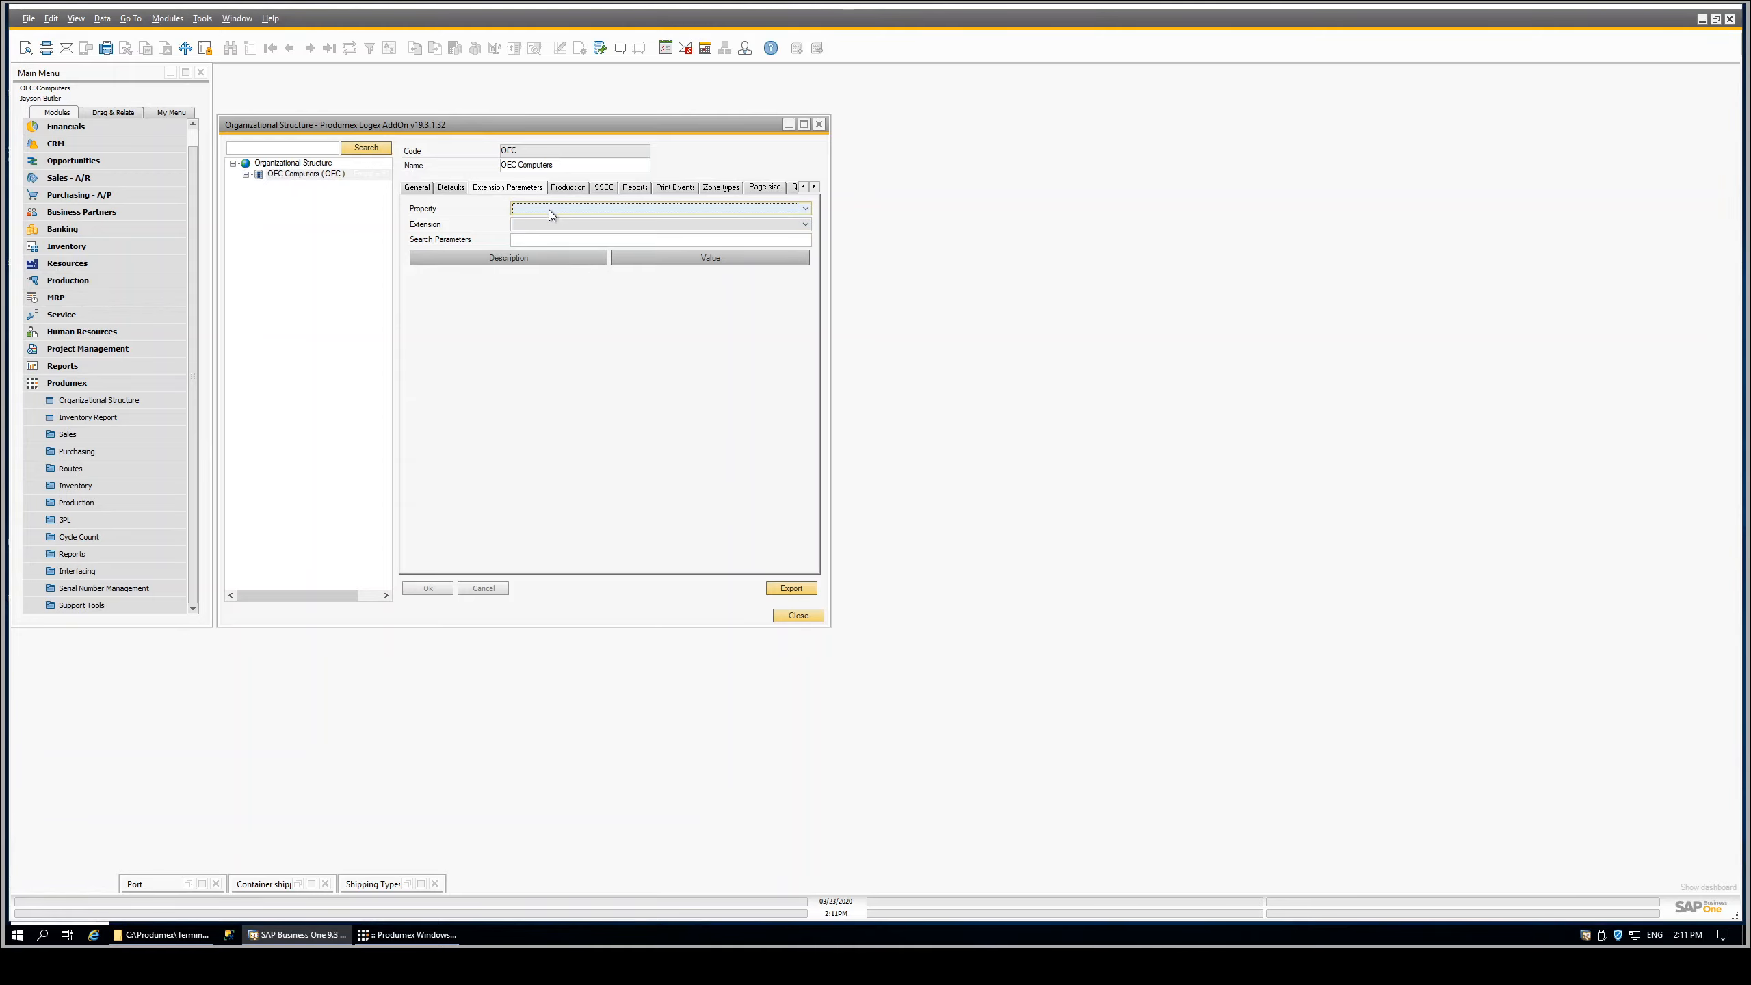
pyautogui.click(496, 191)
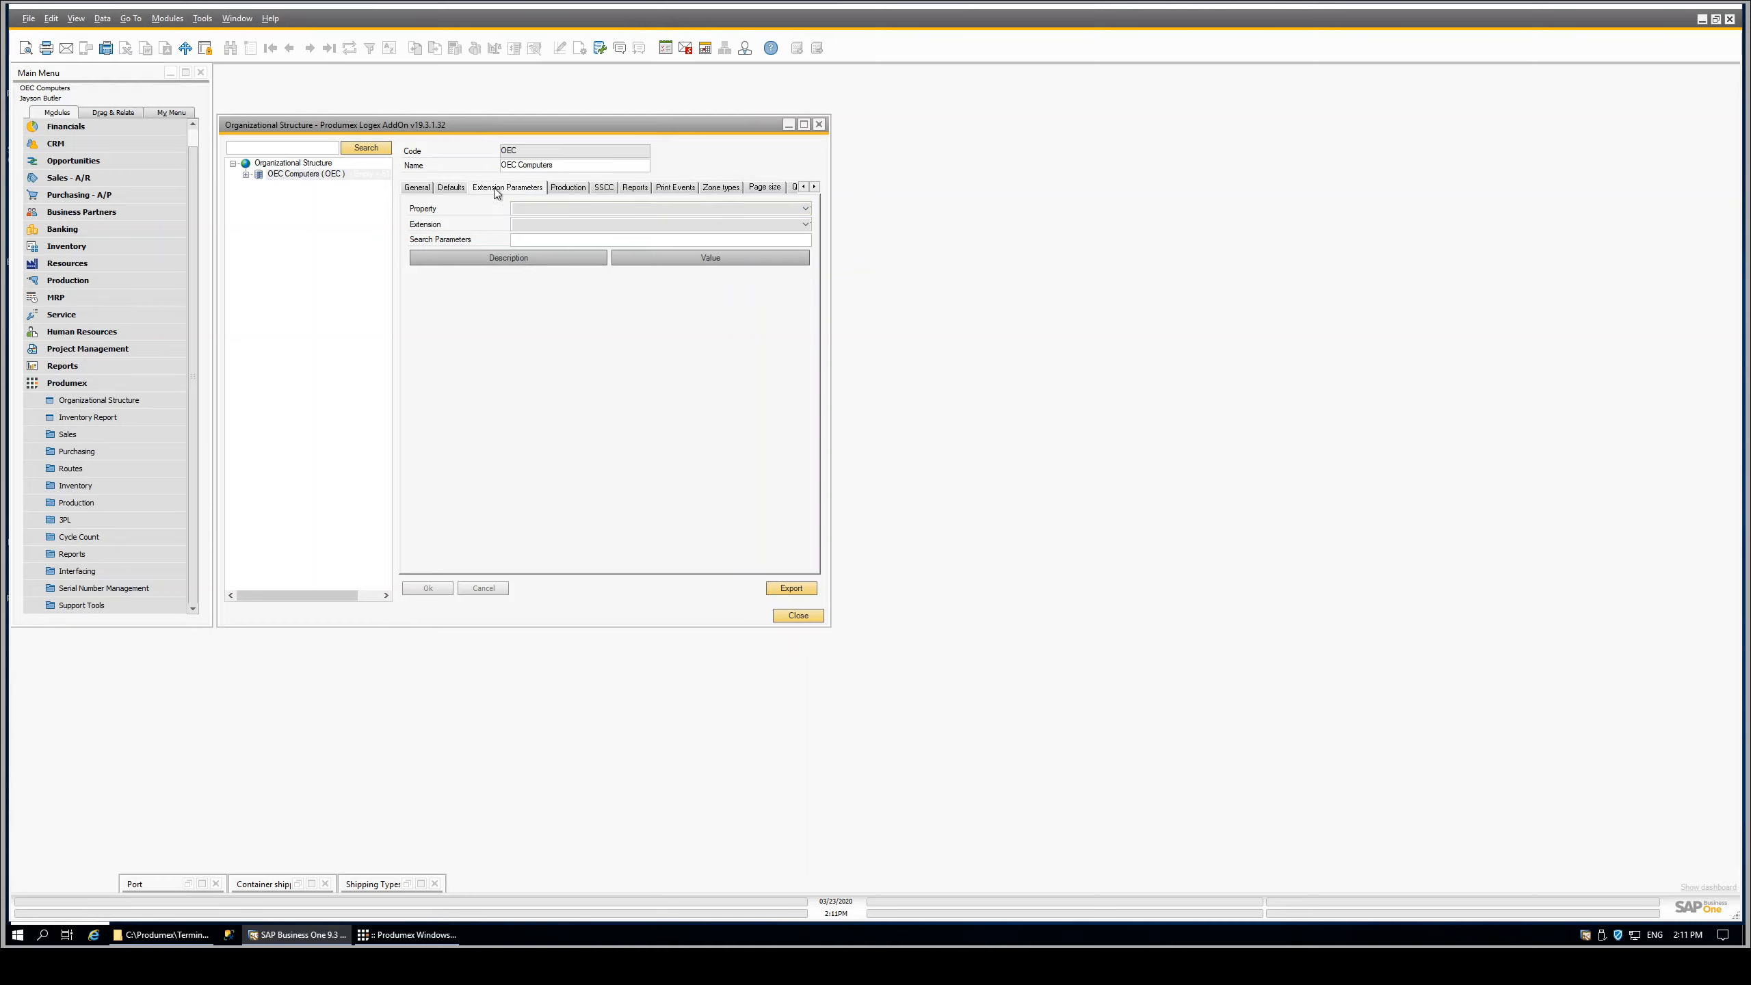
pyautogui.click(553, 212)
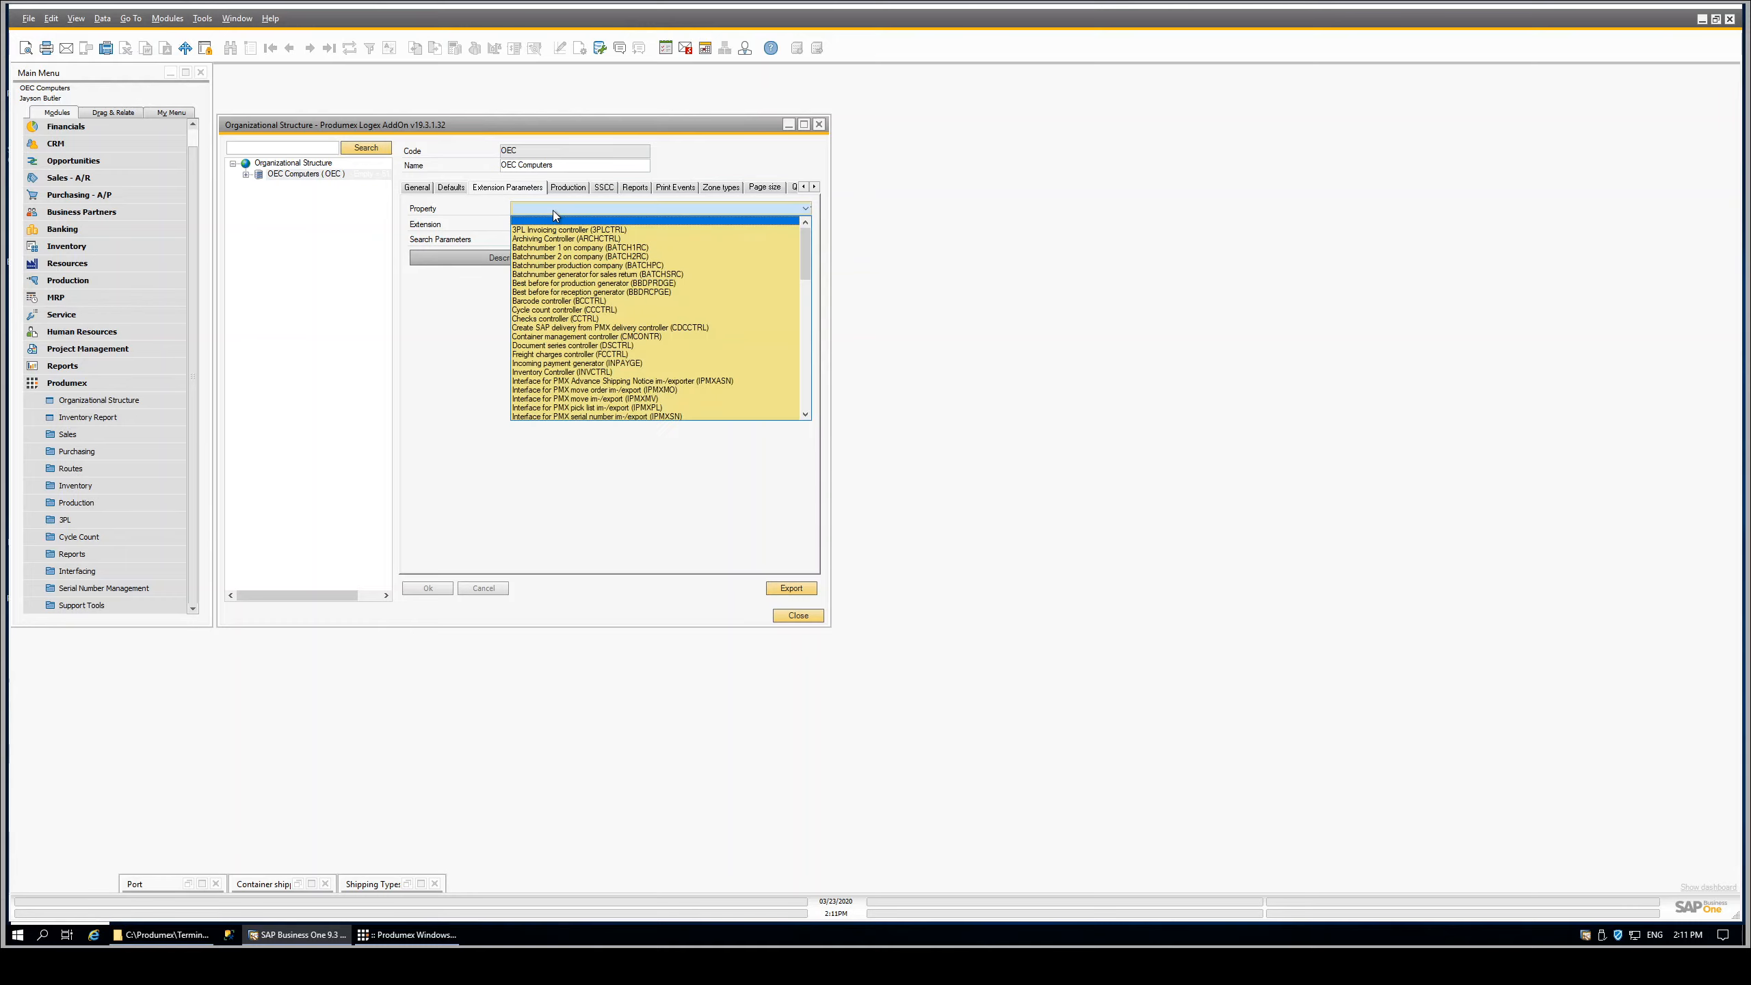
pyautogui.click(600, 338)
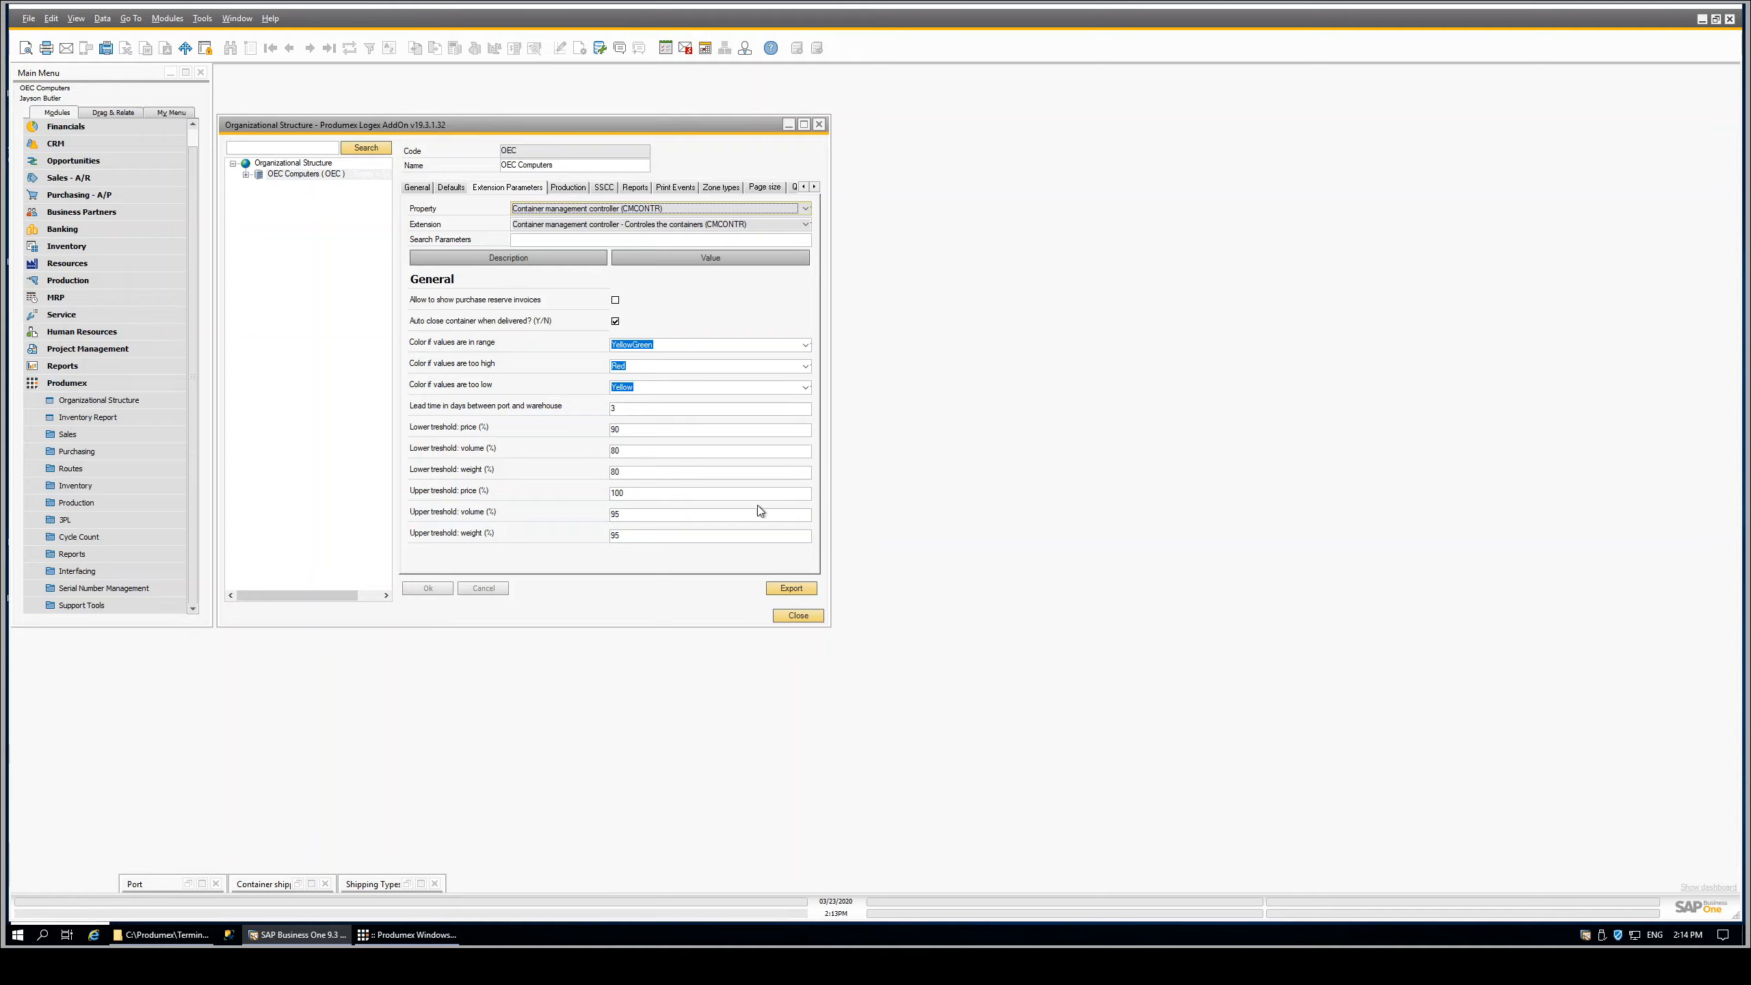
pyautogui.click(798, 616)
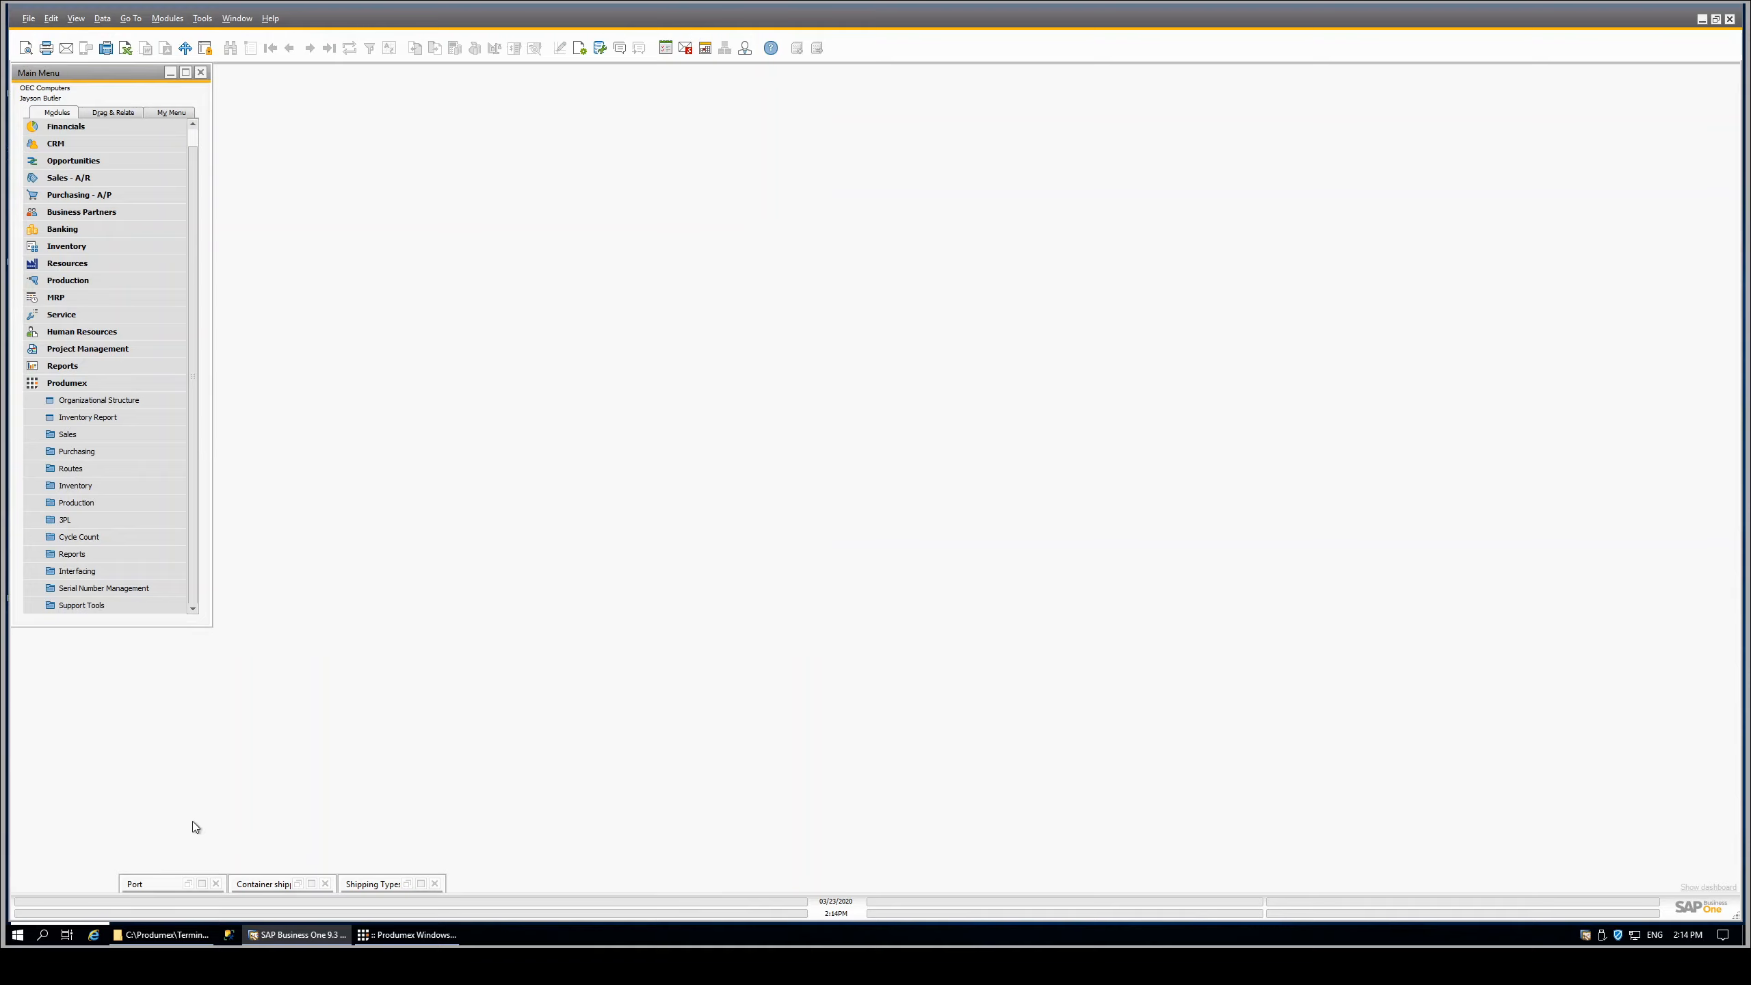
# Review the Port, Container shipping status and Shipping Types setup tables, closing each one after viewing
pyautogui.click(187, 886)
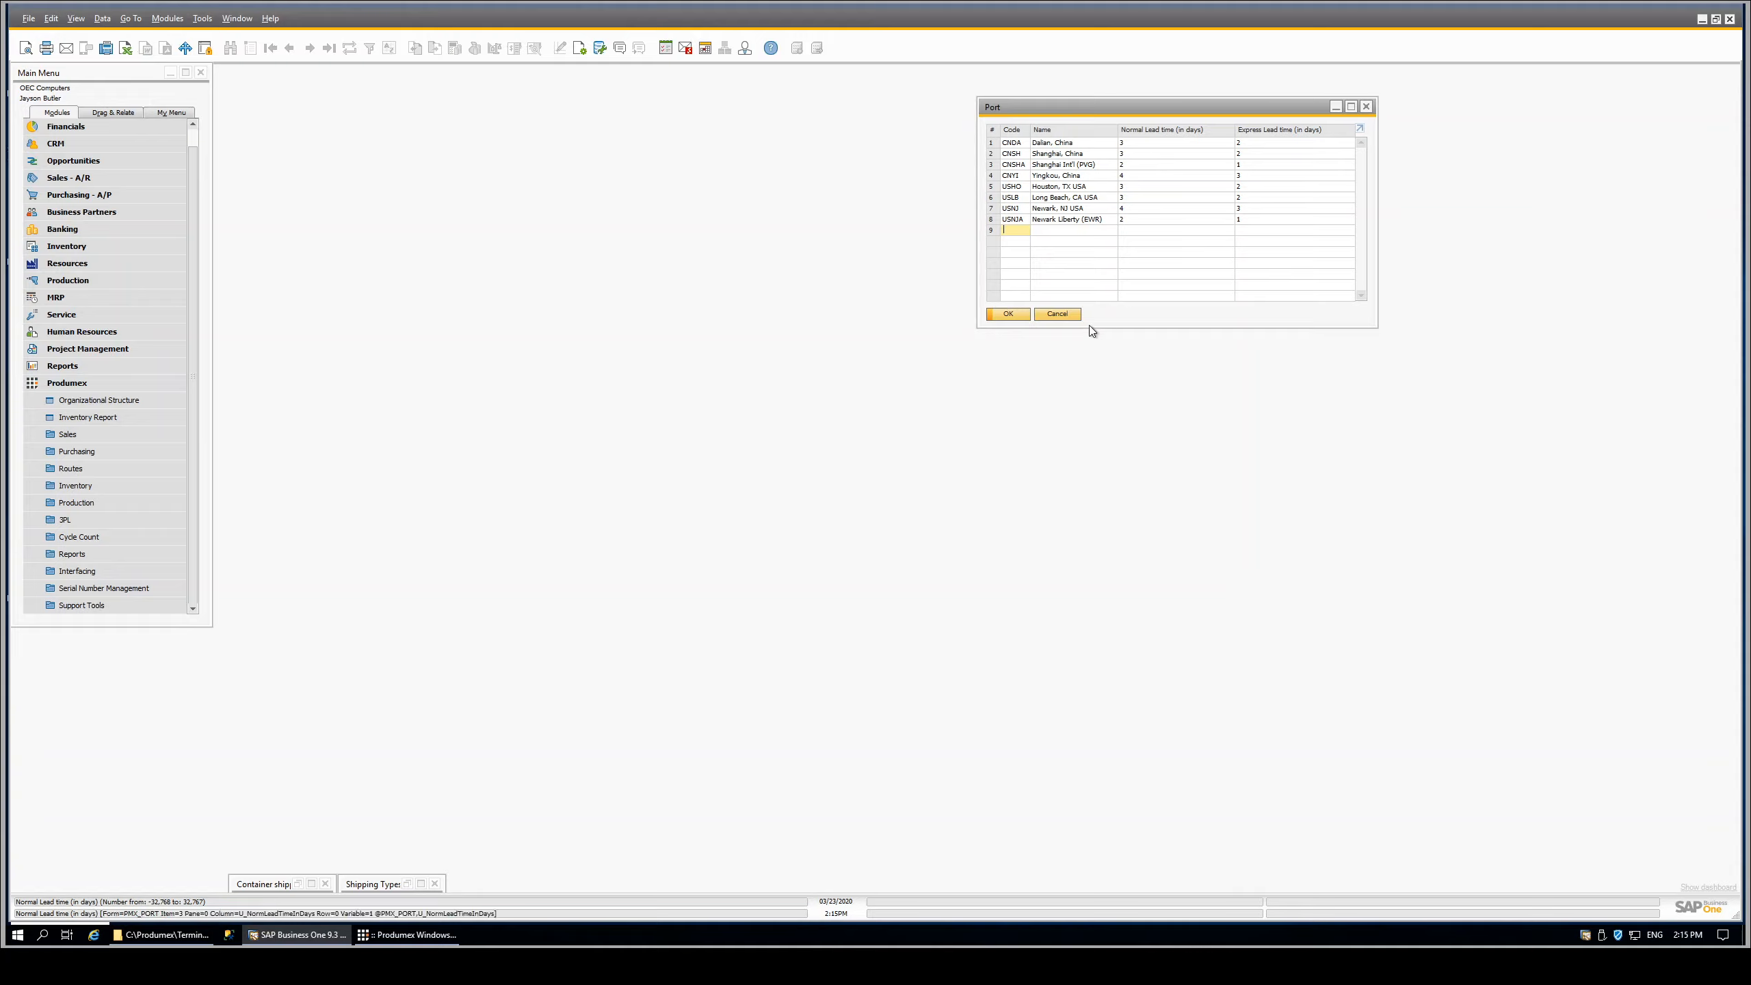
pyautogui.click(1009, 313)
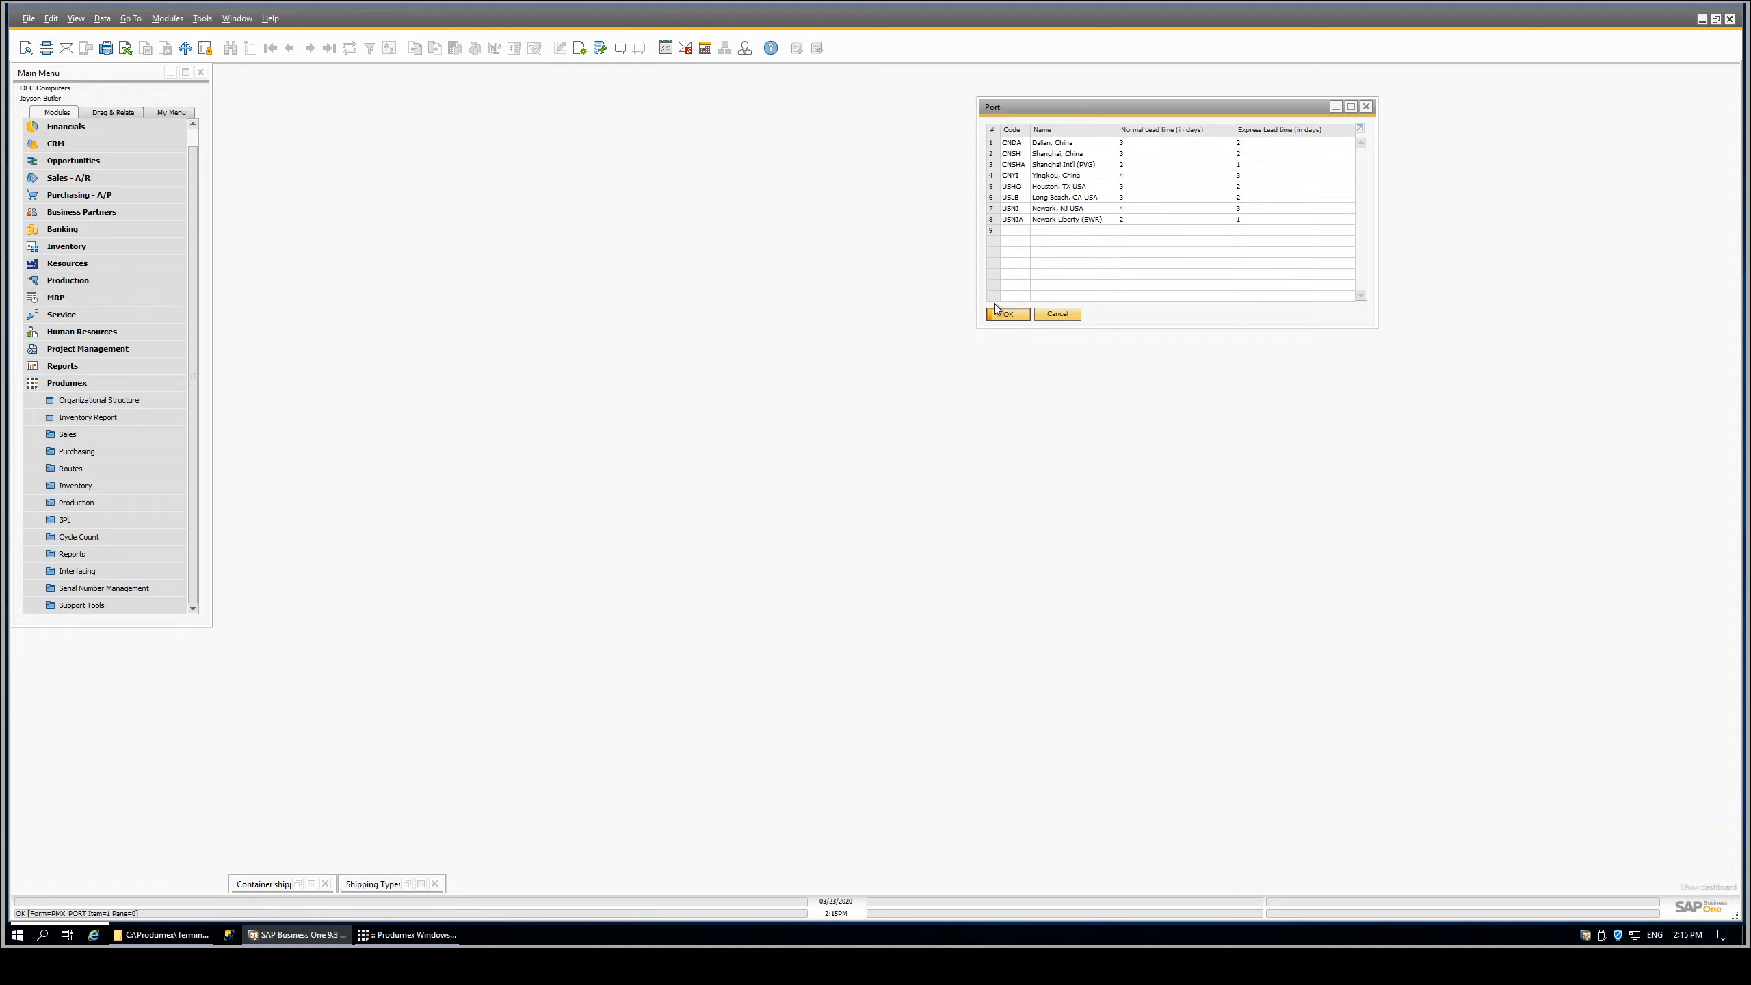
pyautogui.click(297, 888)
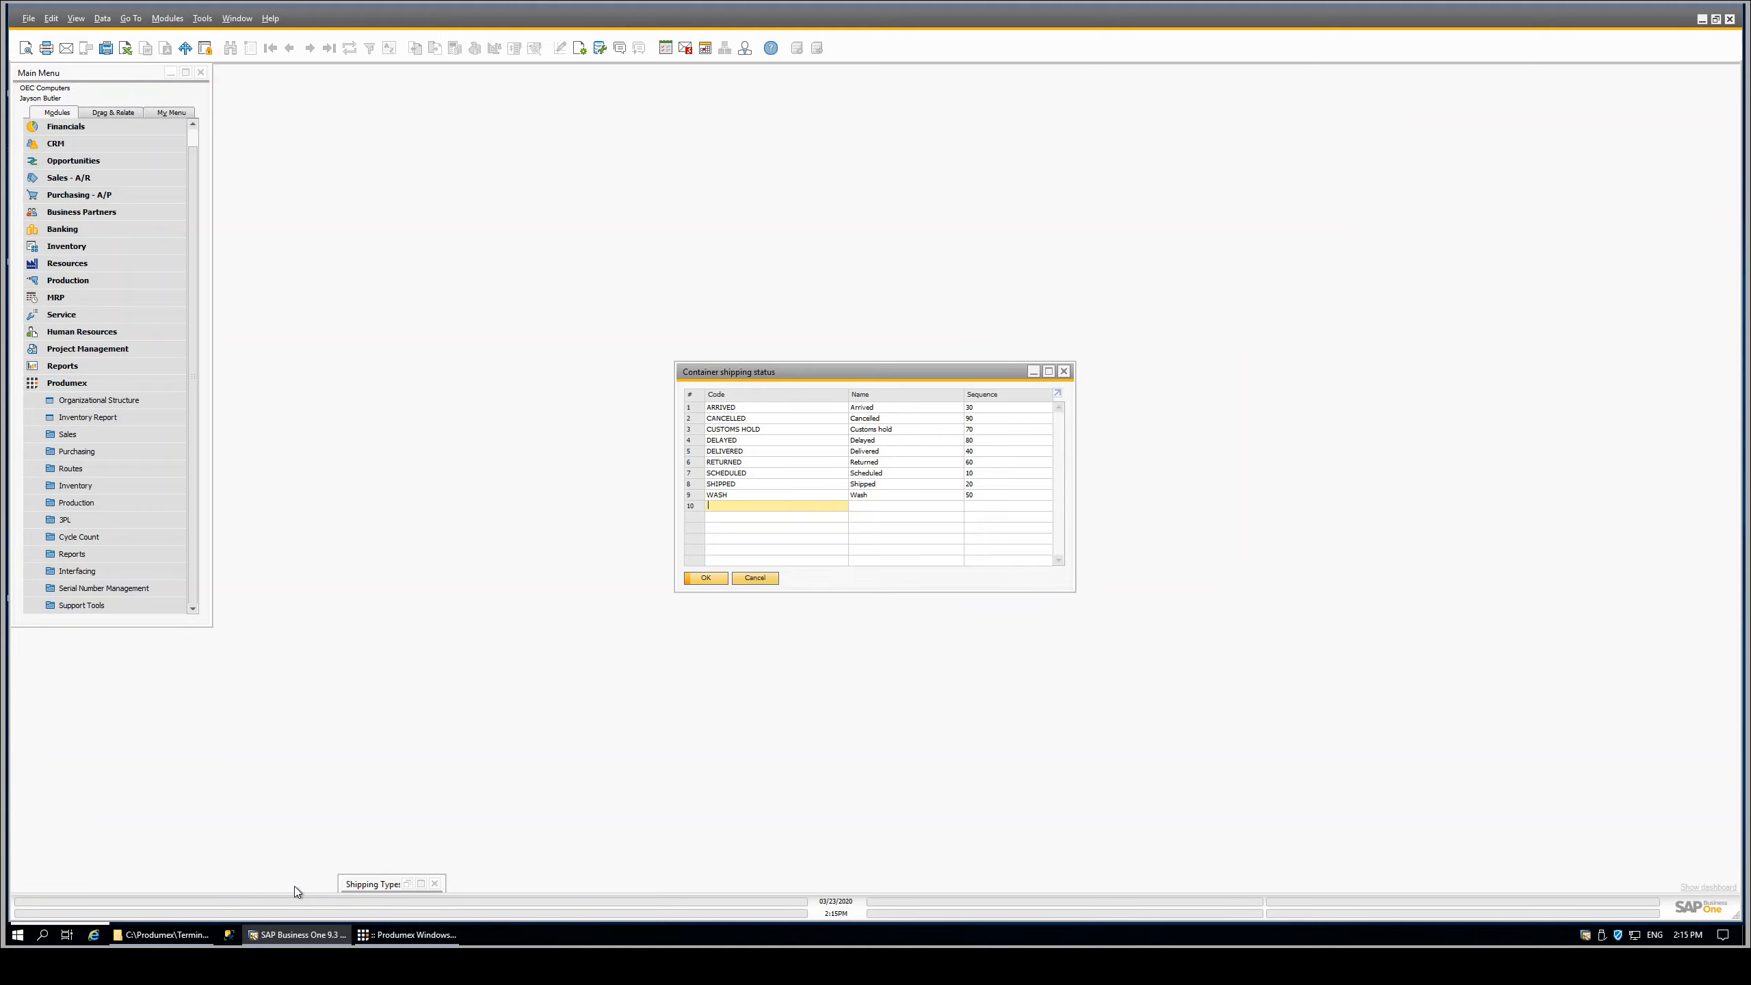
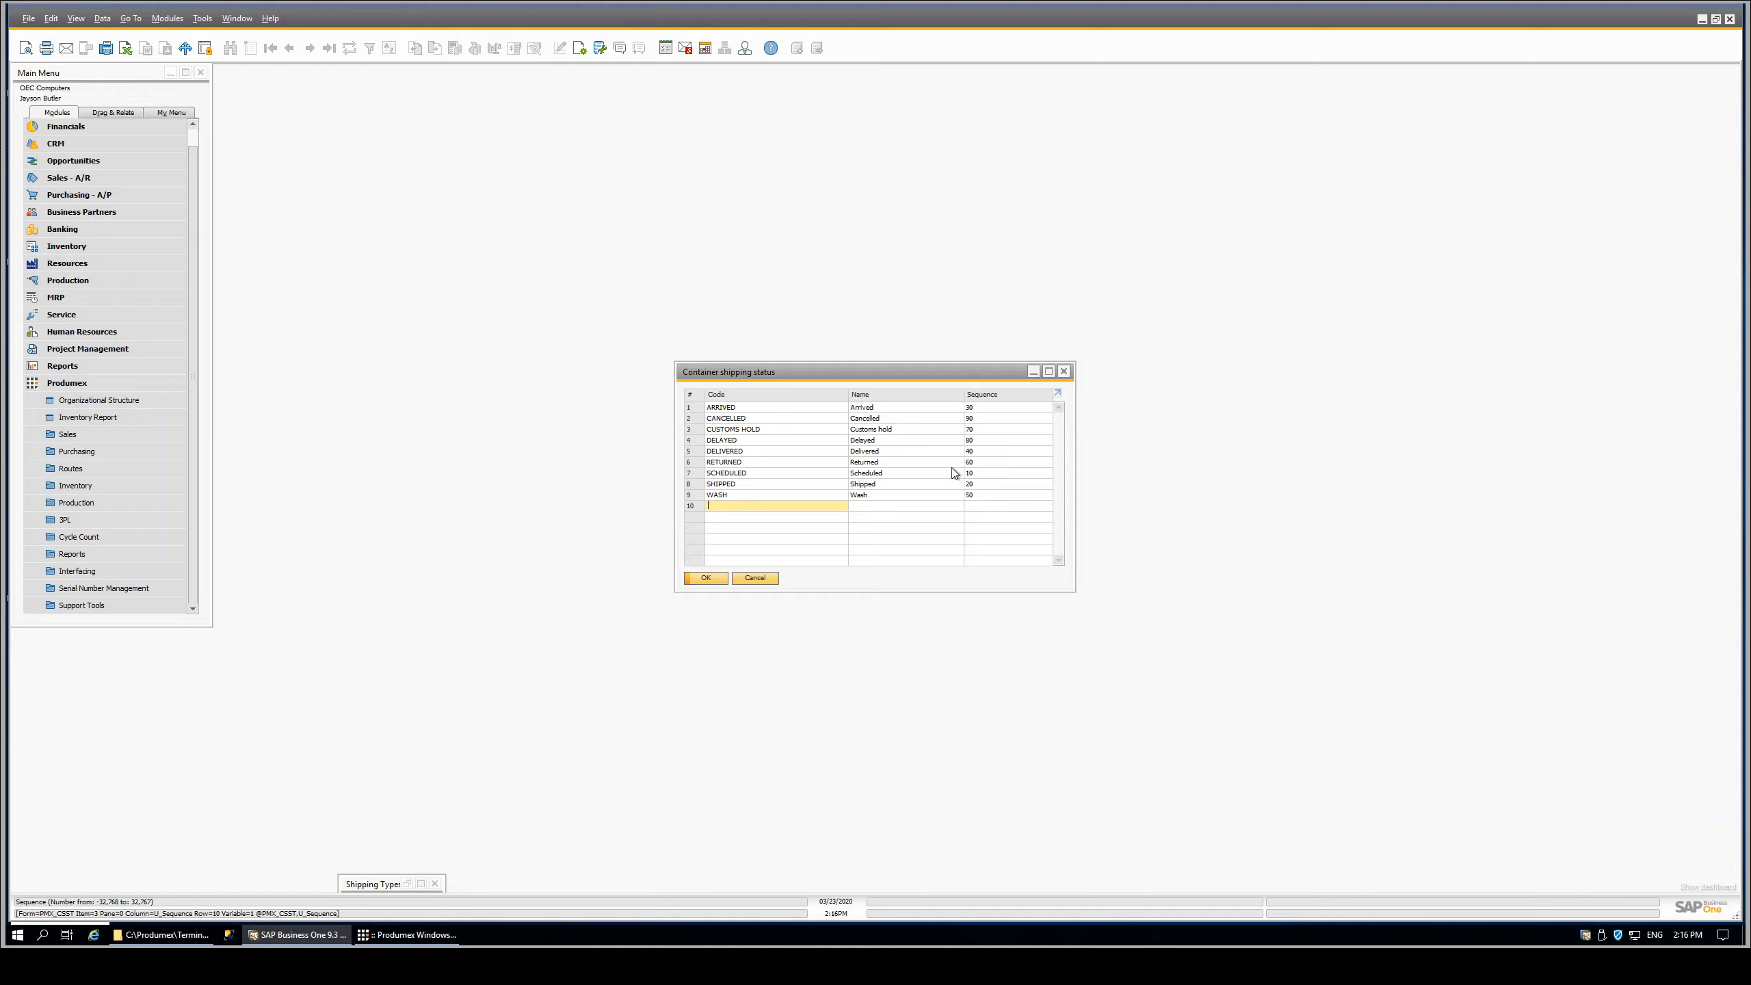
pyautogui.click(708, 580)
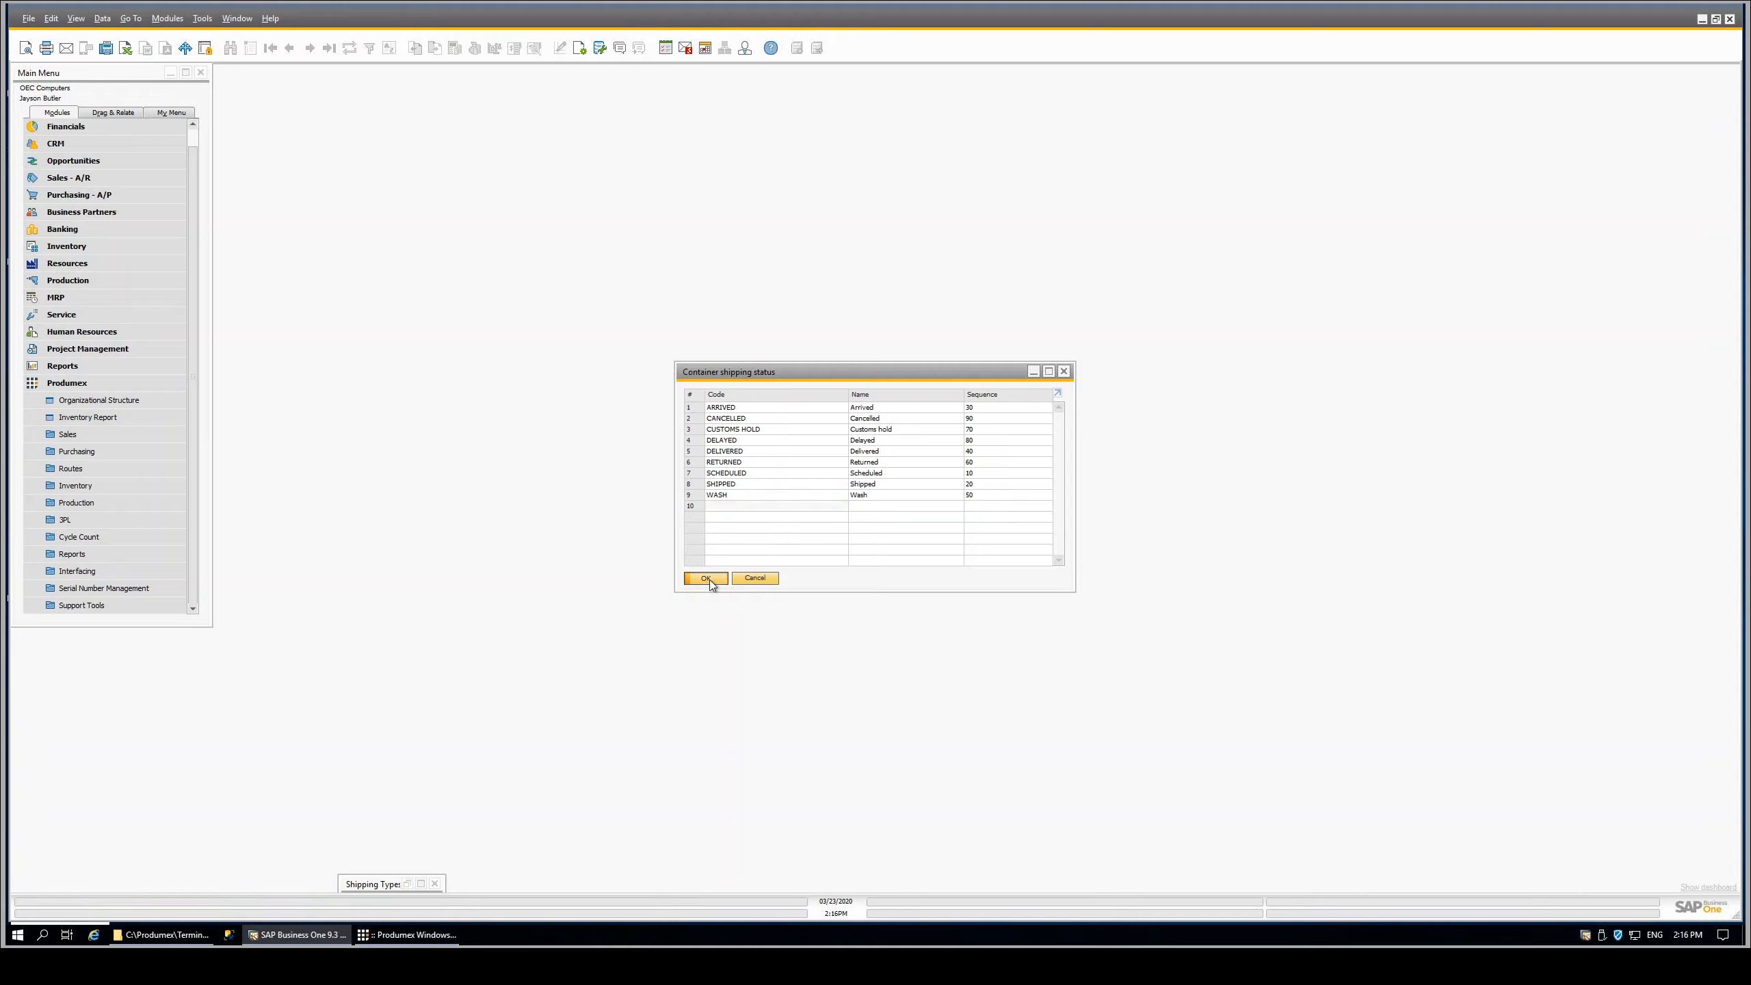
pyautogui.click(409, 885)
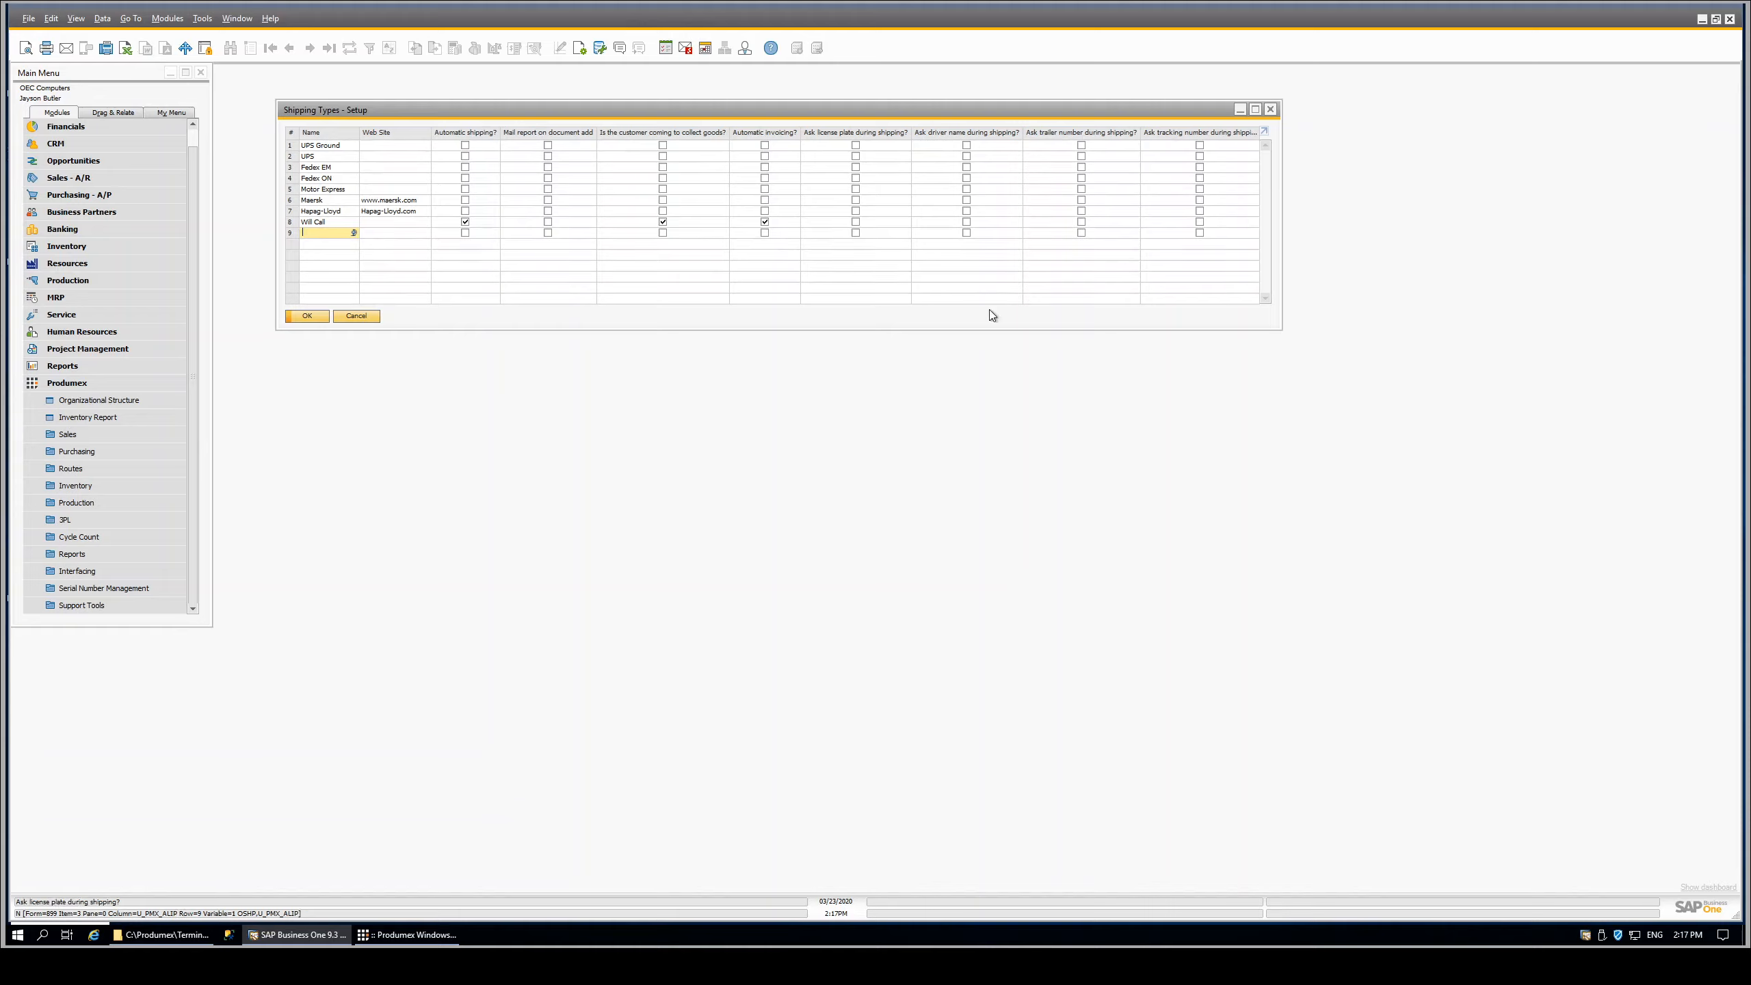
pyautogui.click(307, 315)
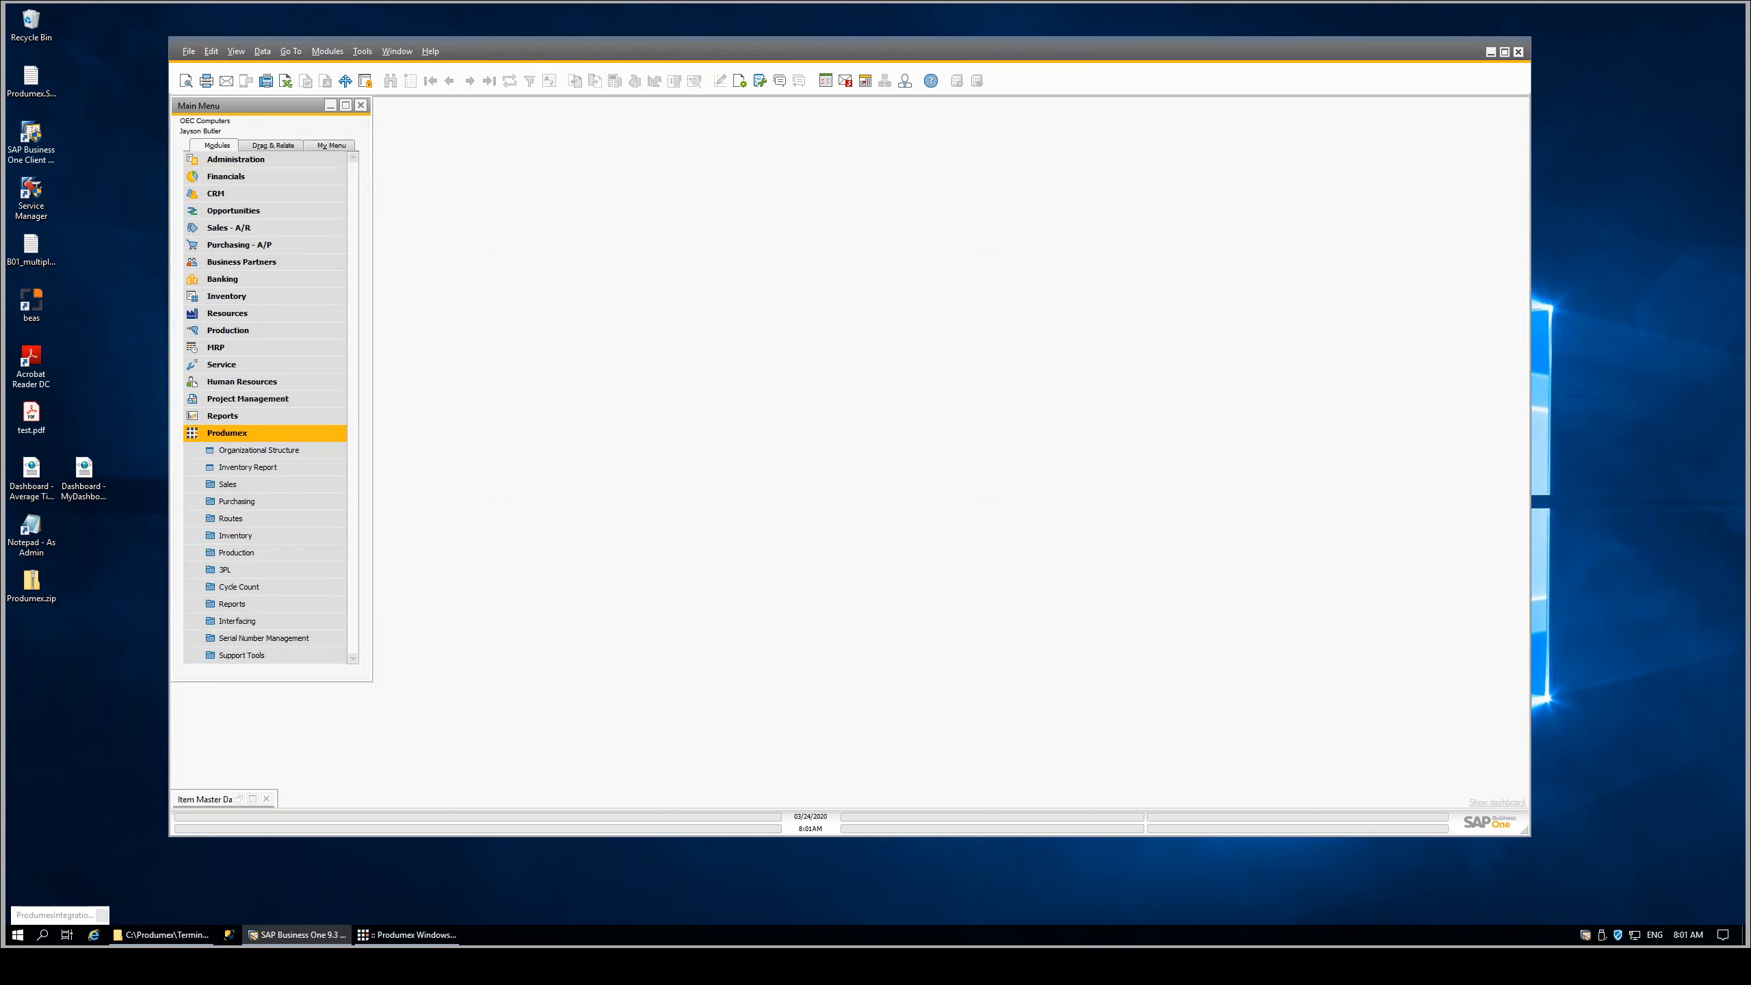
# Find item A00001 in the Item Master Data with a wildcard search and open its record
pyautogui.click(239, 799)
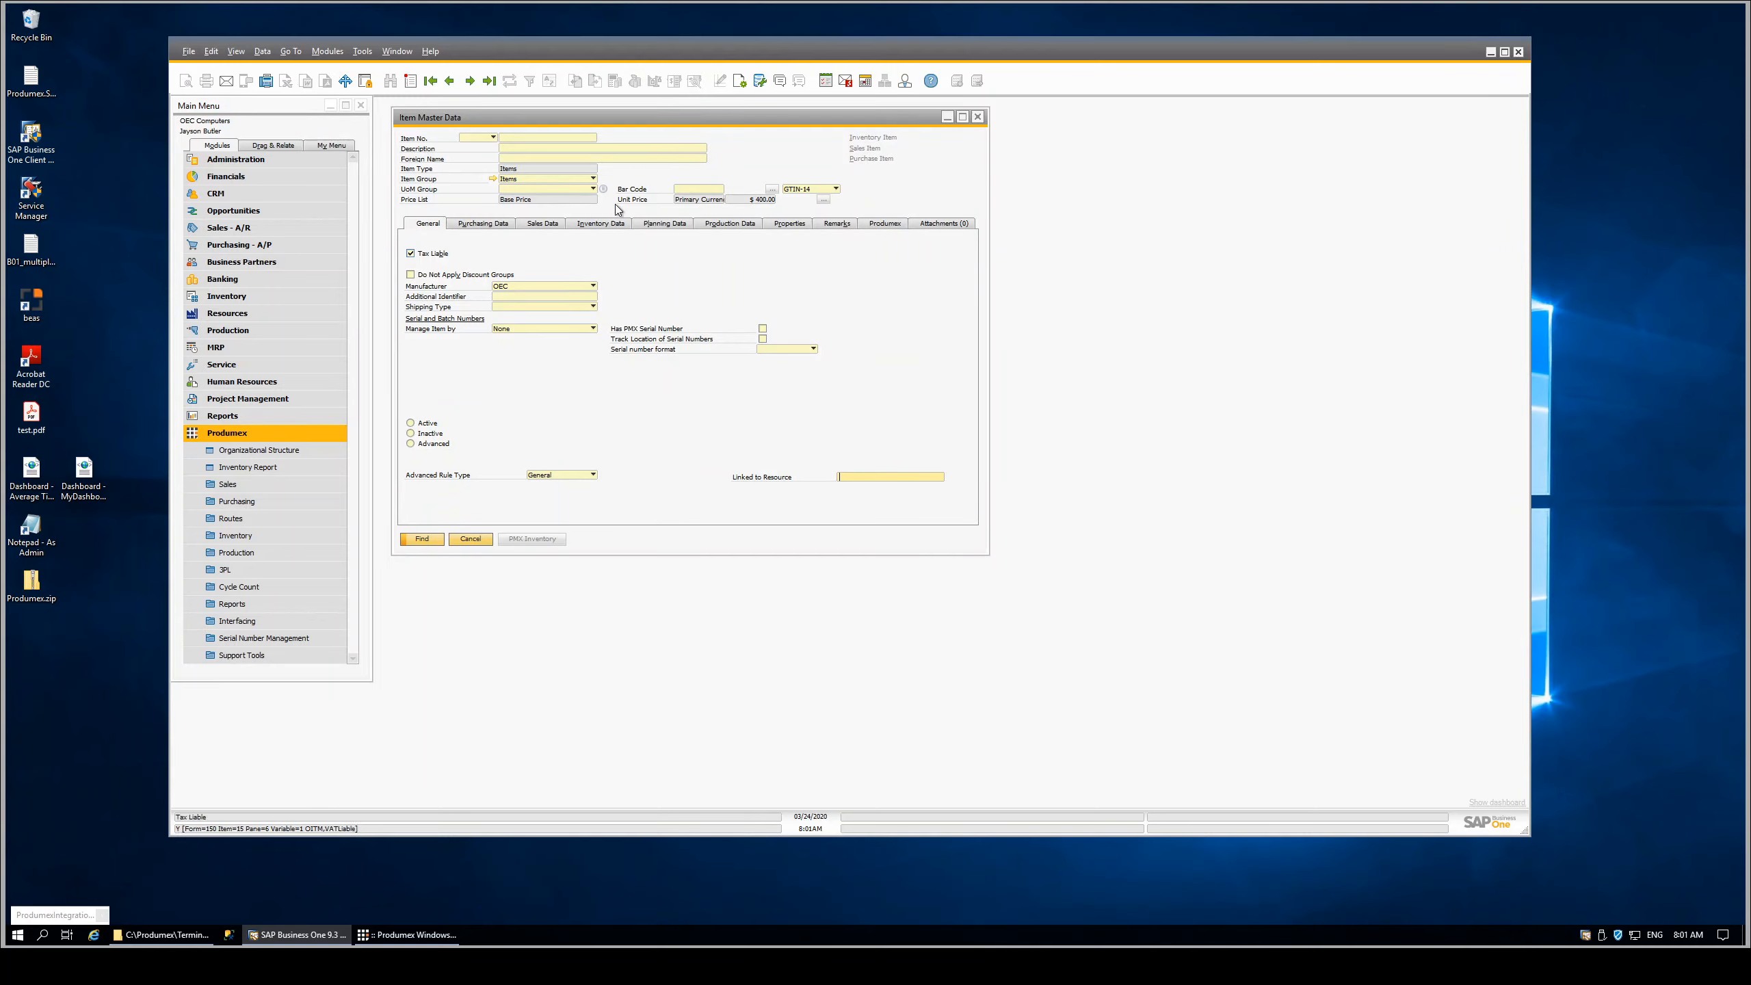
pyautogui.click(532, 138)
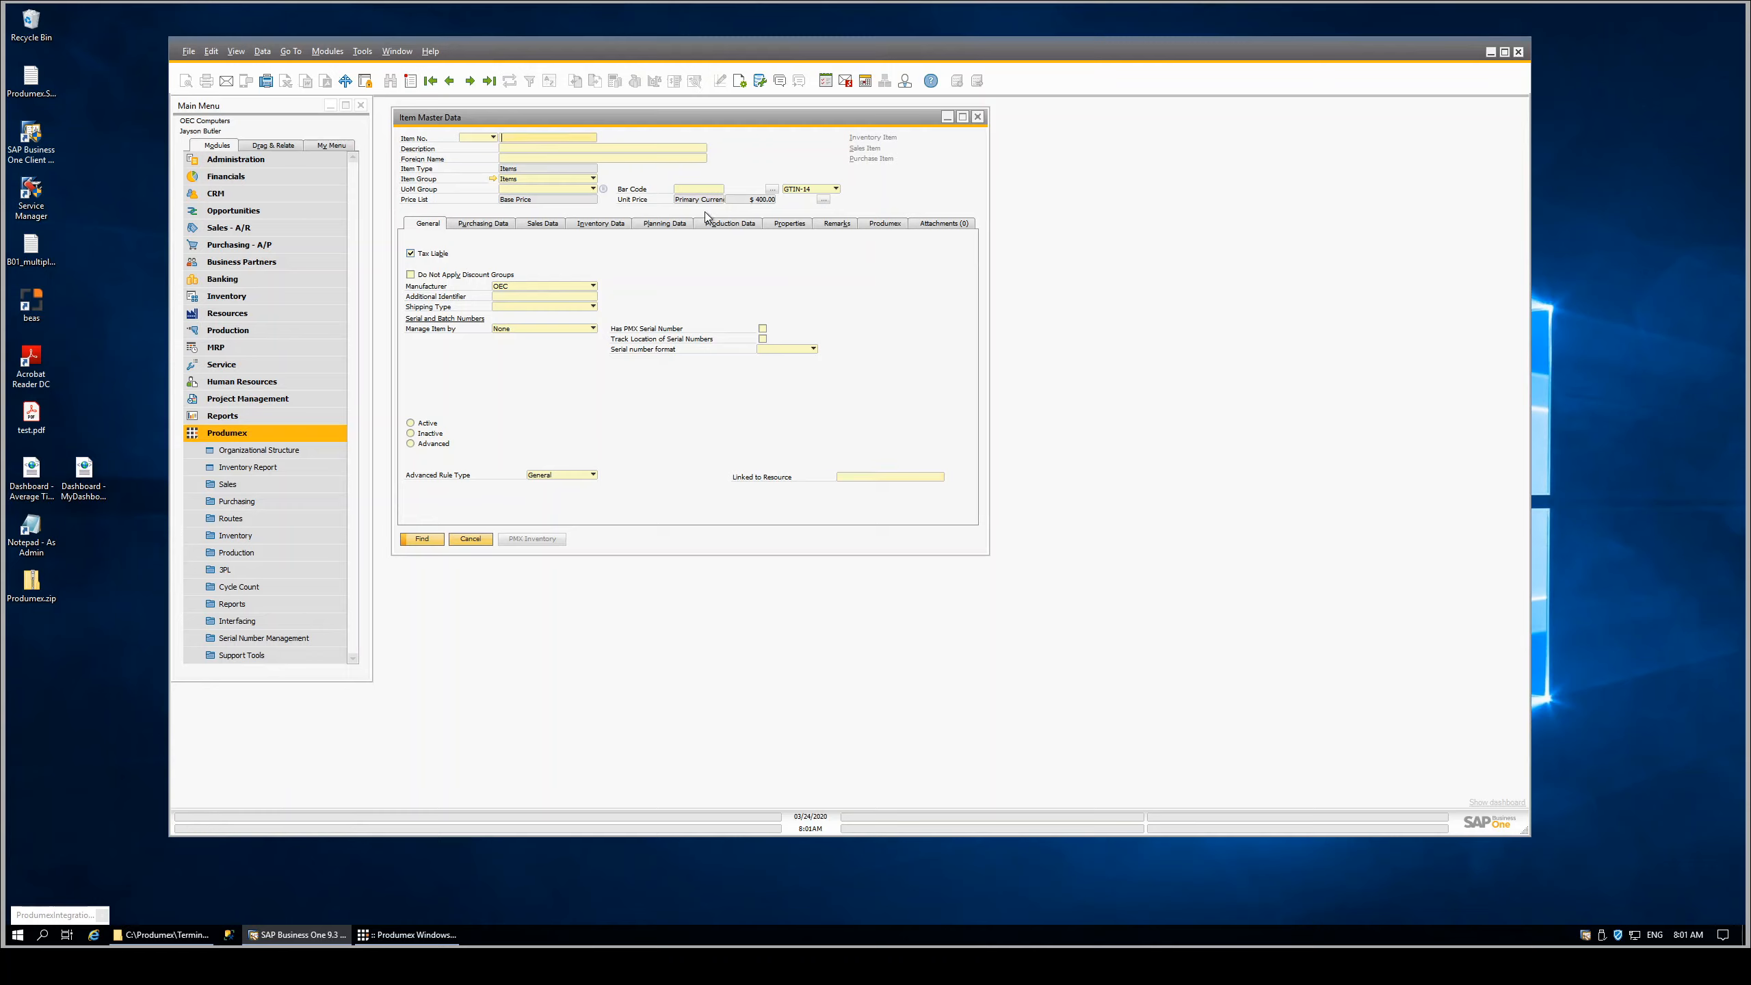
pyautogui.write('*')
pyautogui.click(423, 540)
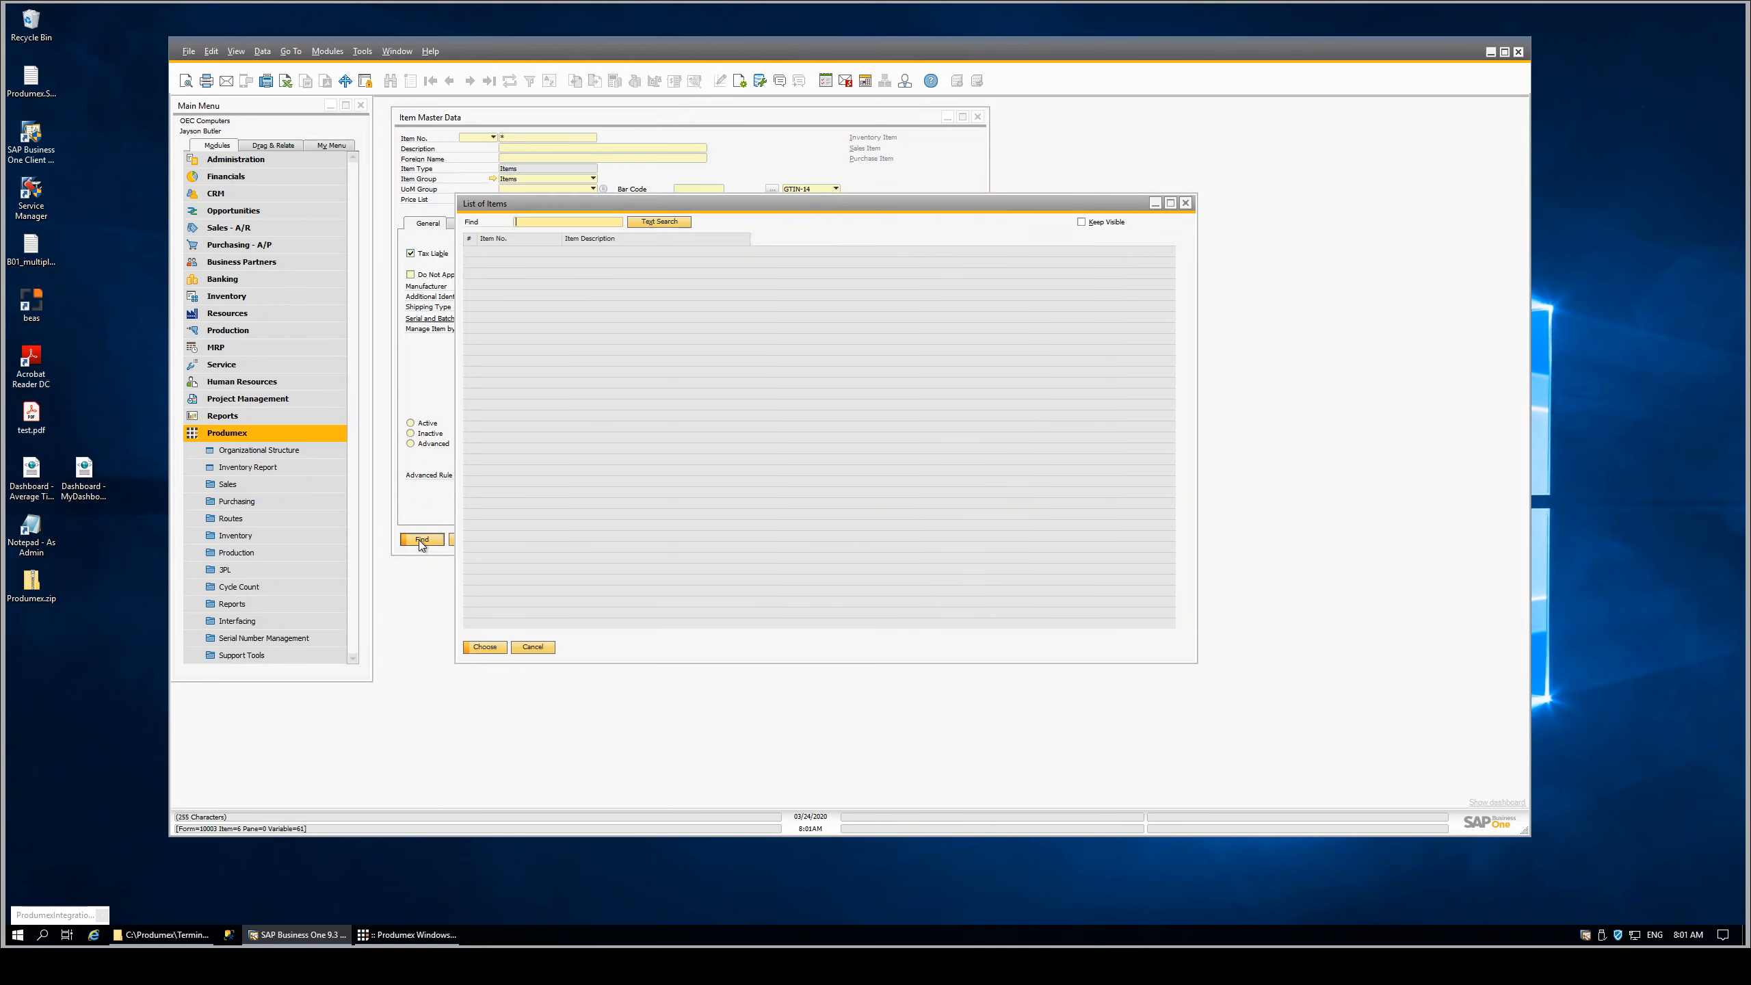
pyautogui.click(482, 649)
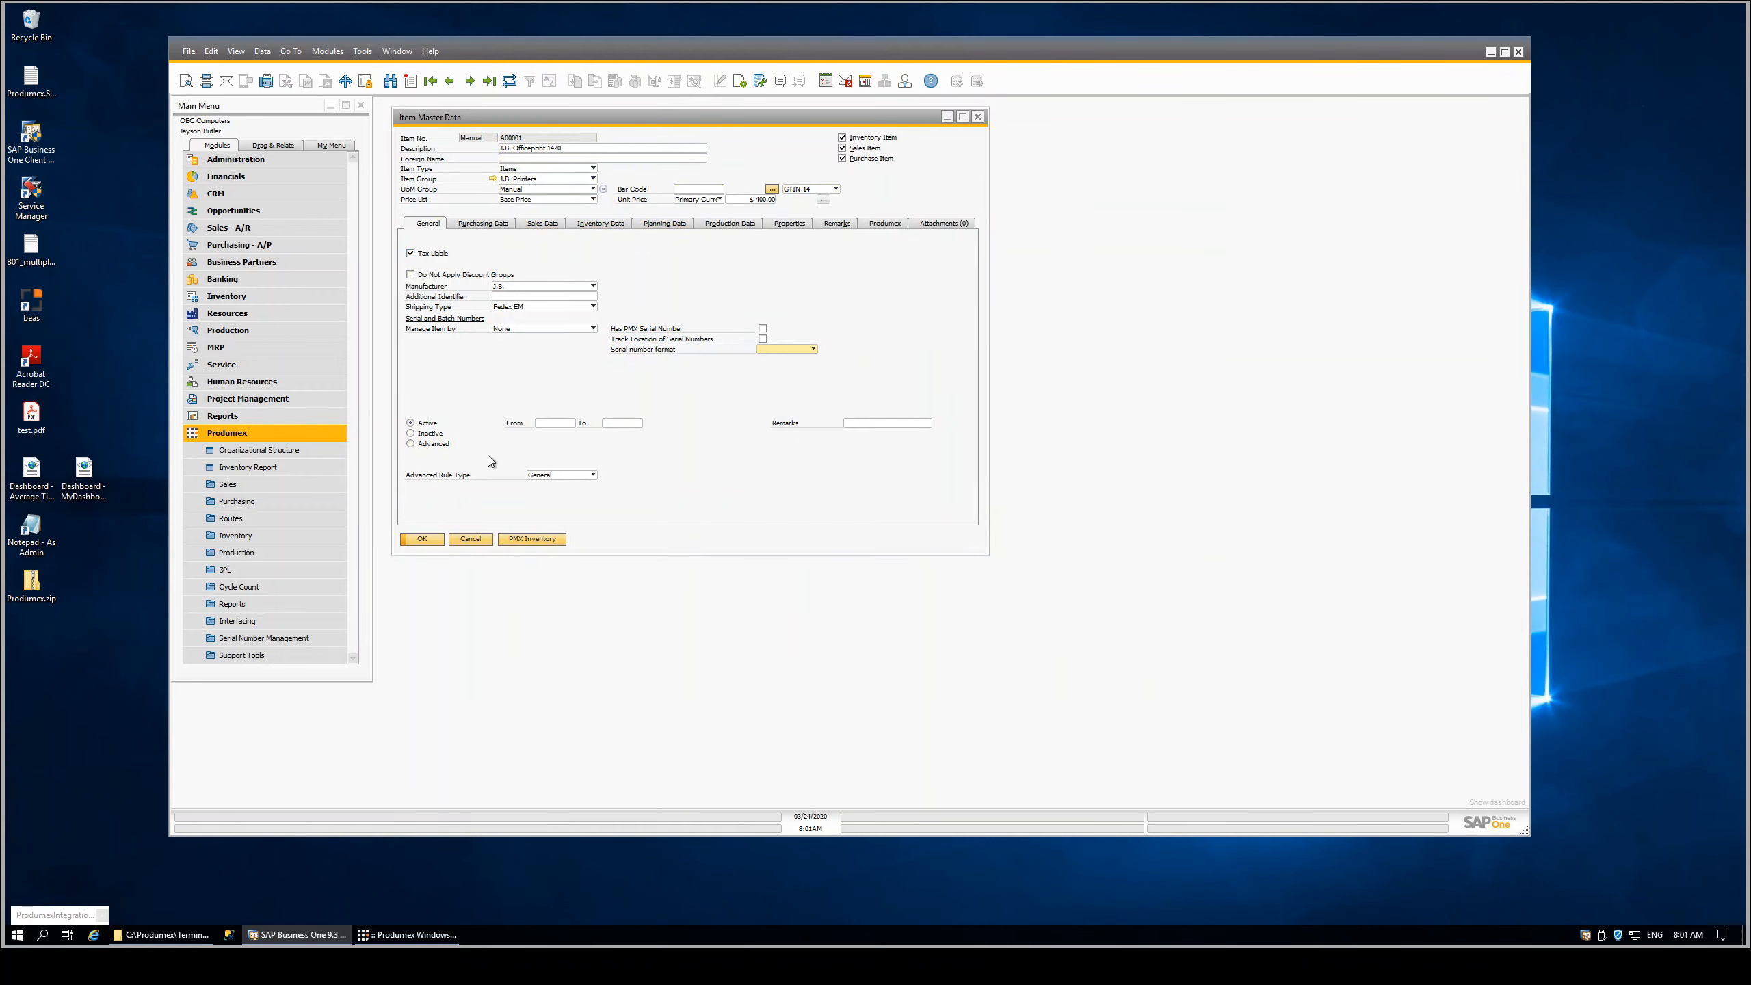
# Check the item's length, width, height, volume and weight in its purchasing and sales data, and close the record
pyautogui.click(485, 225)
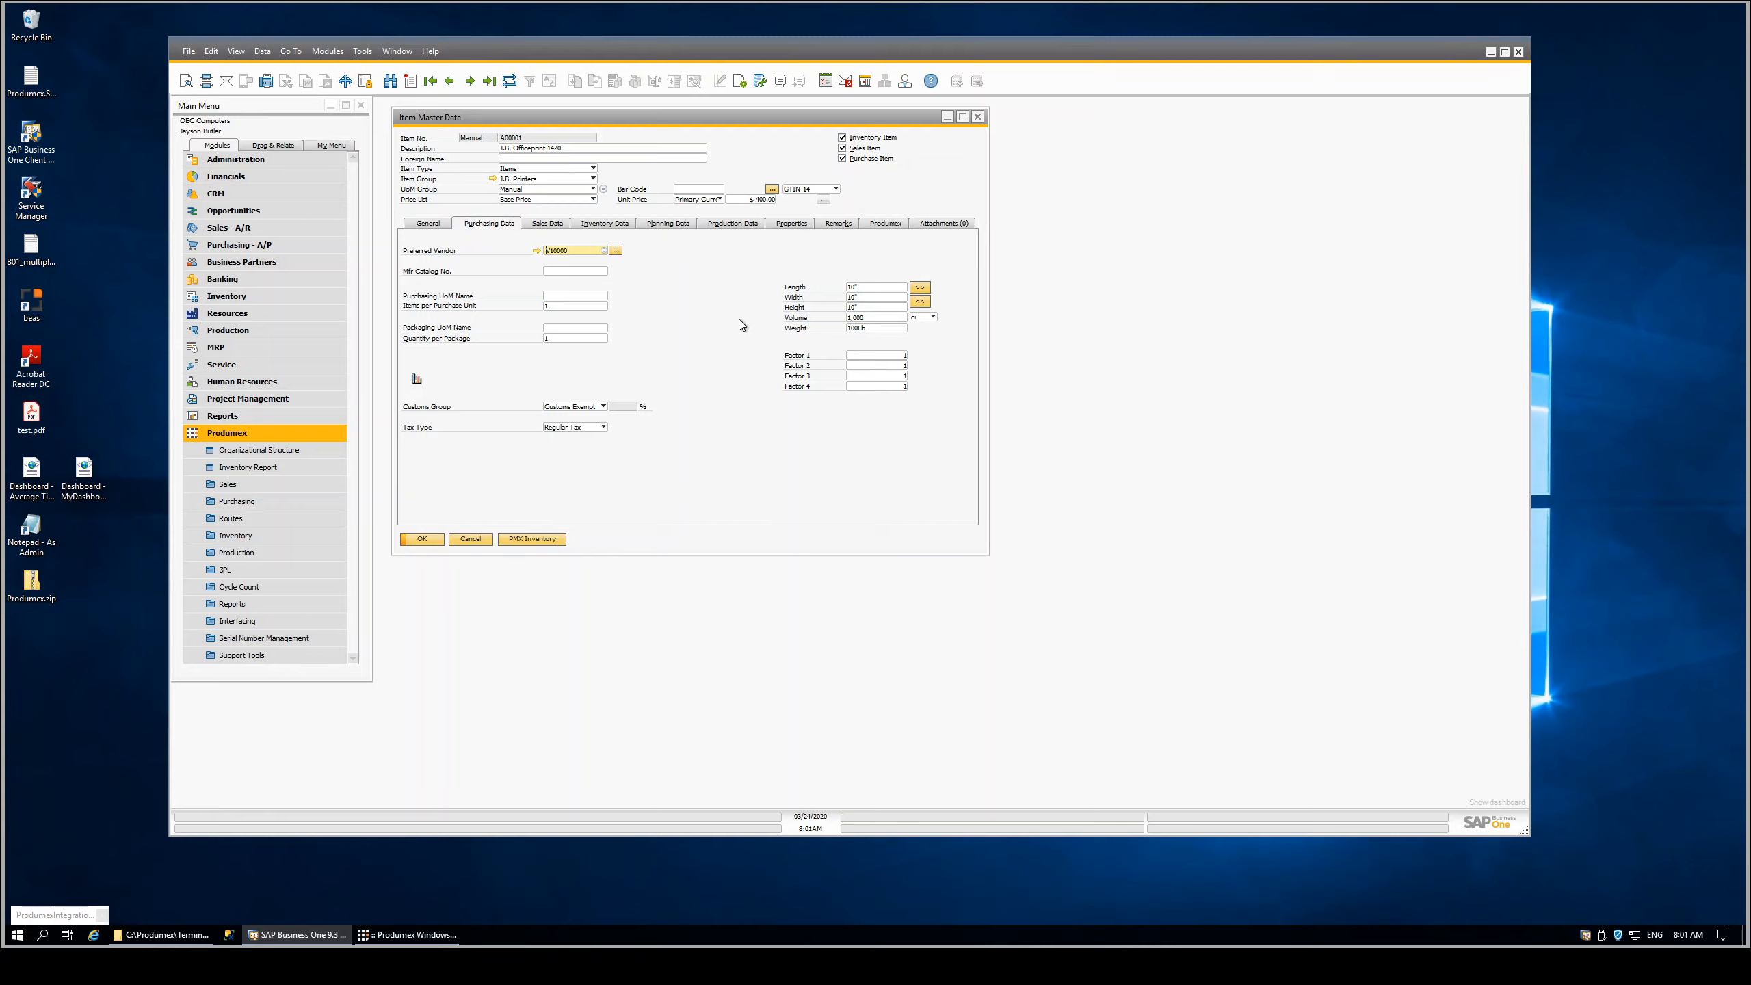
pyautogui.click(544, 226)
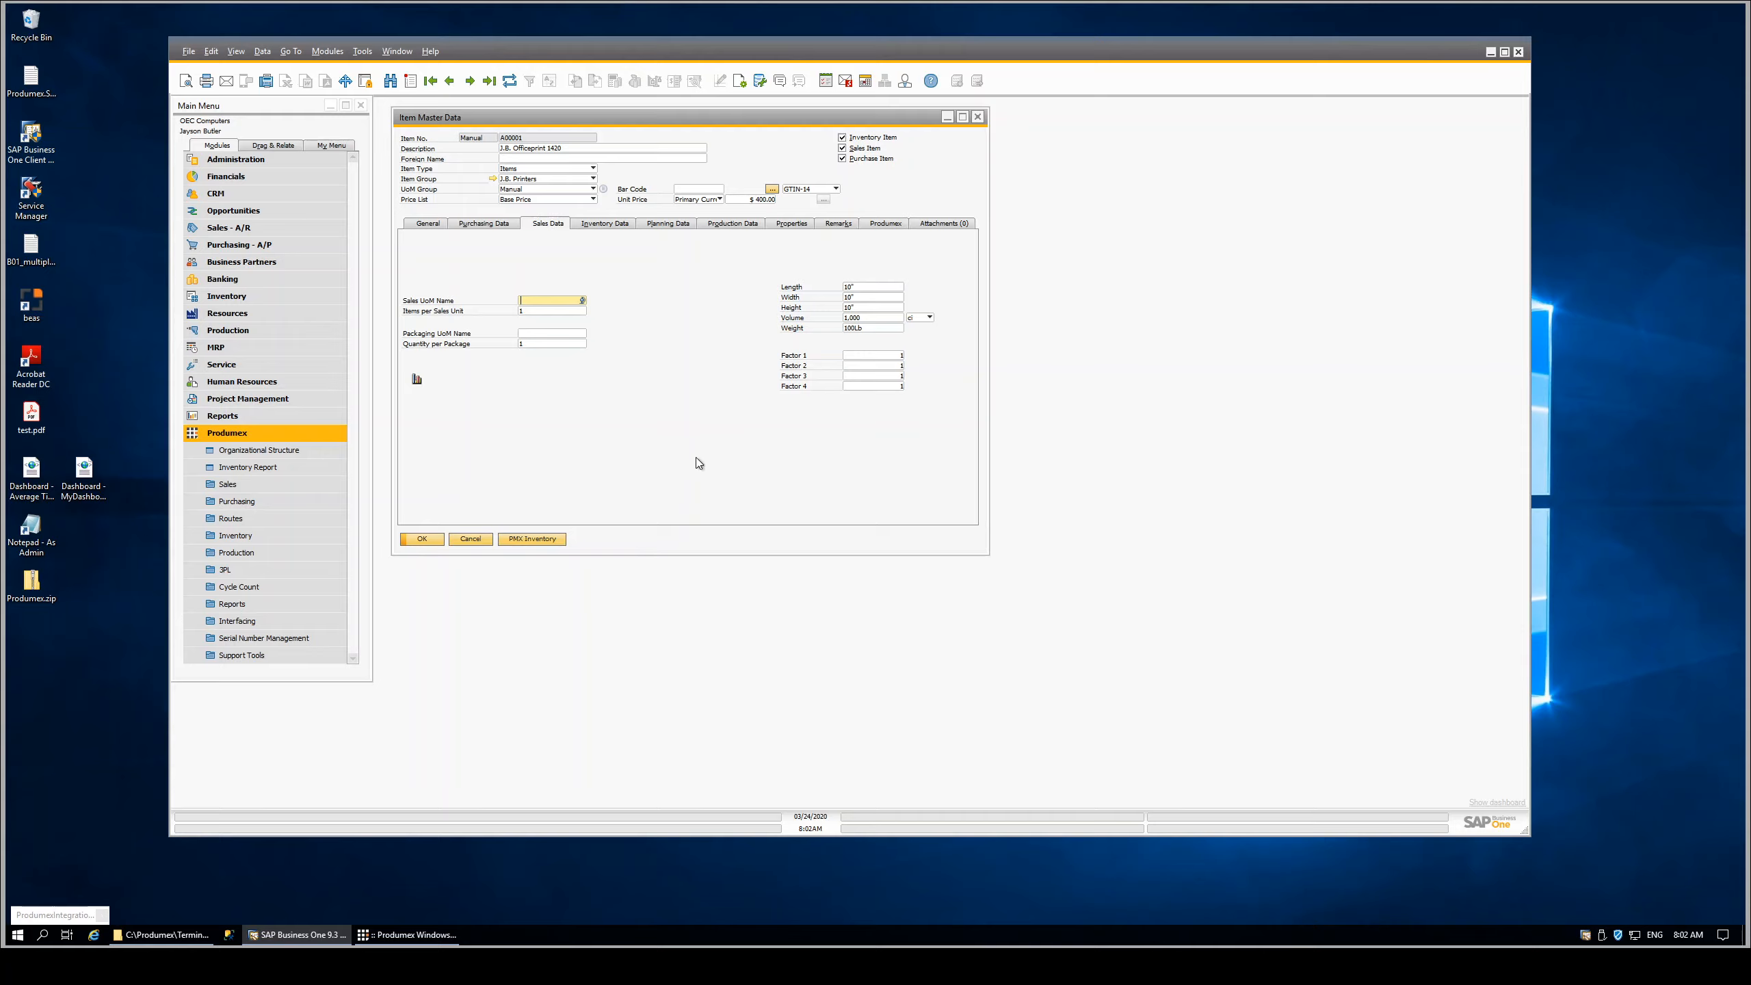
pyautogui.click(426, 541)
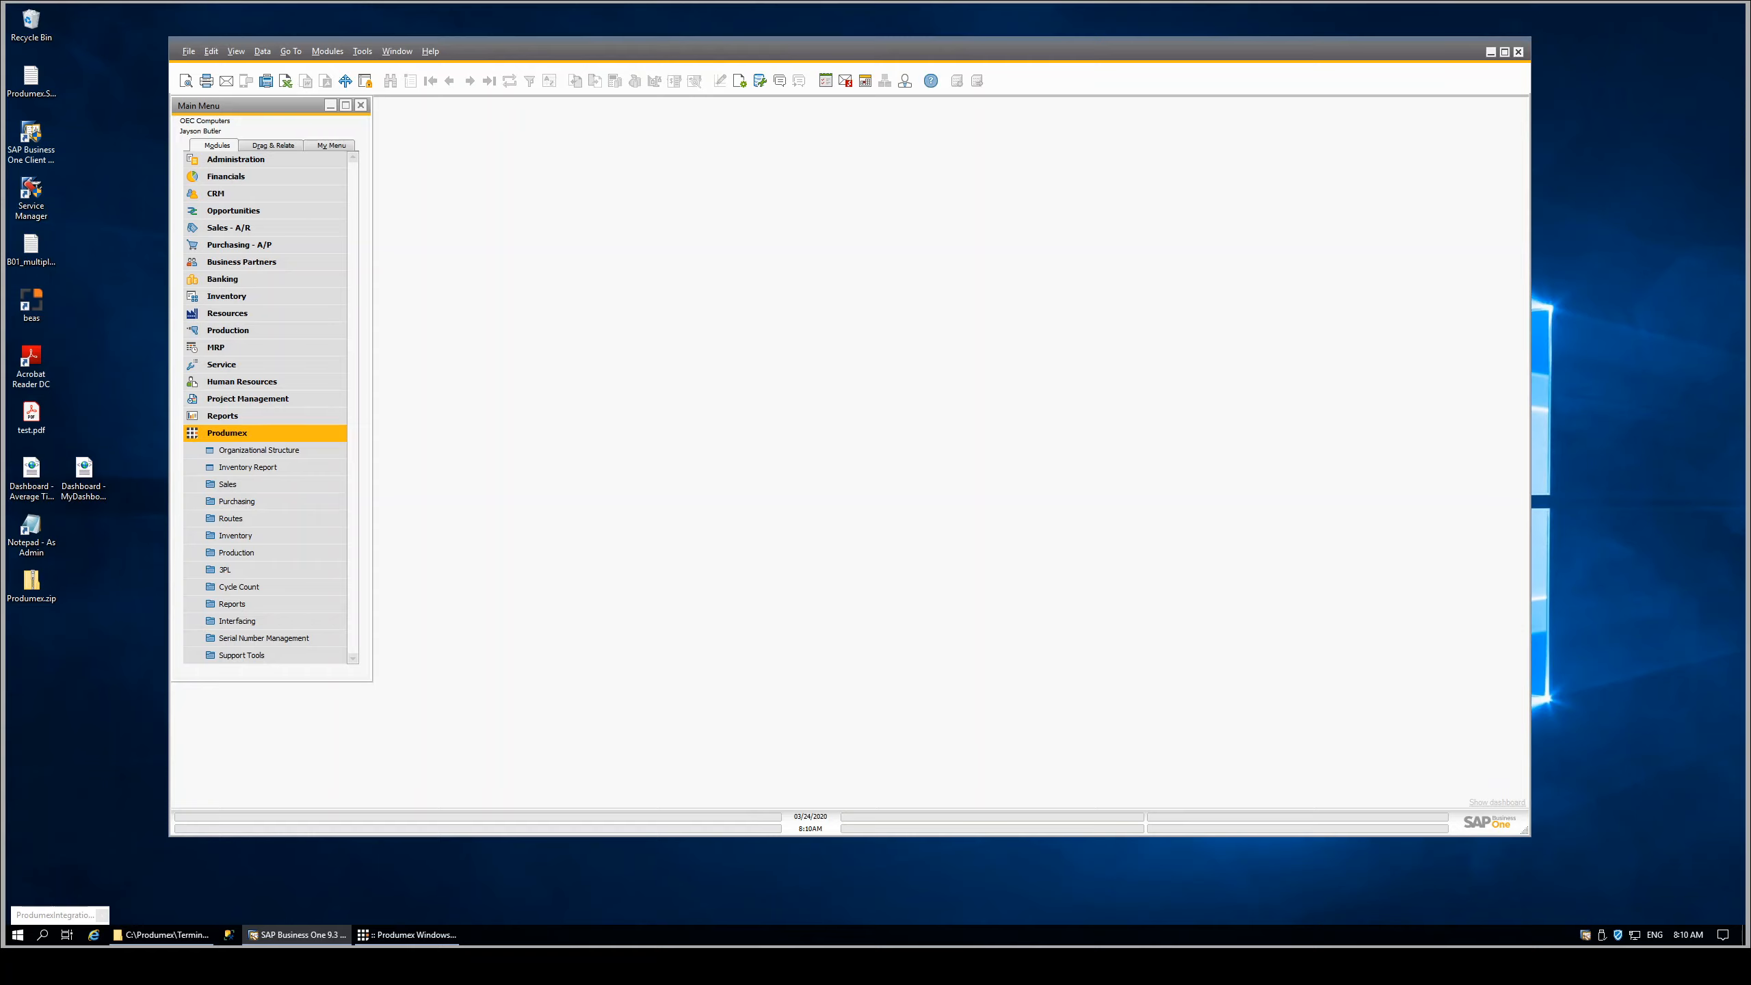
pyautogui.click(237, 502)
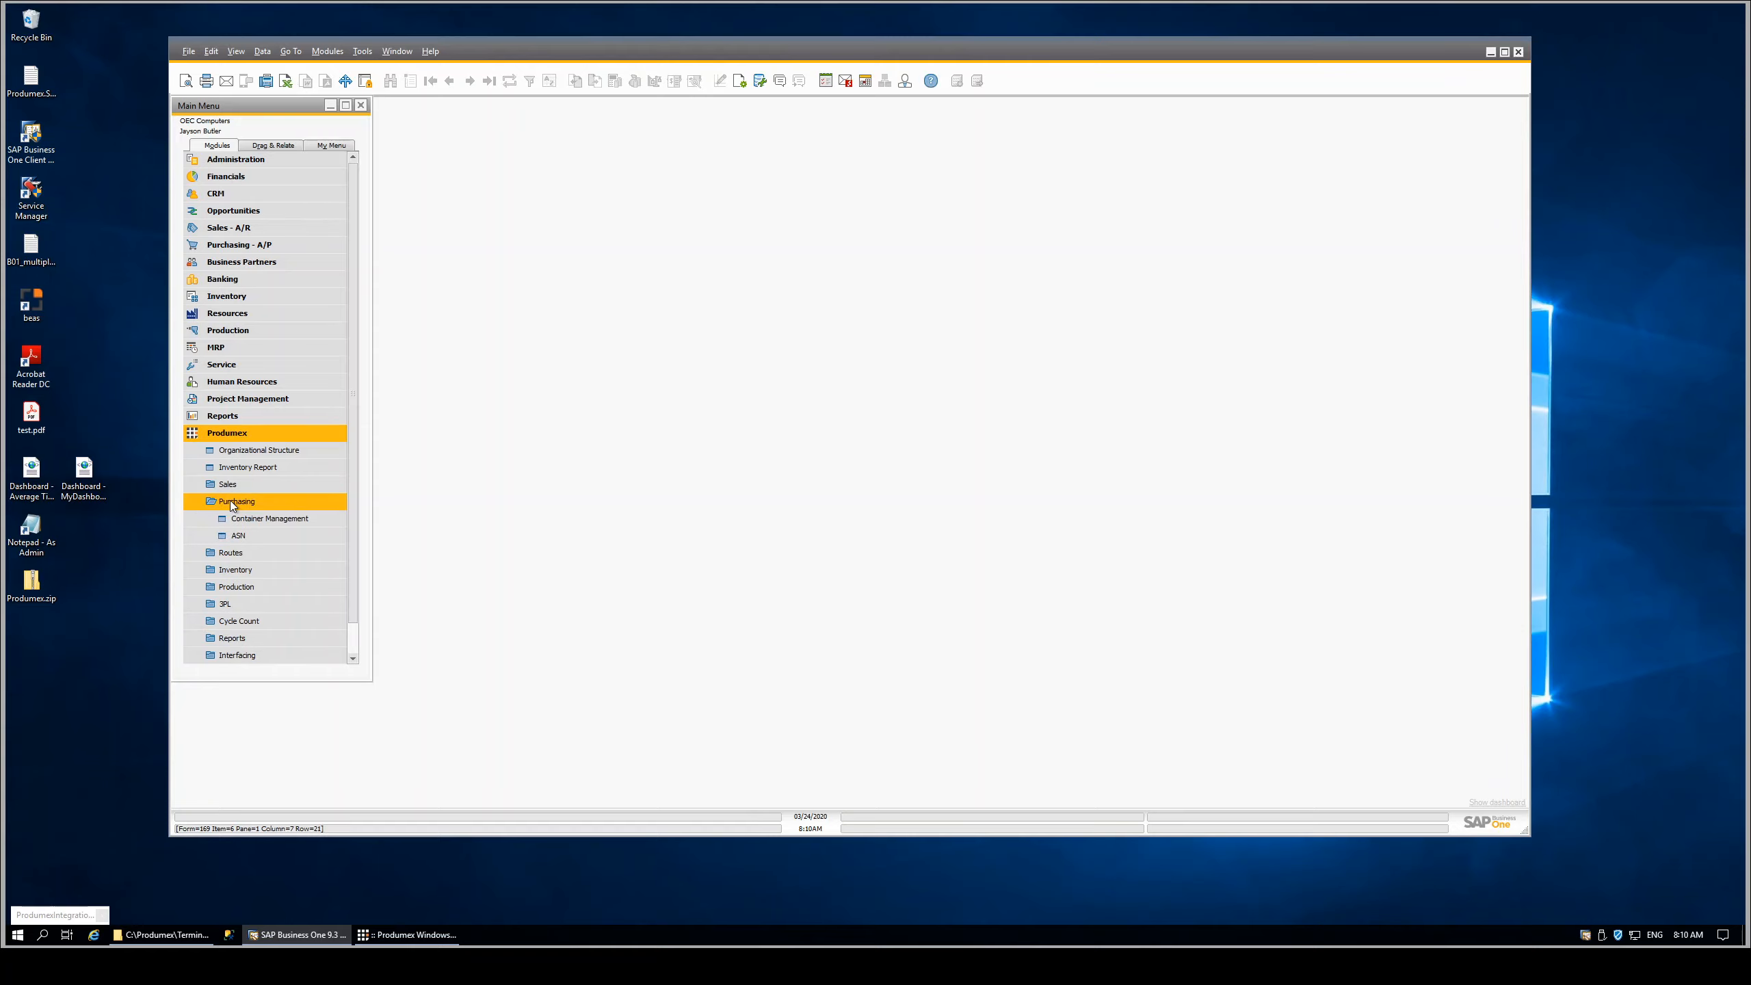
pyautogui.click(279, 519)
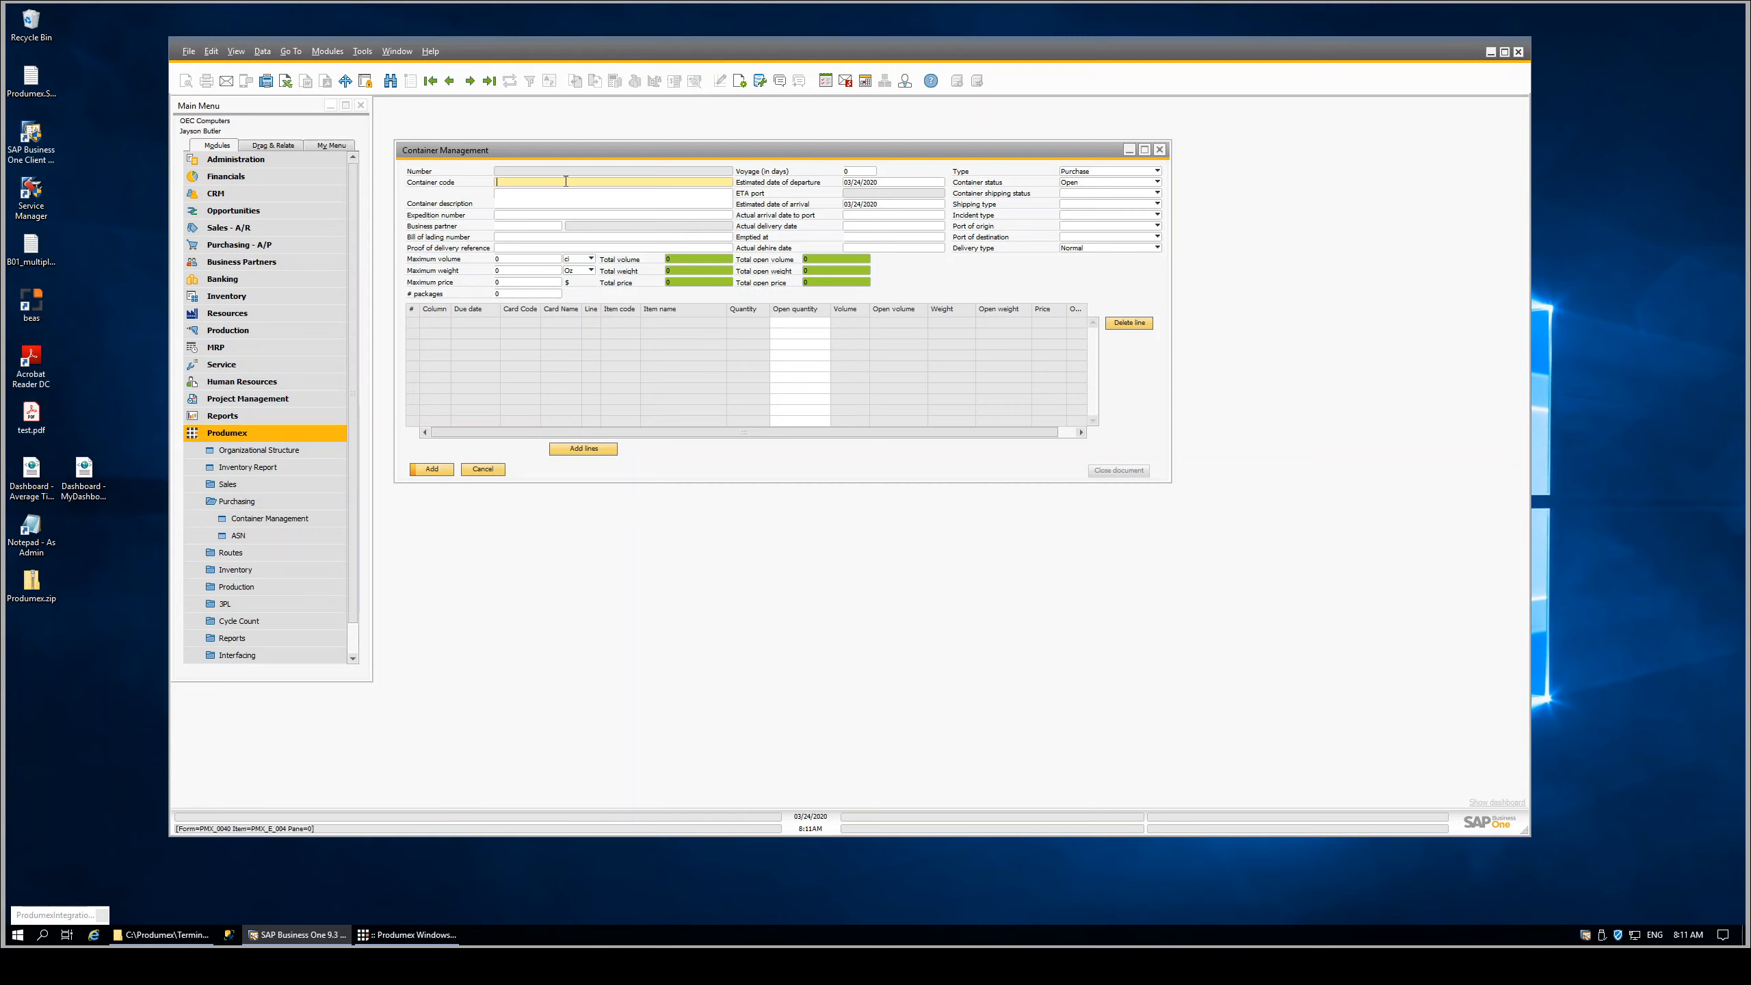
pyautogui.hotkey('ctrl', 'v')
pyautogui.press('Tab')
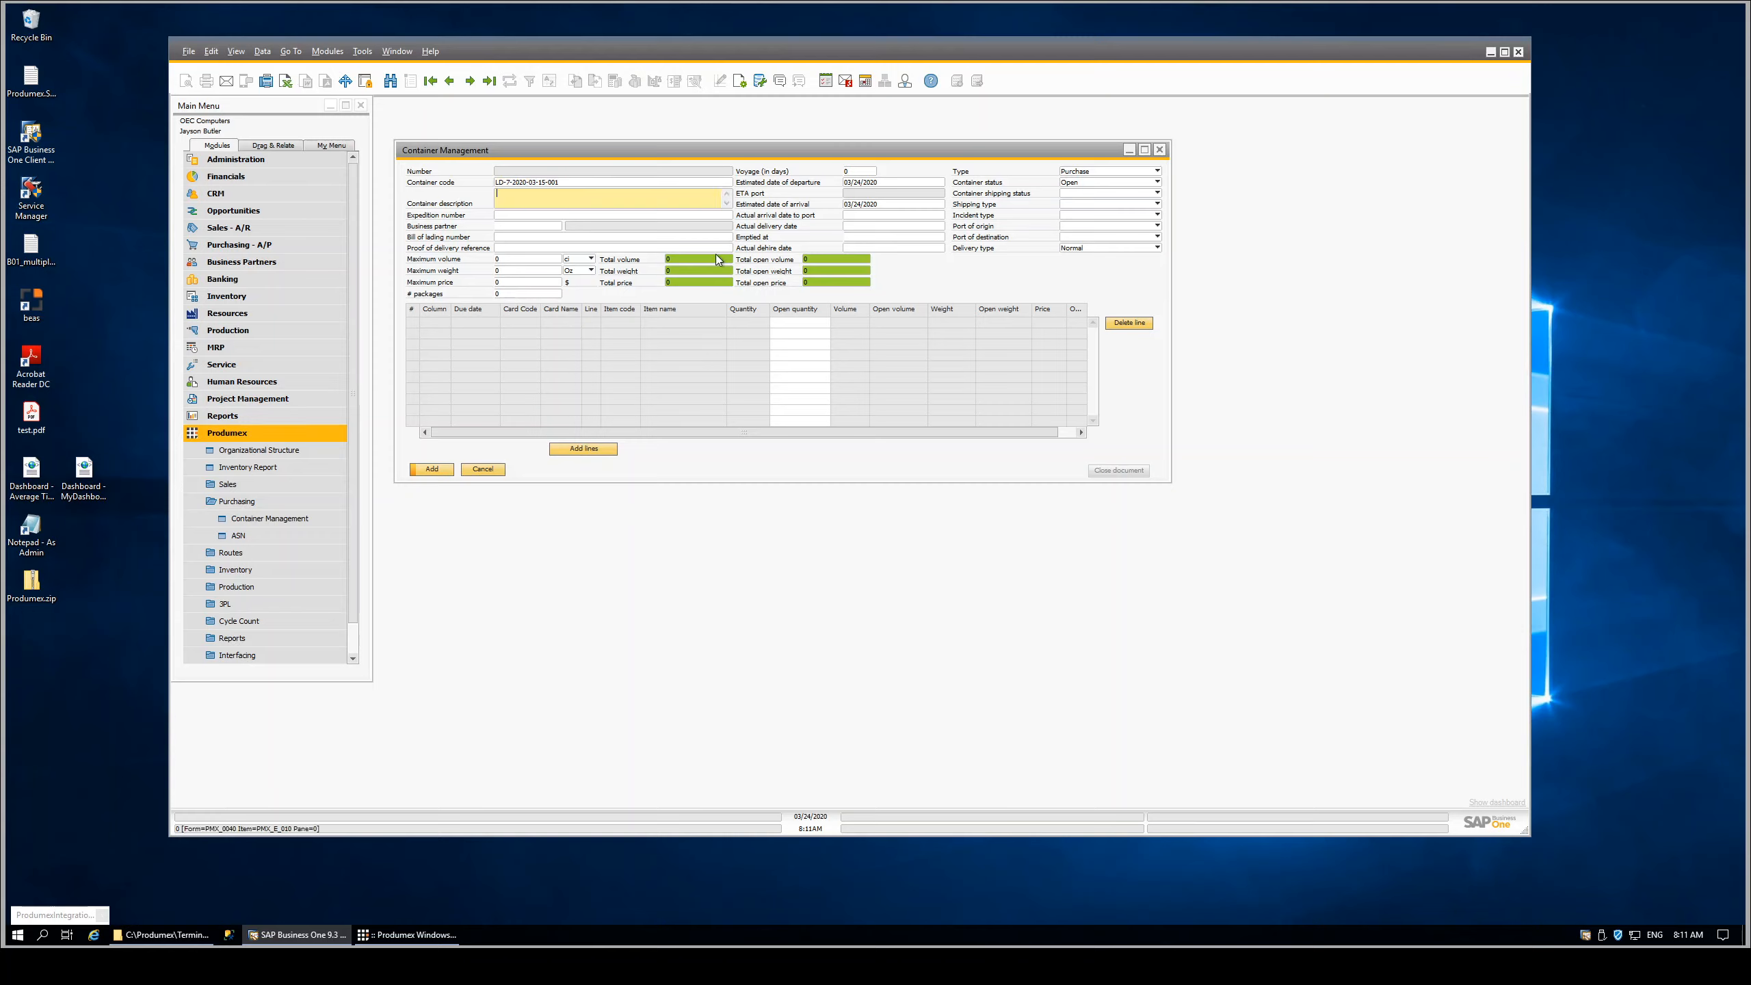
pyautogui.write('Standard LD-7')
pyautogui.click(858, 171)
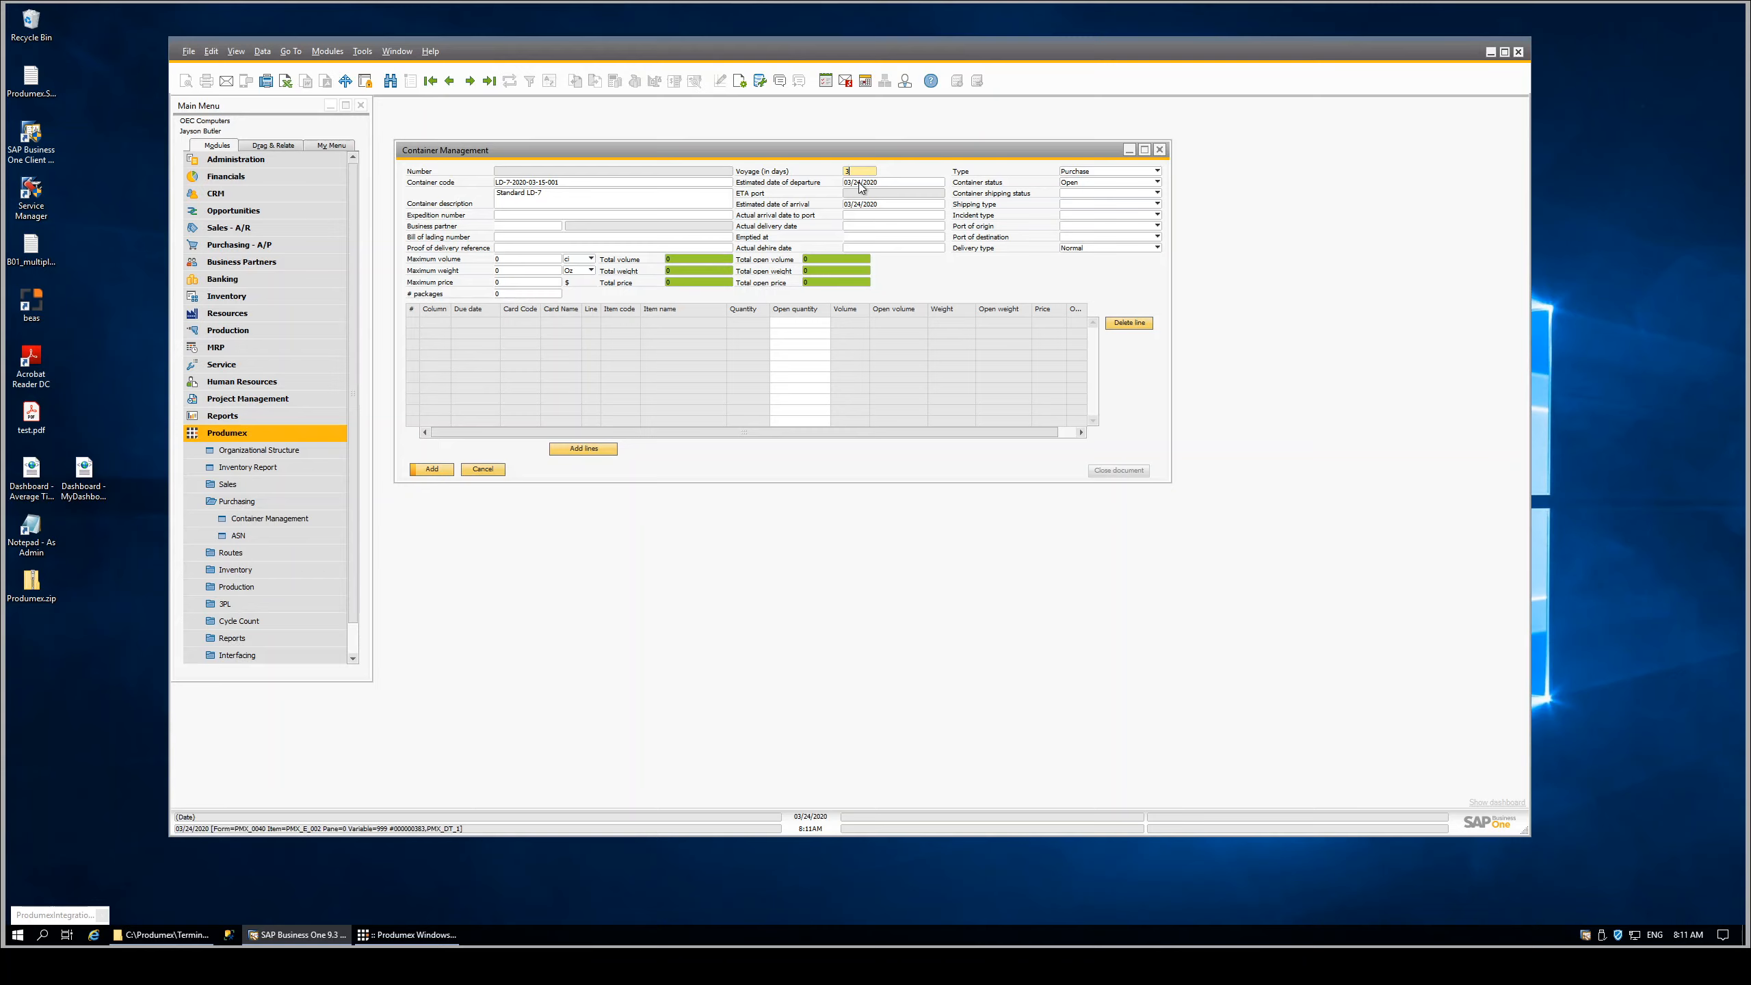
pyautogui.press('Tab')
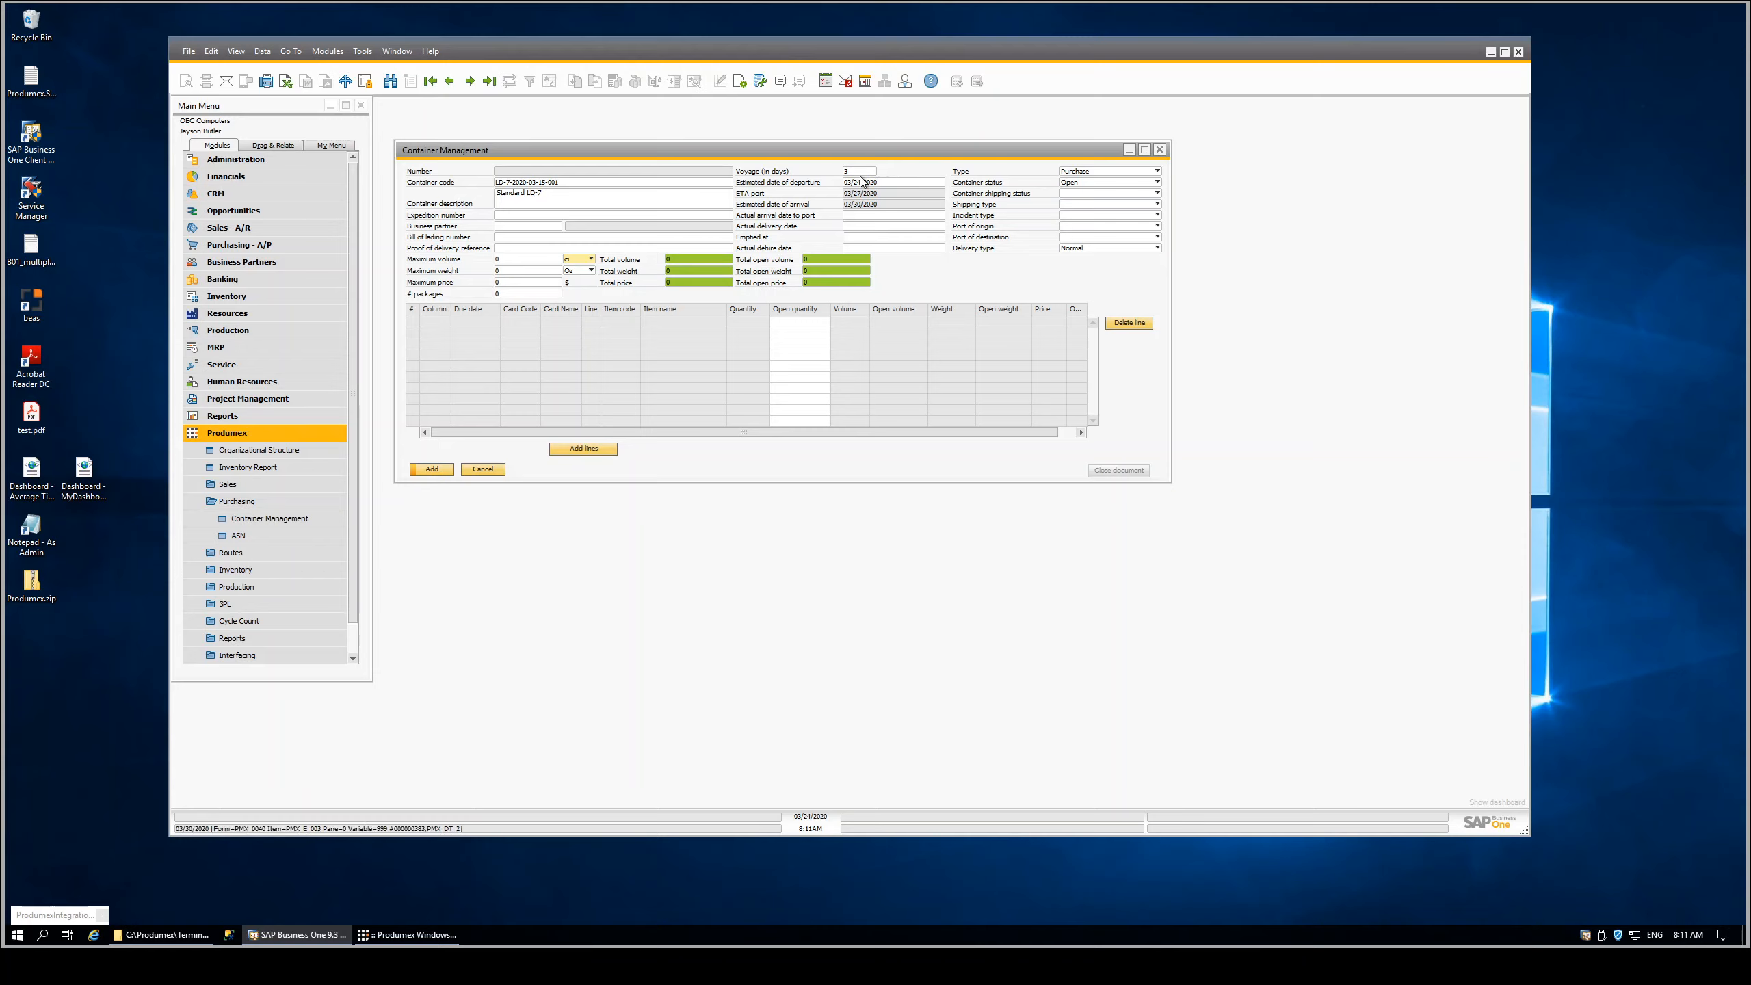
# Set the container's maximum volume to 364 cf and its maximum weight to 10200 Lb
pyautogui.click(504, 261)
pyautogui.write('2')
pyautogui.write('64')
pyautogui.click(590, 259)
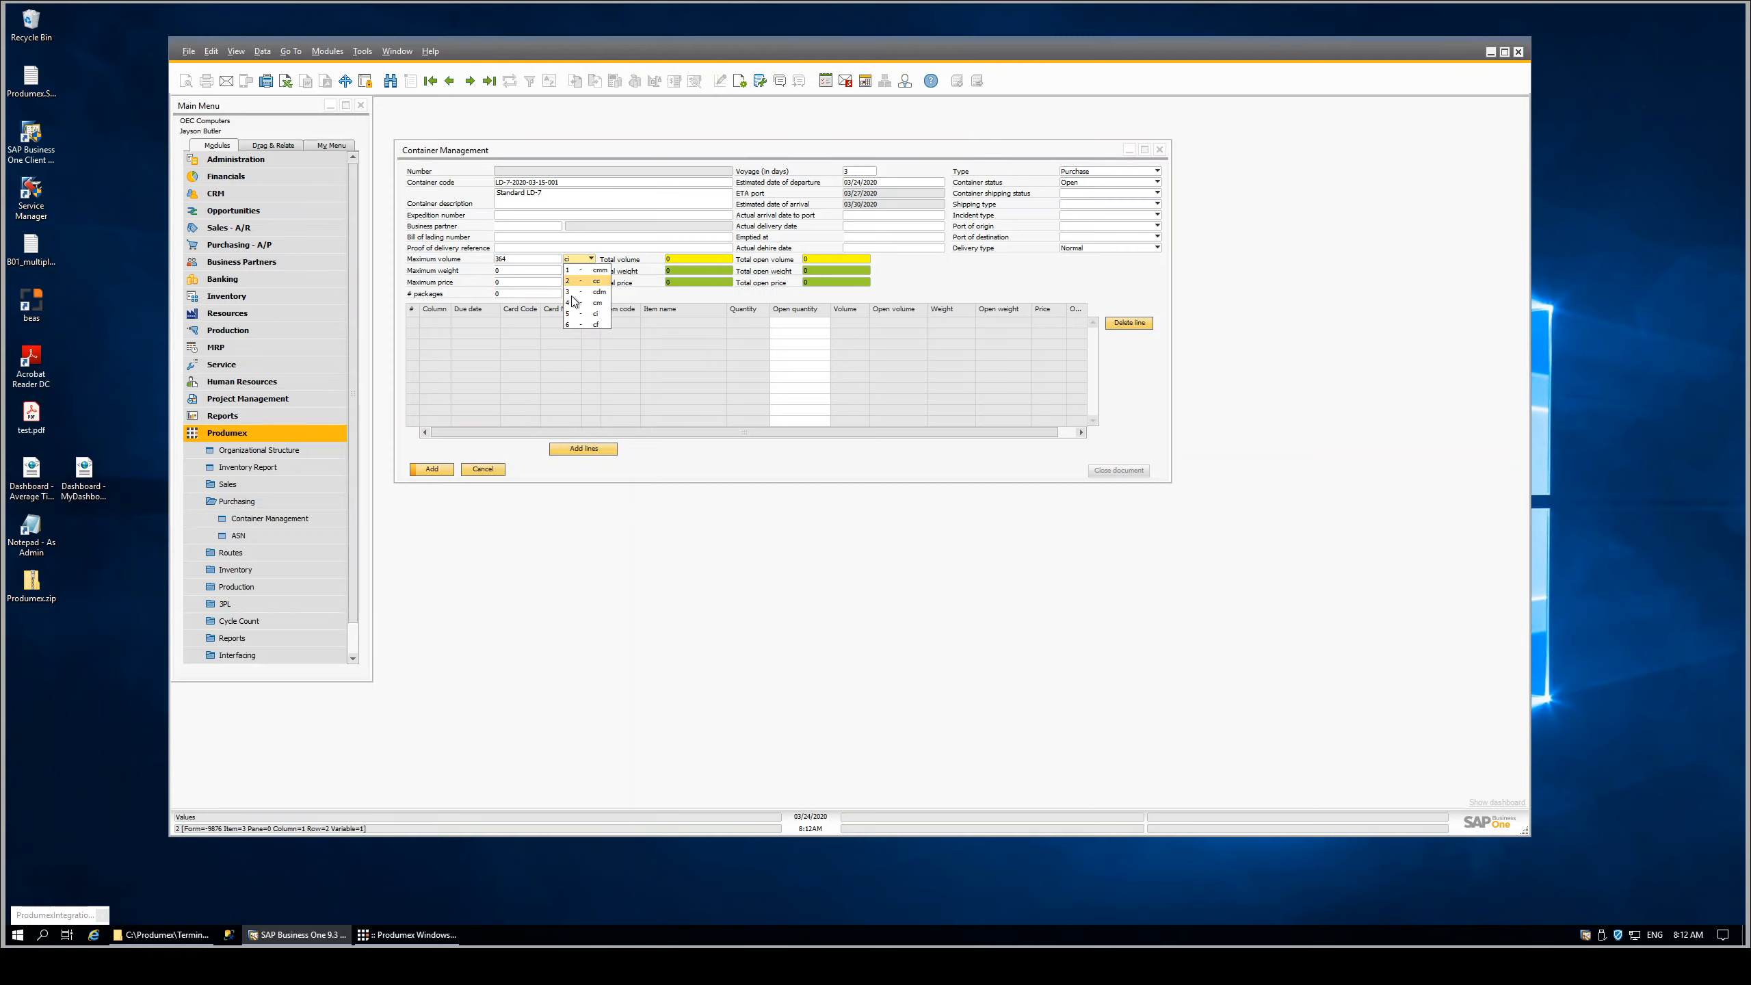
pyautogui.click(594, 324)
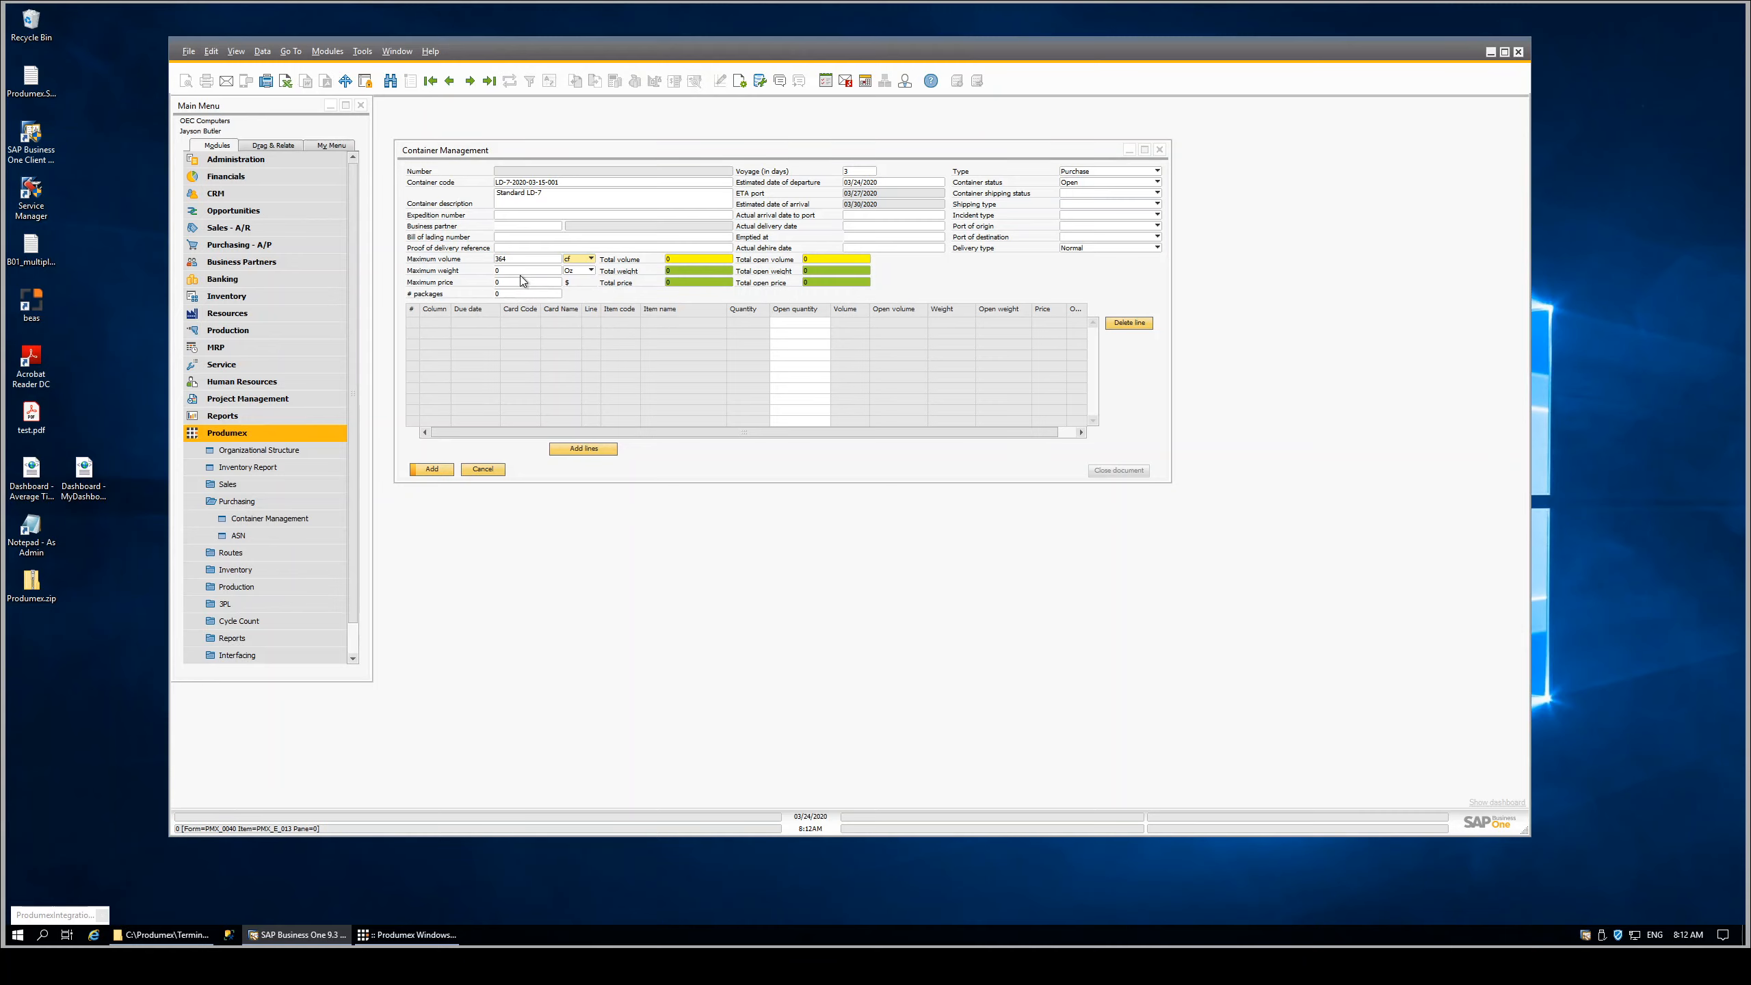
pyautogui.click(518, 272)
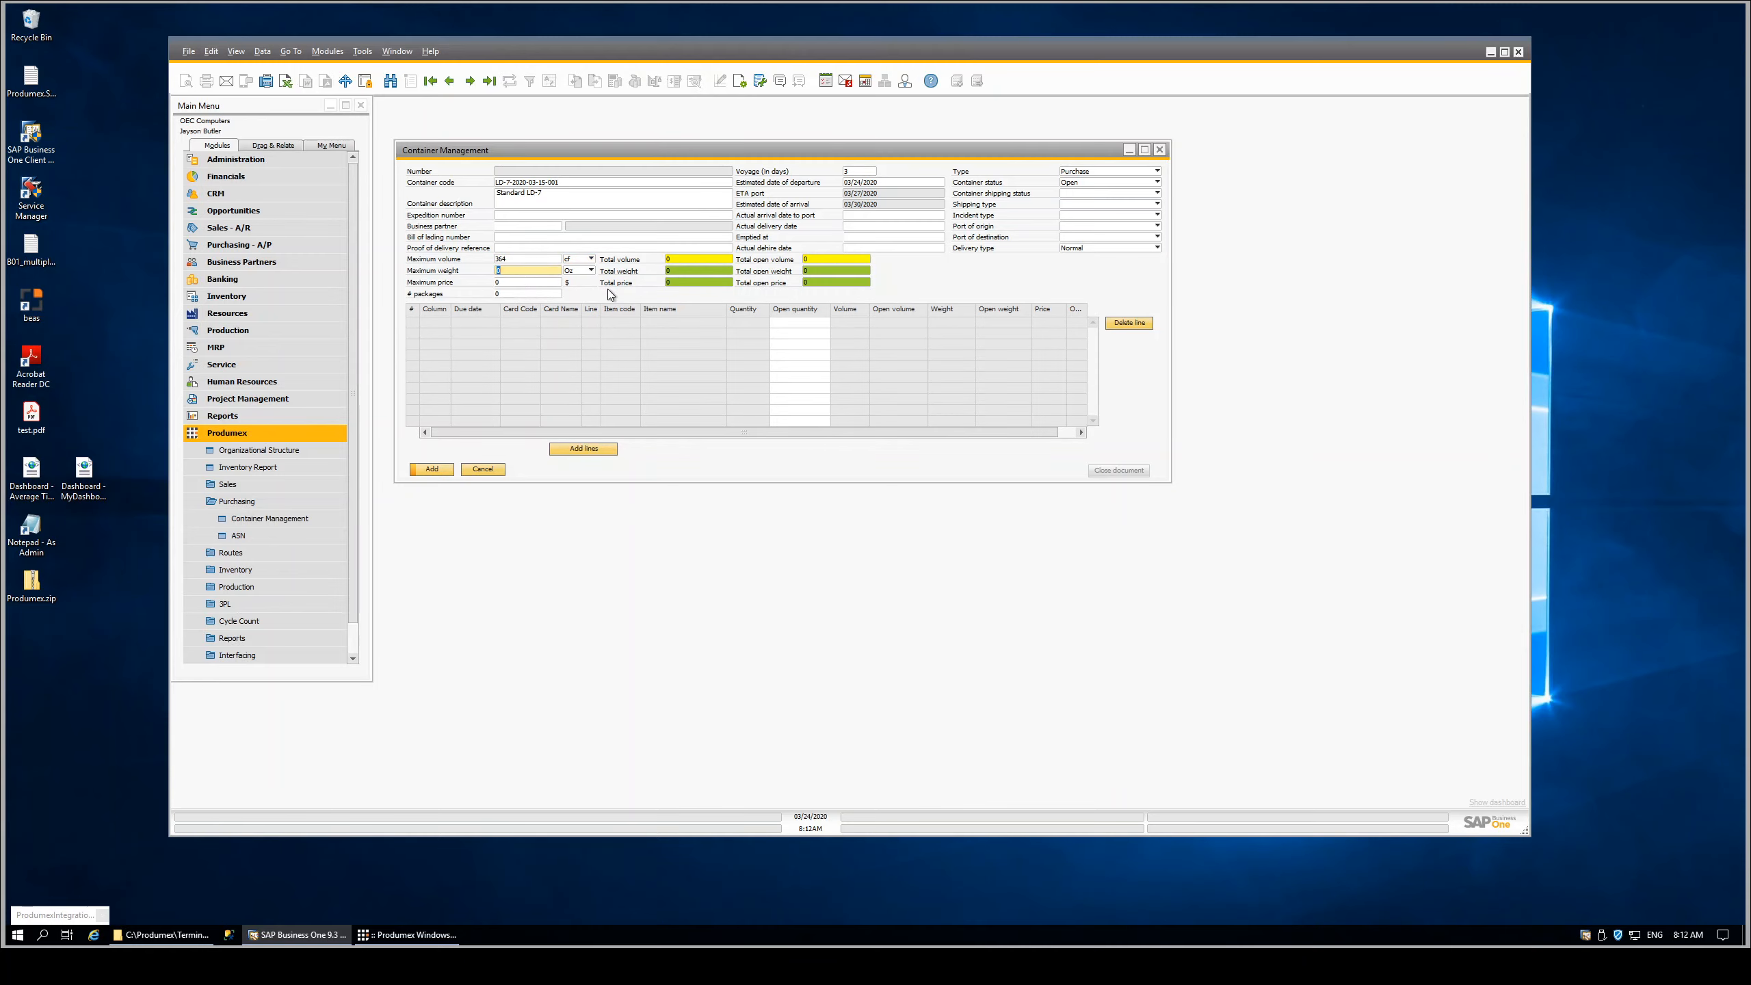
pyautogui.write('10200')
pyautogui.click(591, 270)
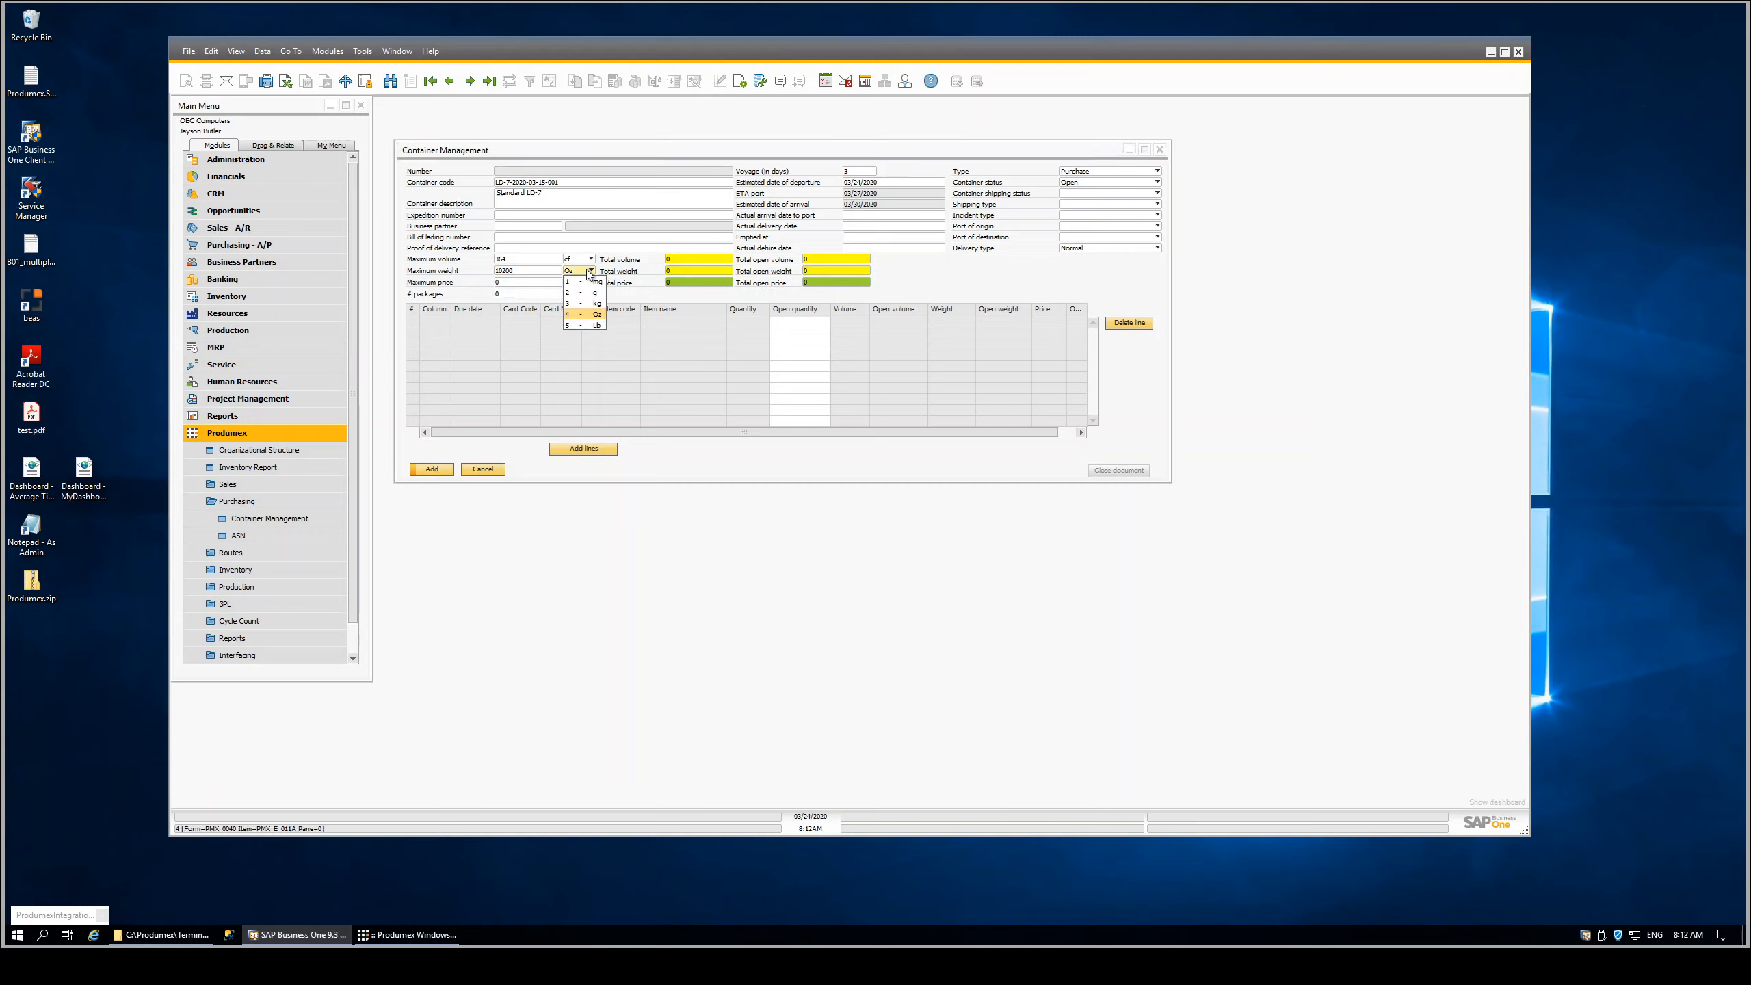
pyautogui.click(583, 325)
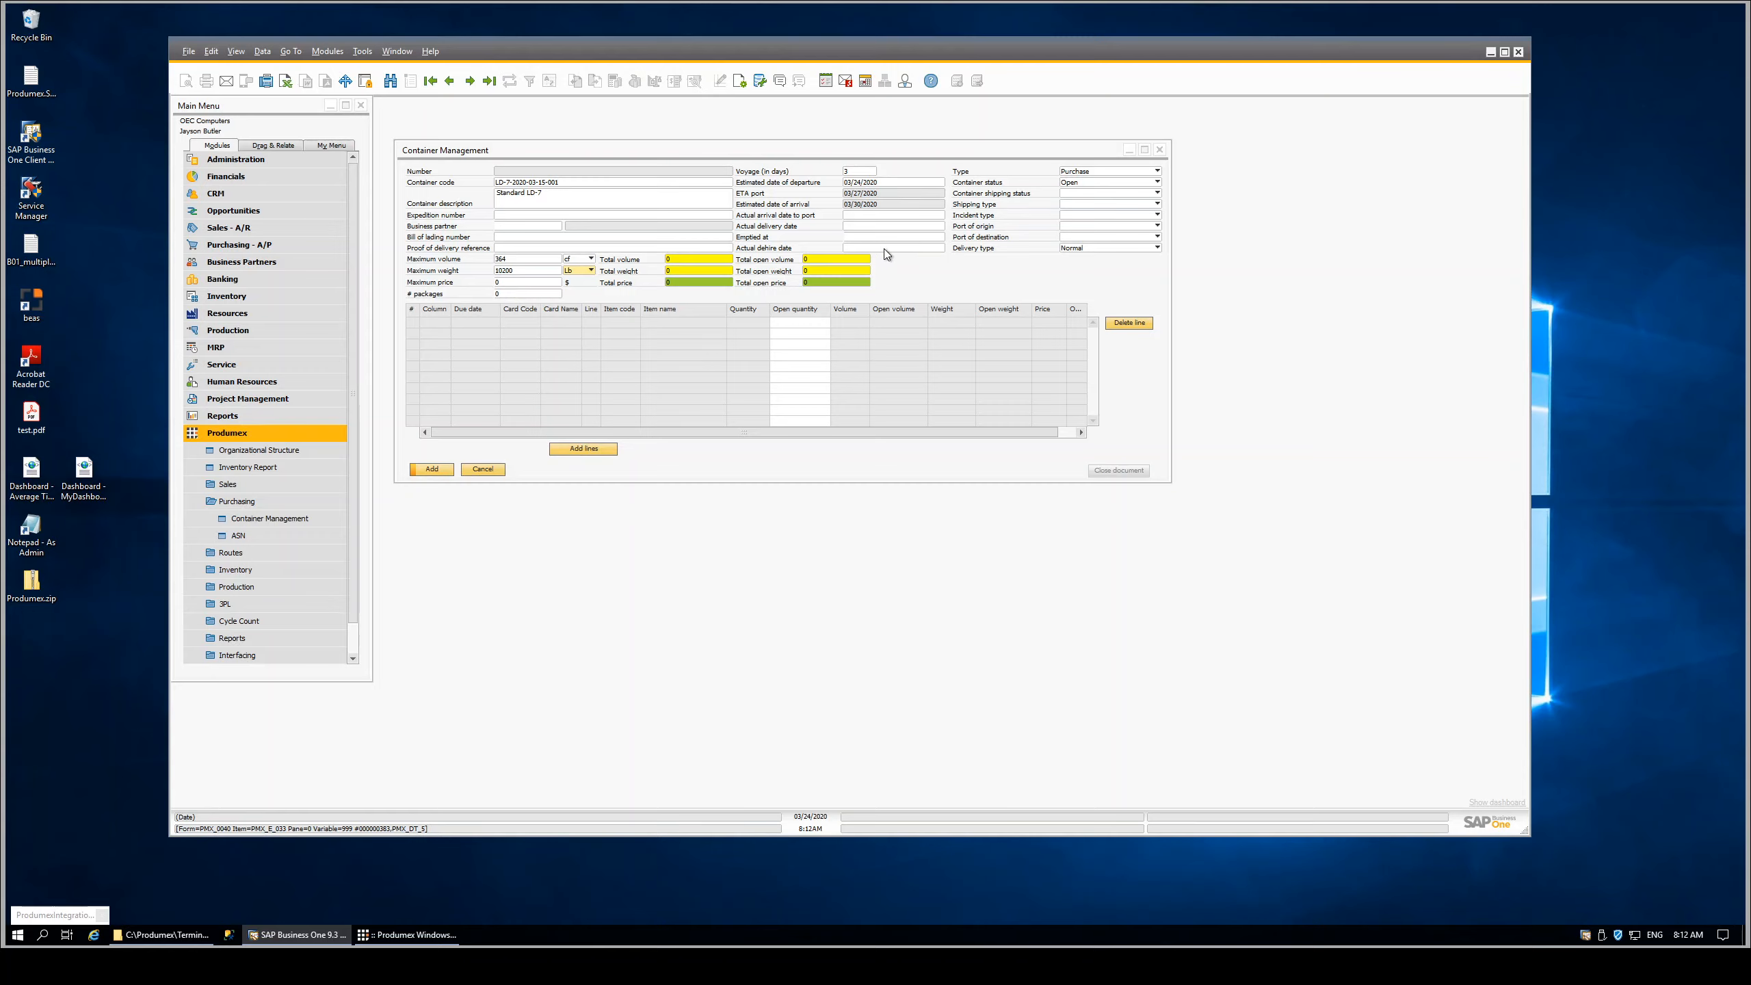
# Set the container shipping status to Scheduled, the shipping type to UPS and the port of origin to Shanghai Int'l (PVG)
pyautogui.click(1097, 194)
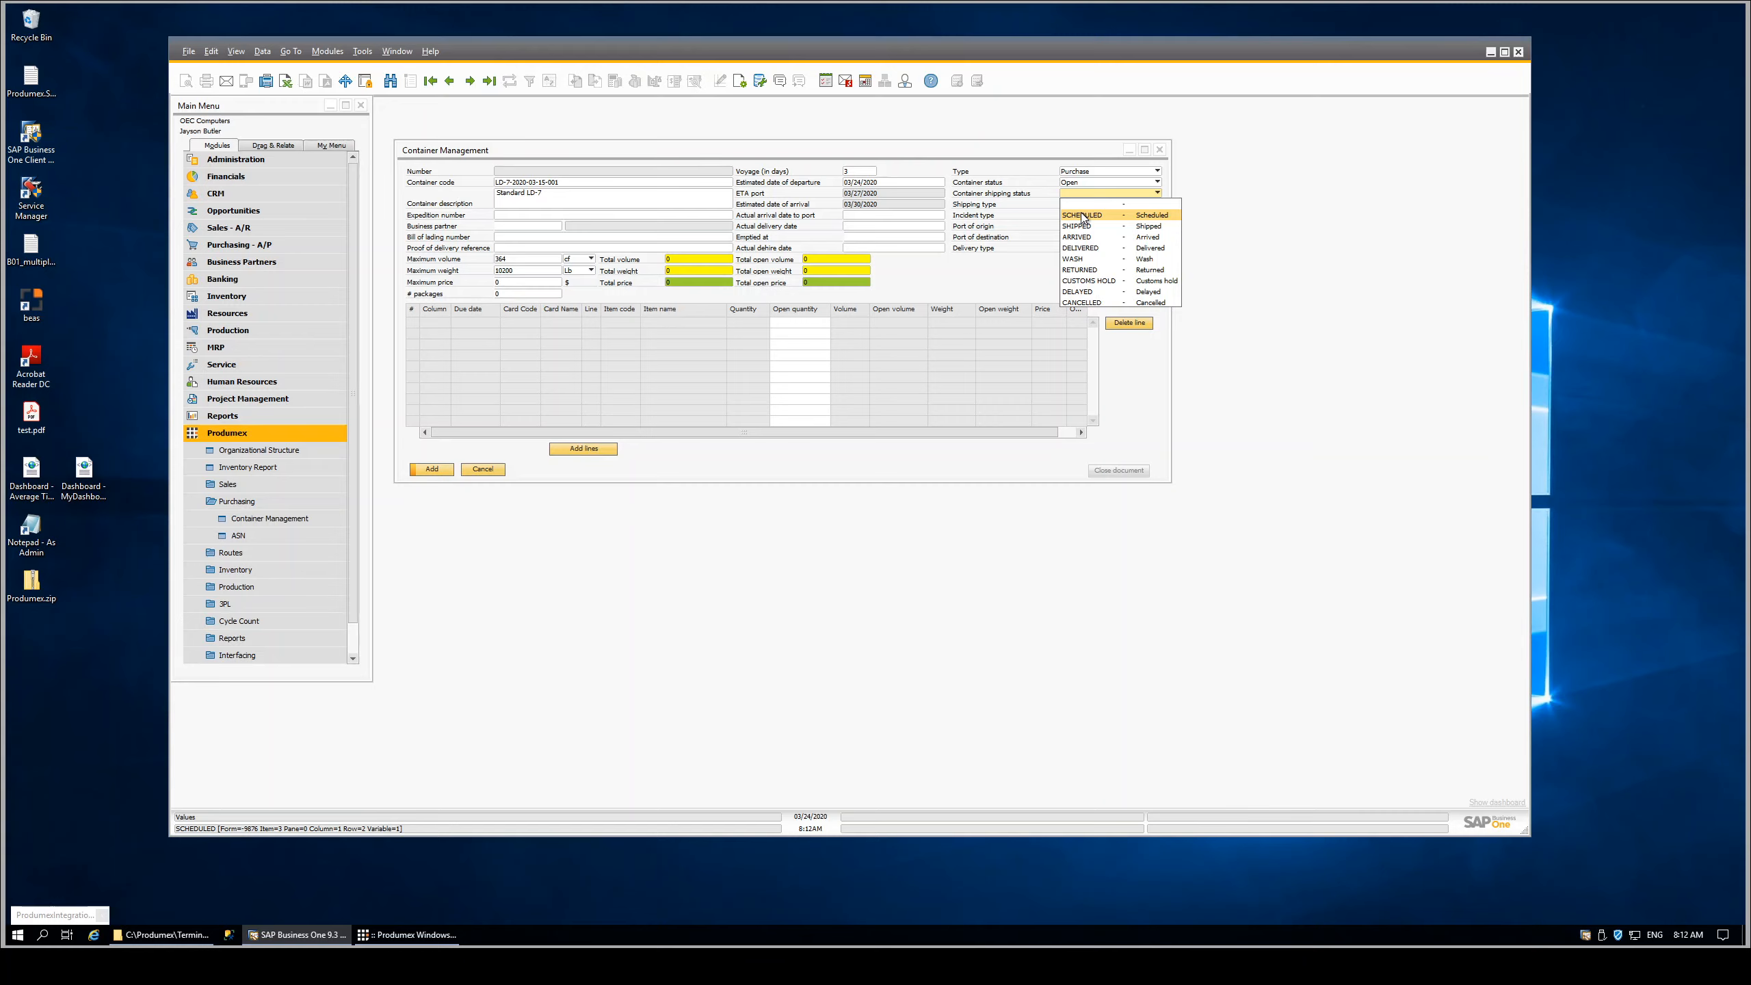
pyautogui.click(1082, 216)
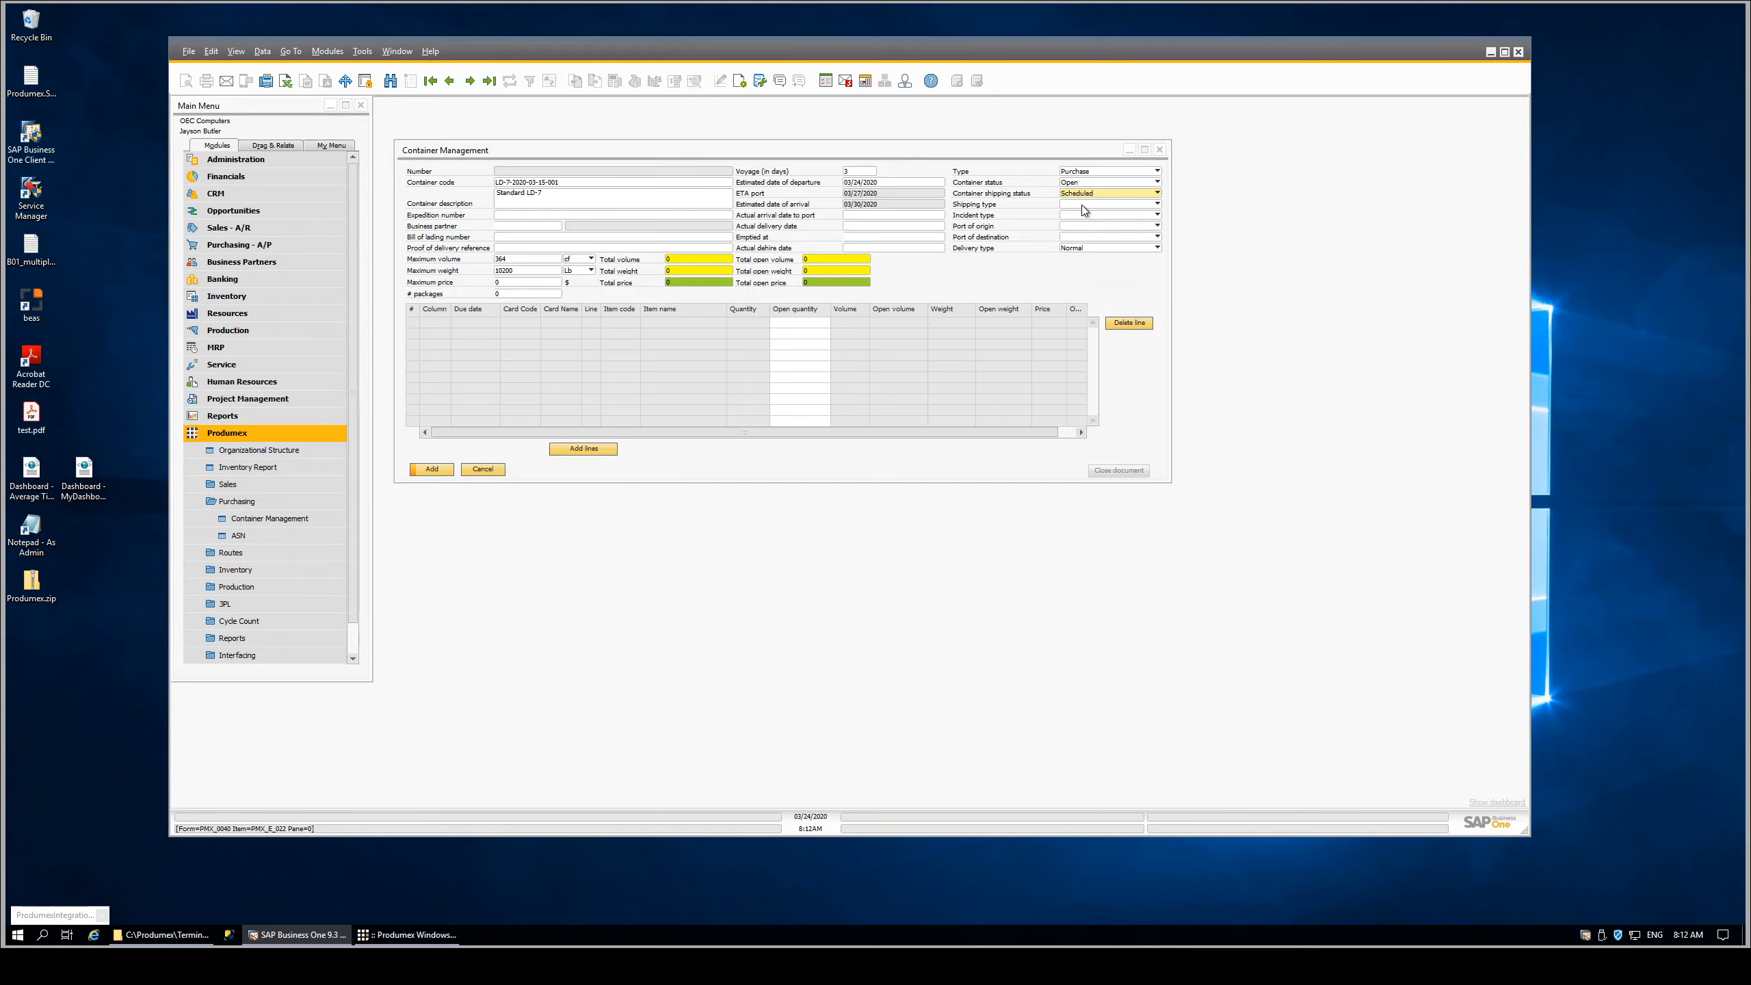
pyautogui.click(1083, 205)
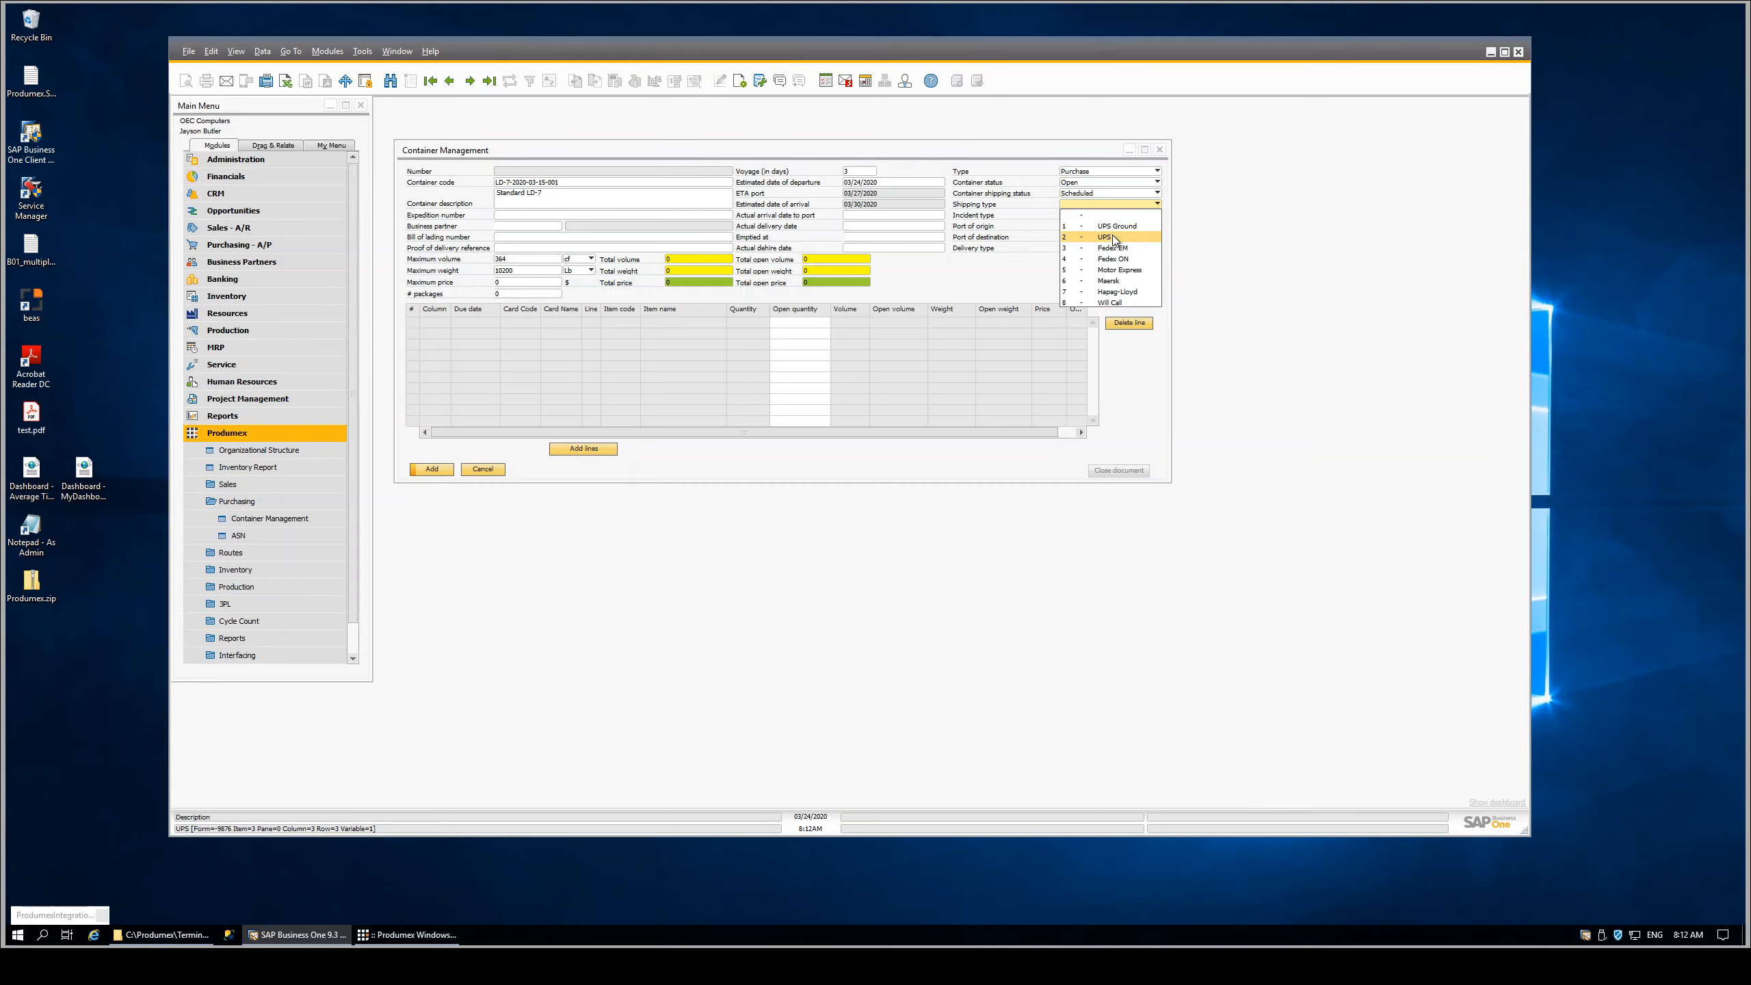
pyautogui.click(1112, 237)
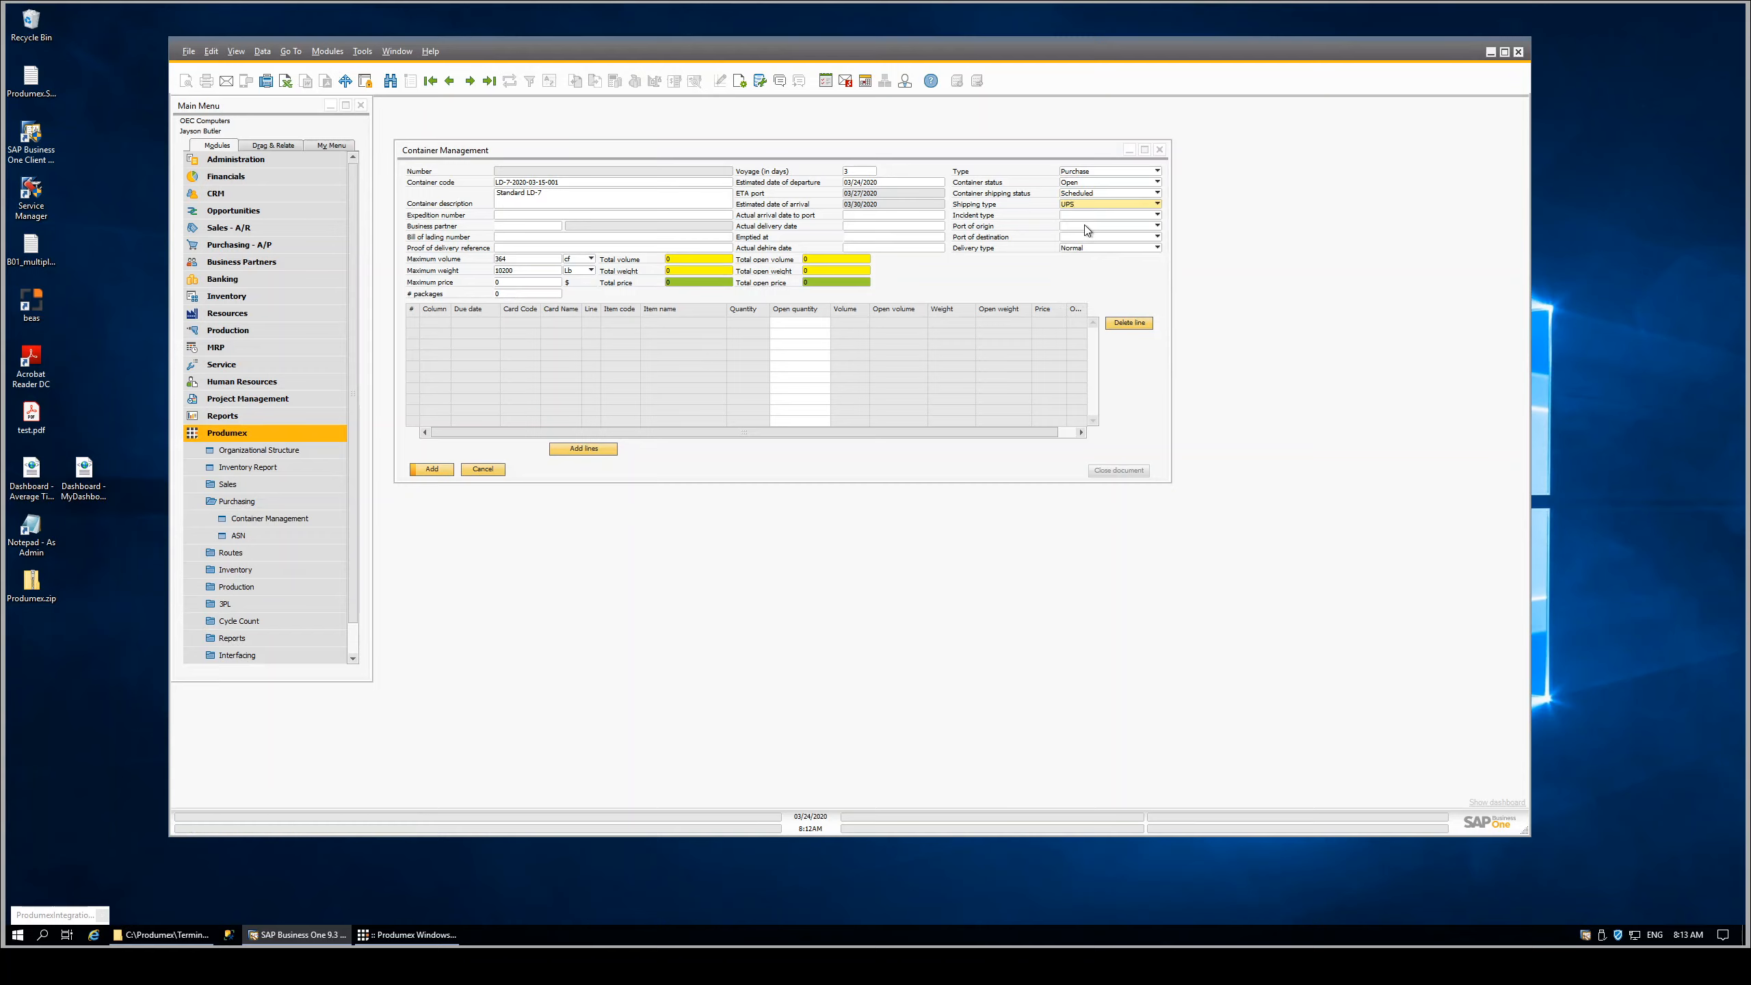
pyautogui.click(1086, 228)
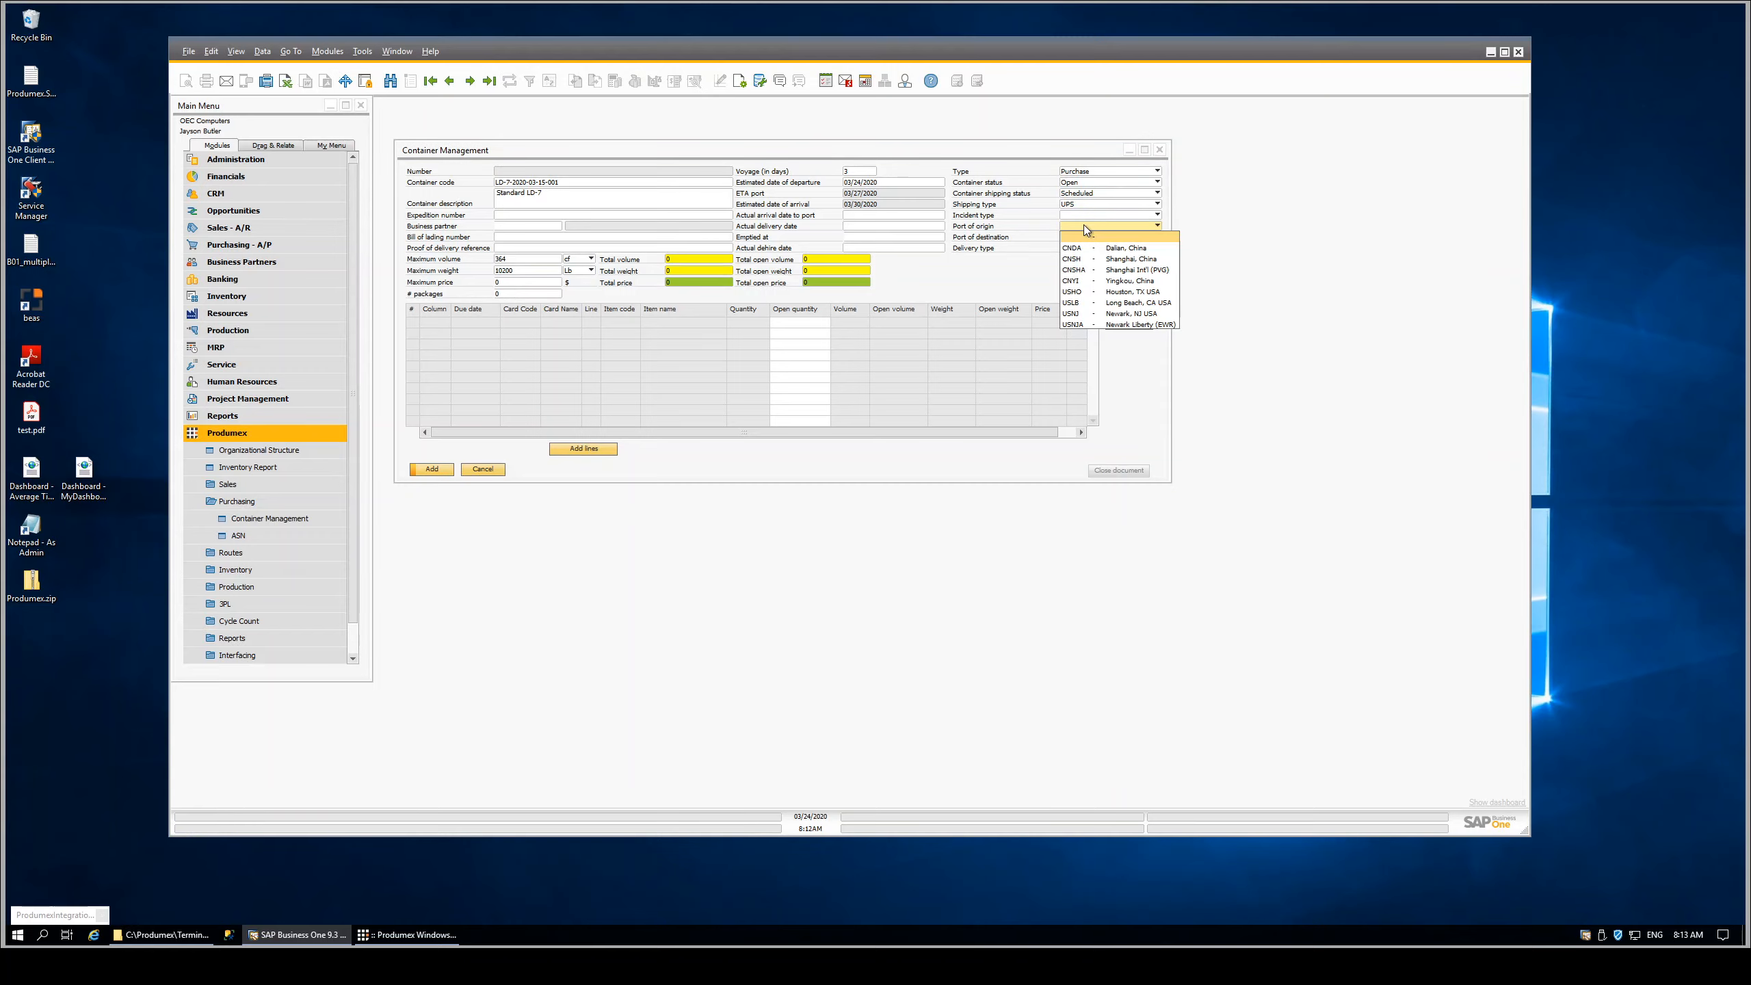
pyautogui.click(1111, 270)
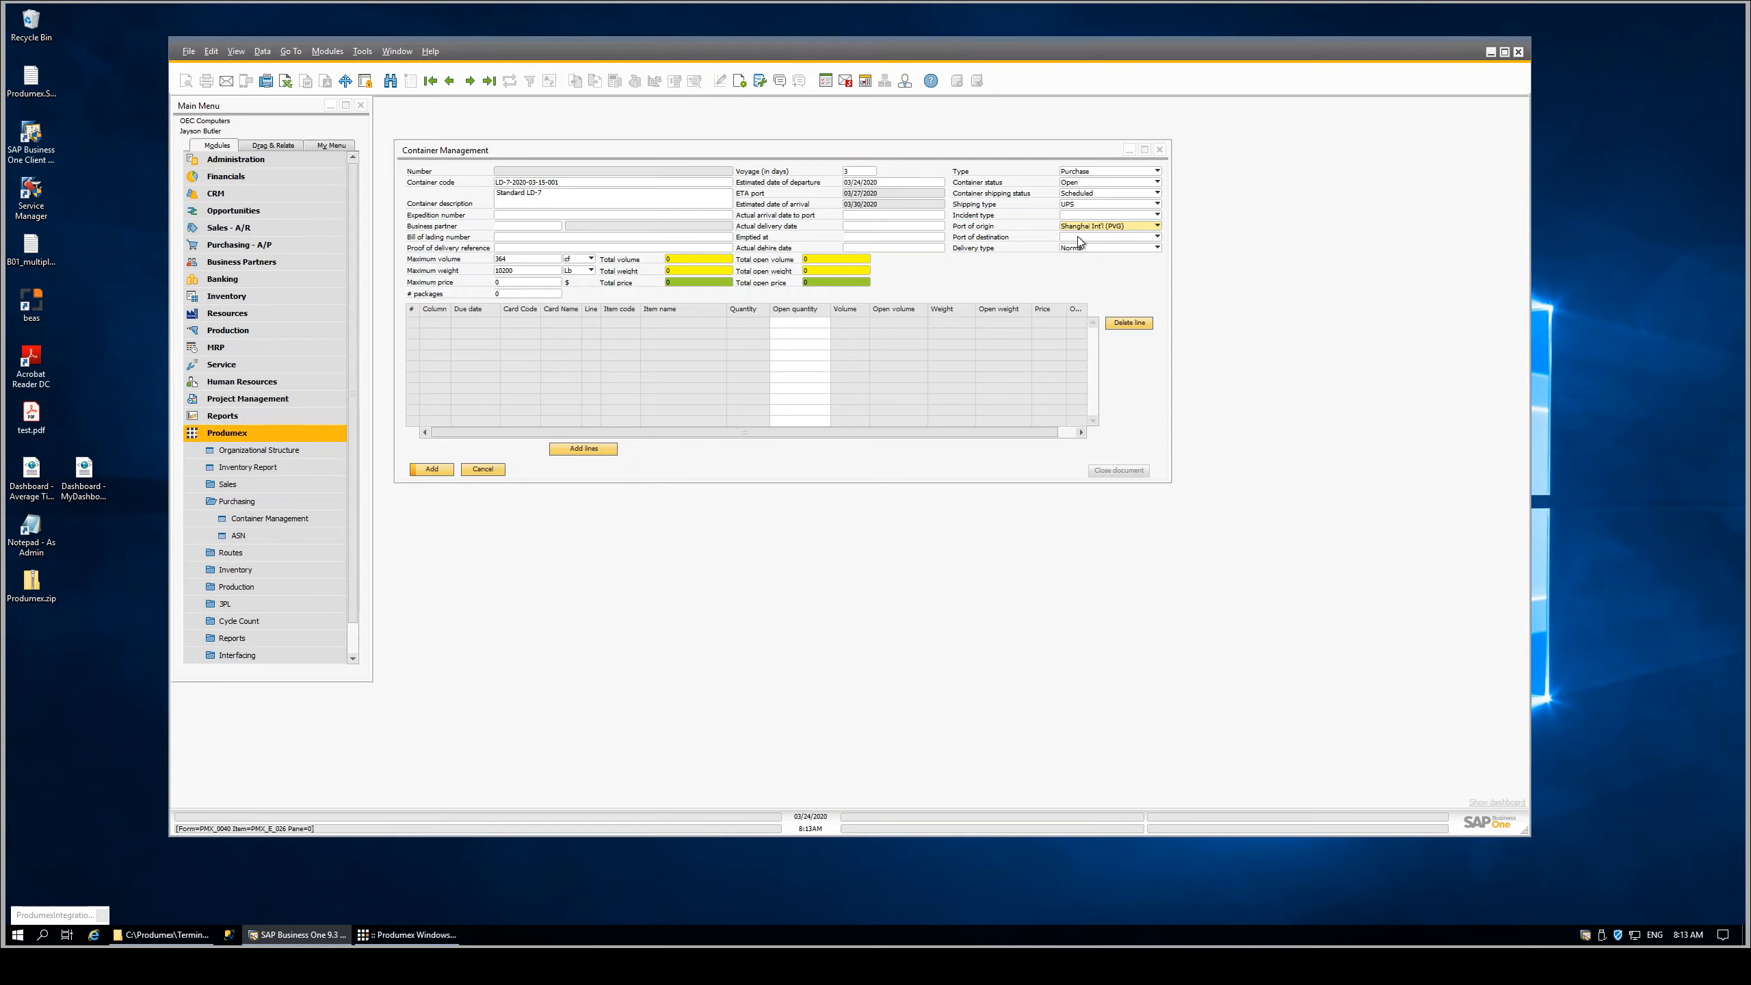
# Set the container's port of destination to Newark Liberty (EWR)
pyautogui.click(1078, 237)
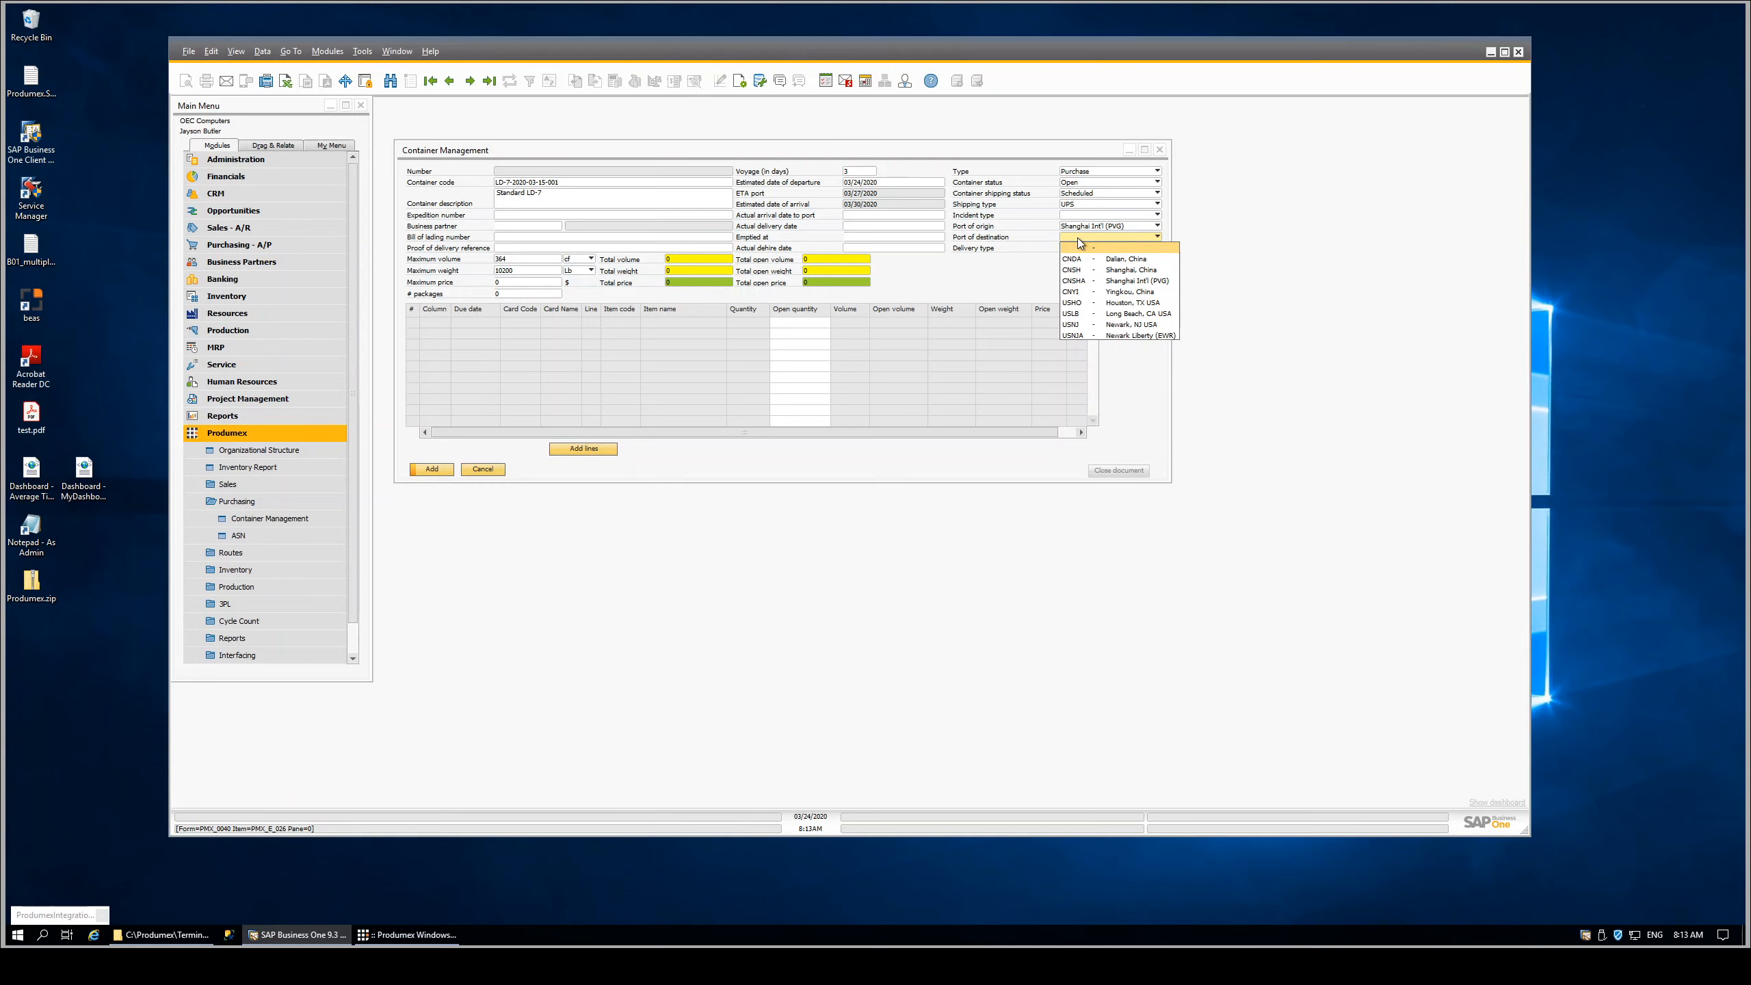
pyautogui.click(1140, 337)
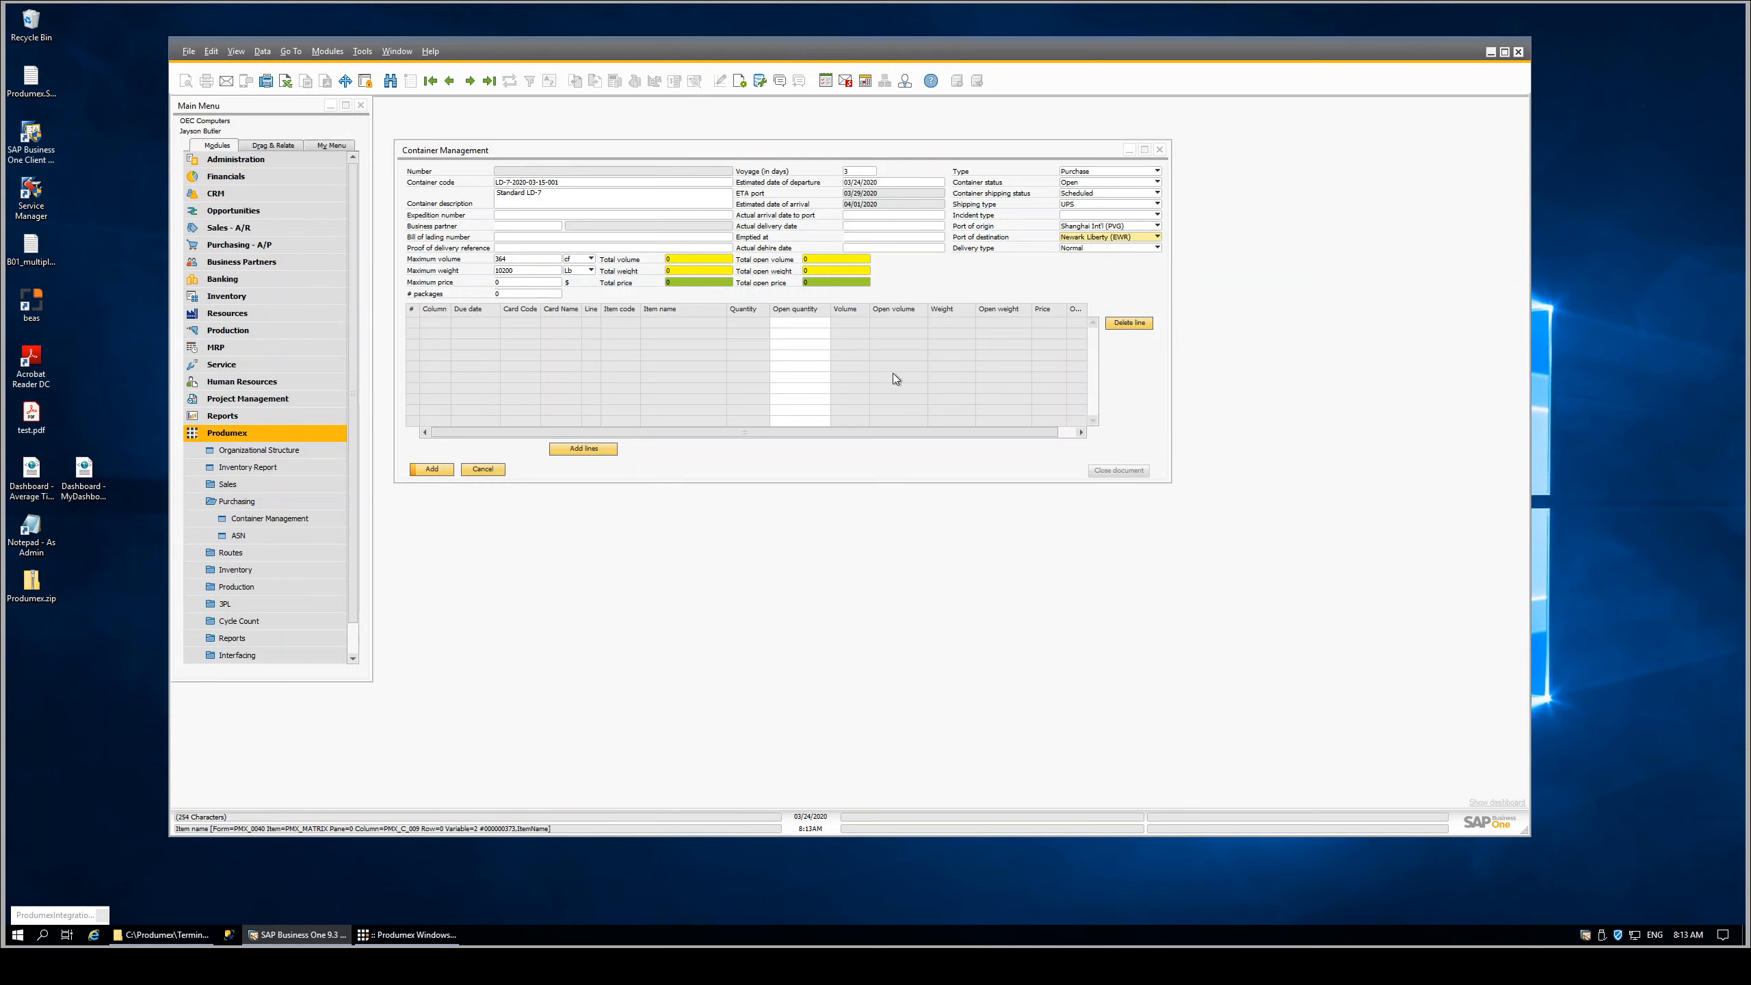
pyautogui.click(660, 470)
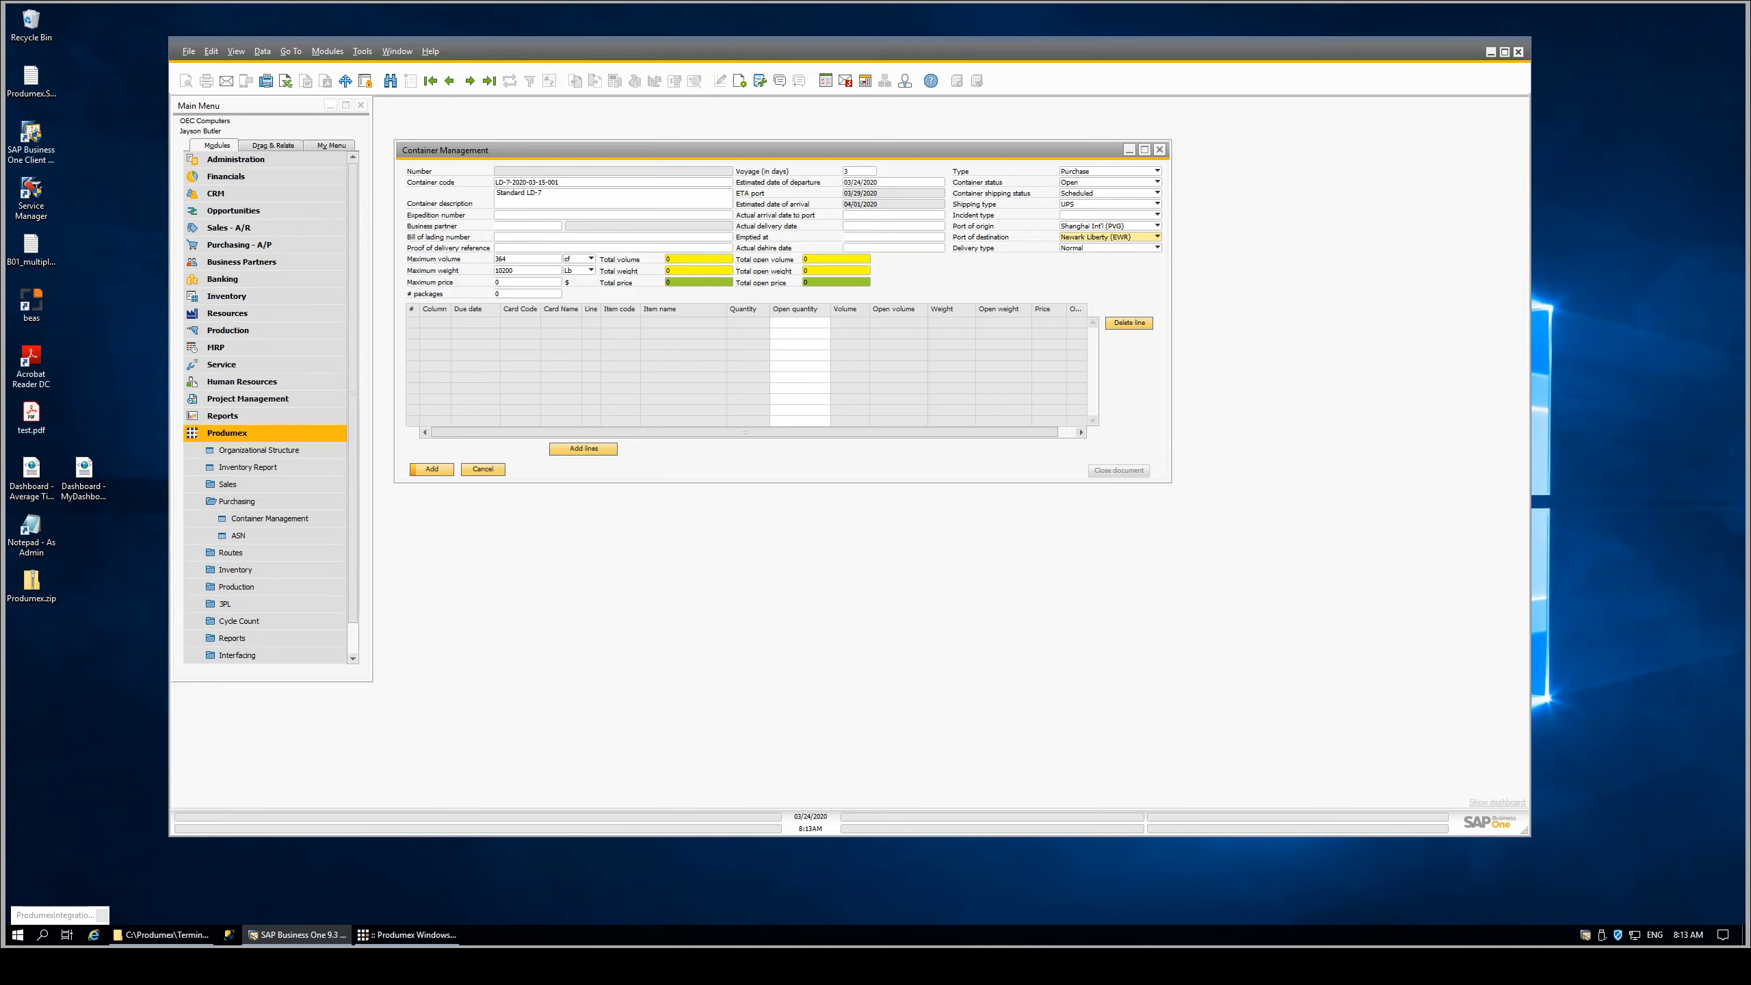
# Add the lines of the Lasercom purchase order in row 55 and the Acme Associates purchase order in row 58 to the container
pyautogui.click(574, 448)
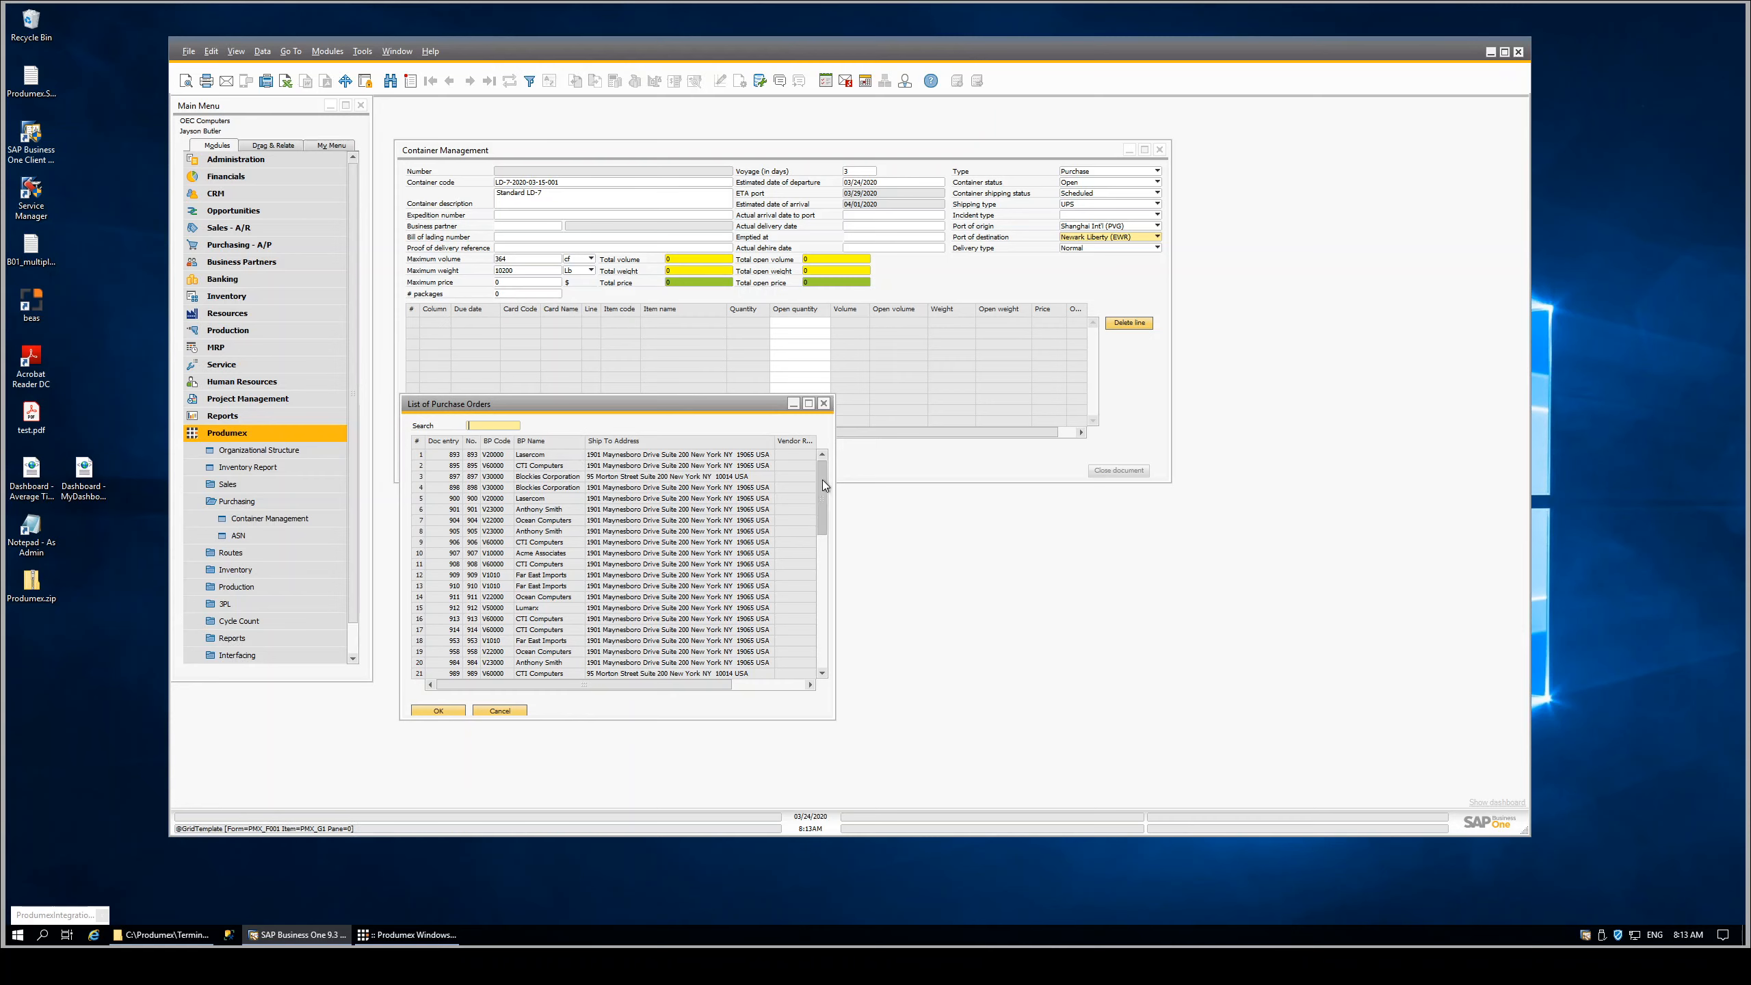
pyautogui.moveTo(822, 480); pyautogui.dragTo(815, 655)
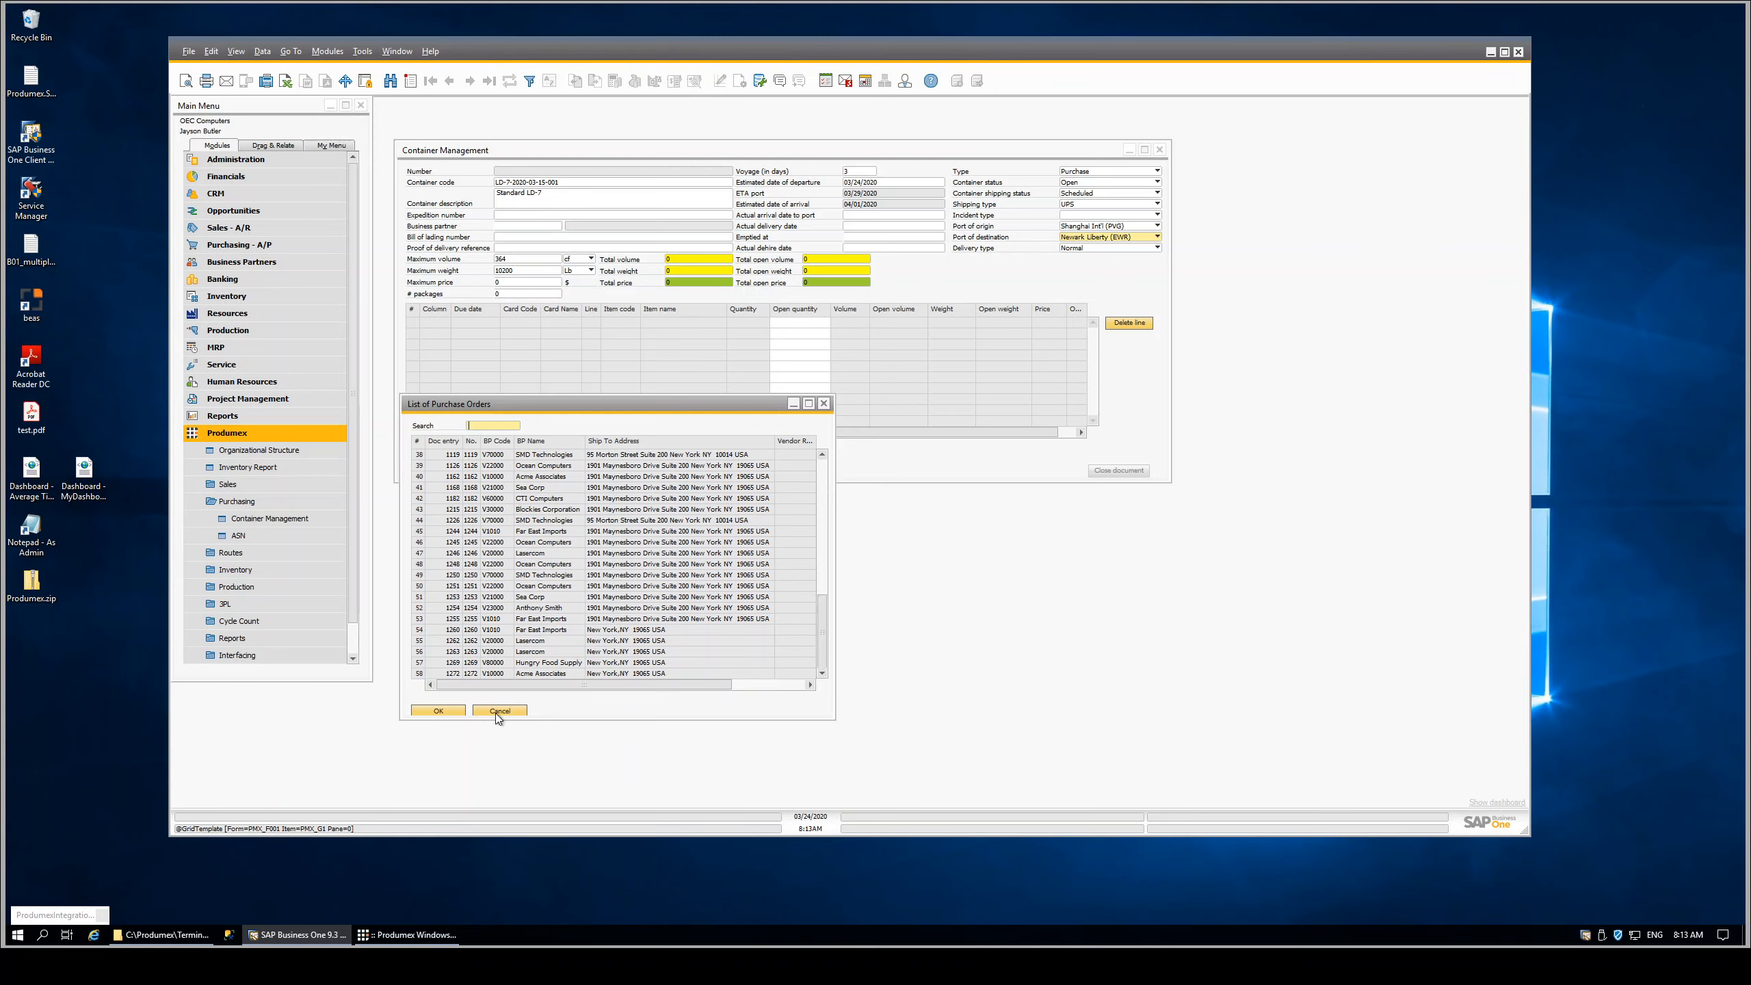
pyautogui.click(420, 674)
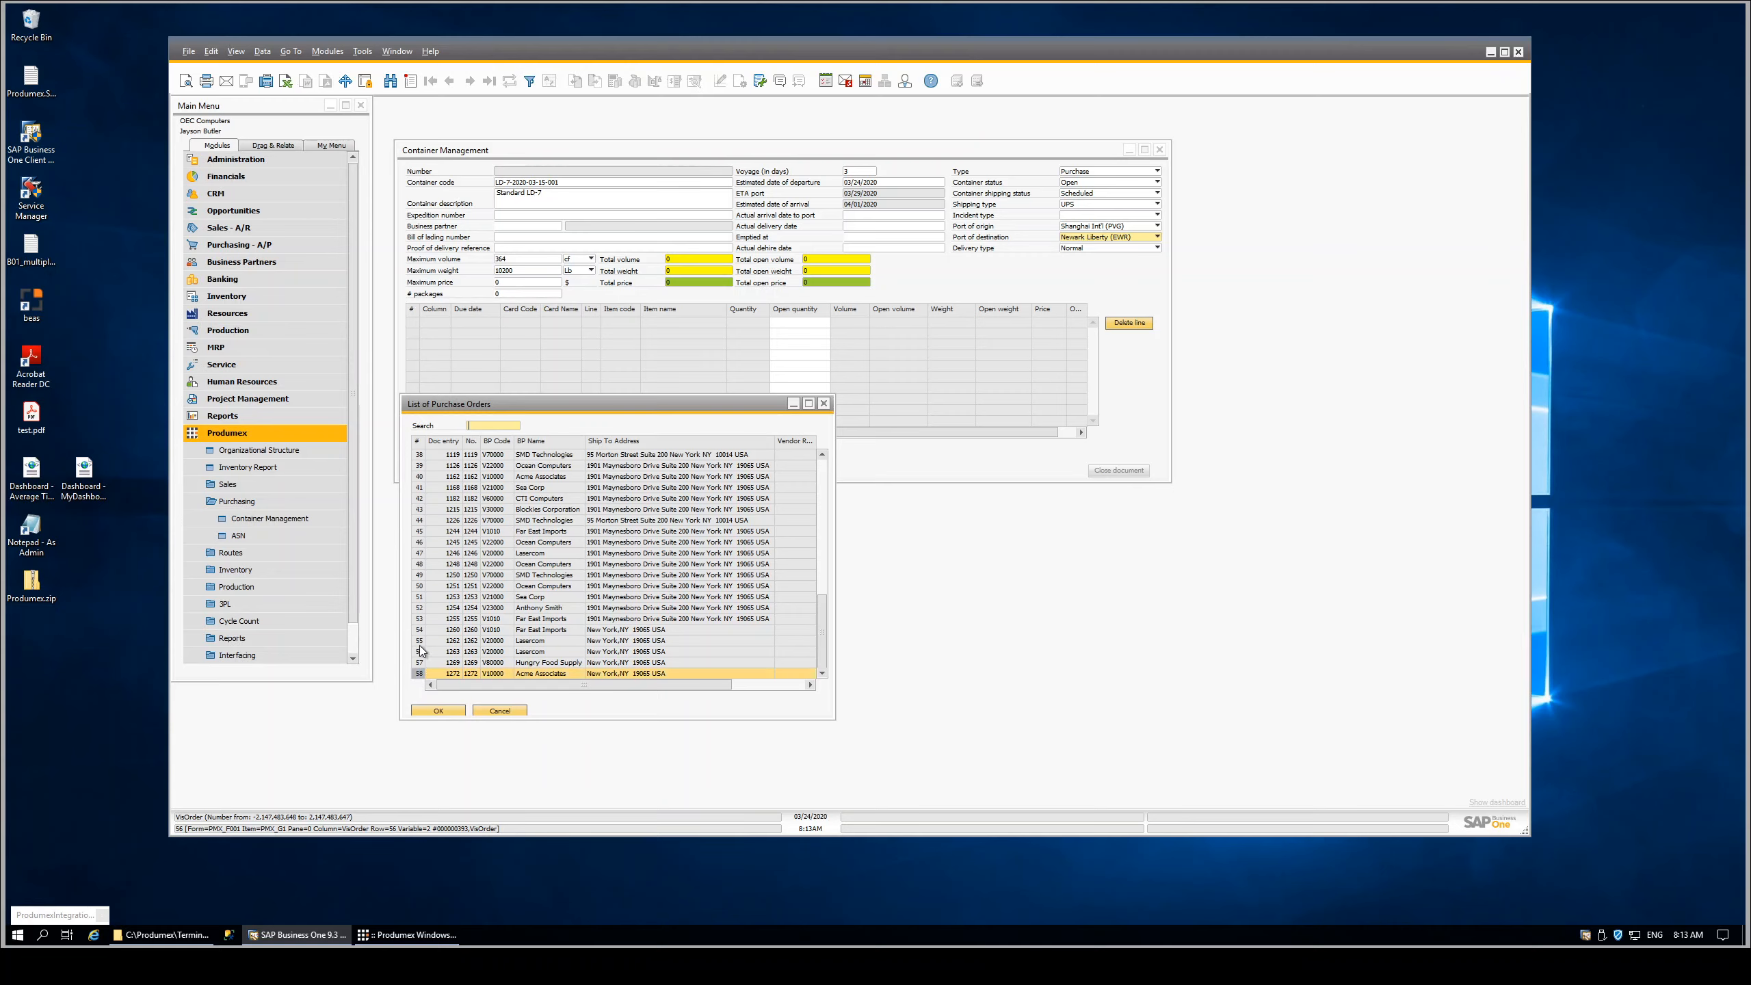
pyautogui.keyDown('ctrl'); pyautogui.click(419, 641); pyautogui.keyUp('ctrl')
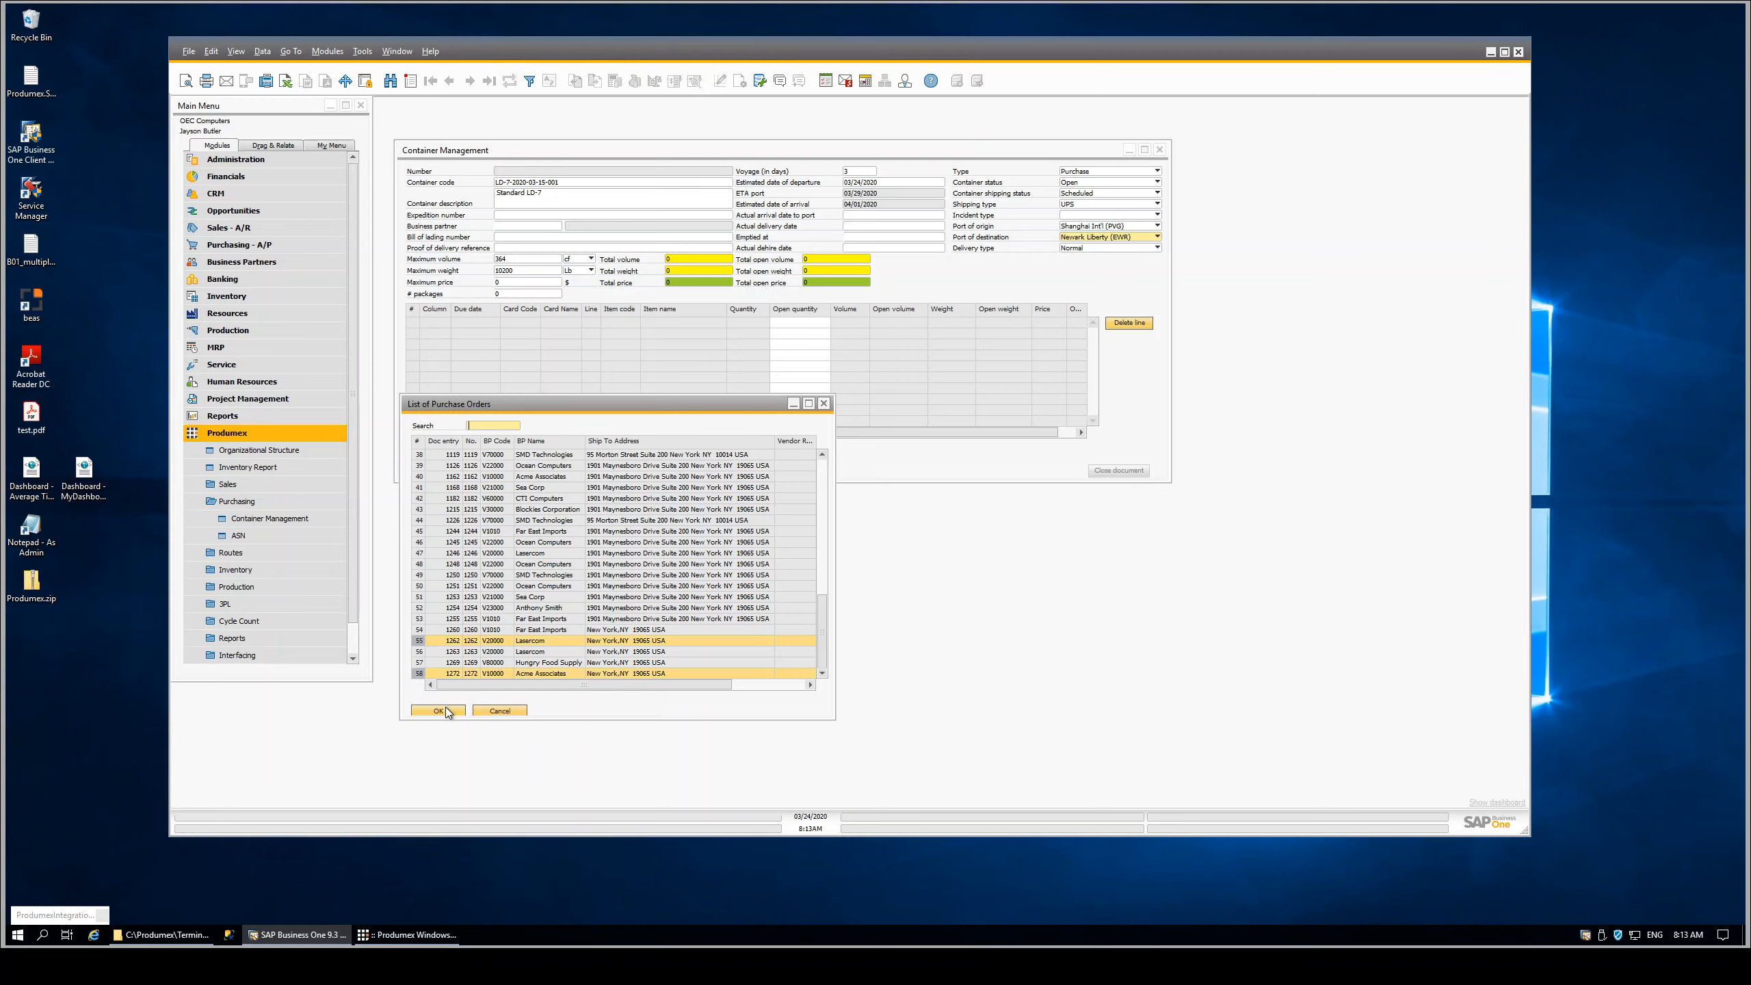
pyautogui.click(439, 711)
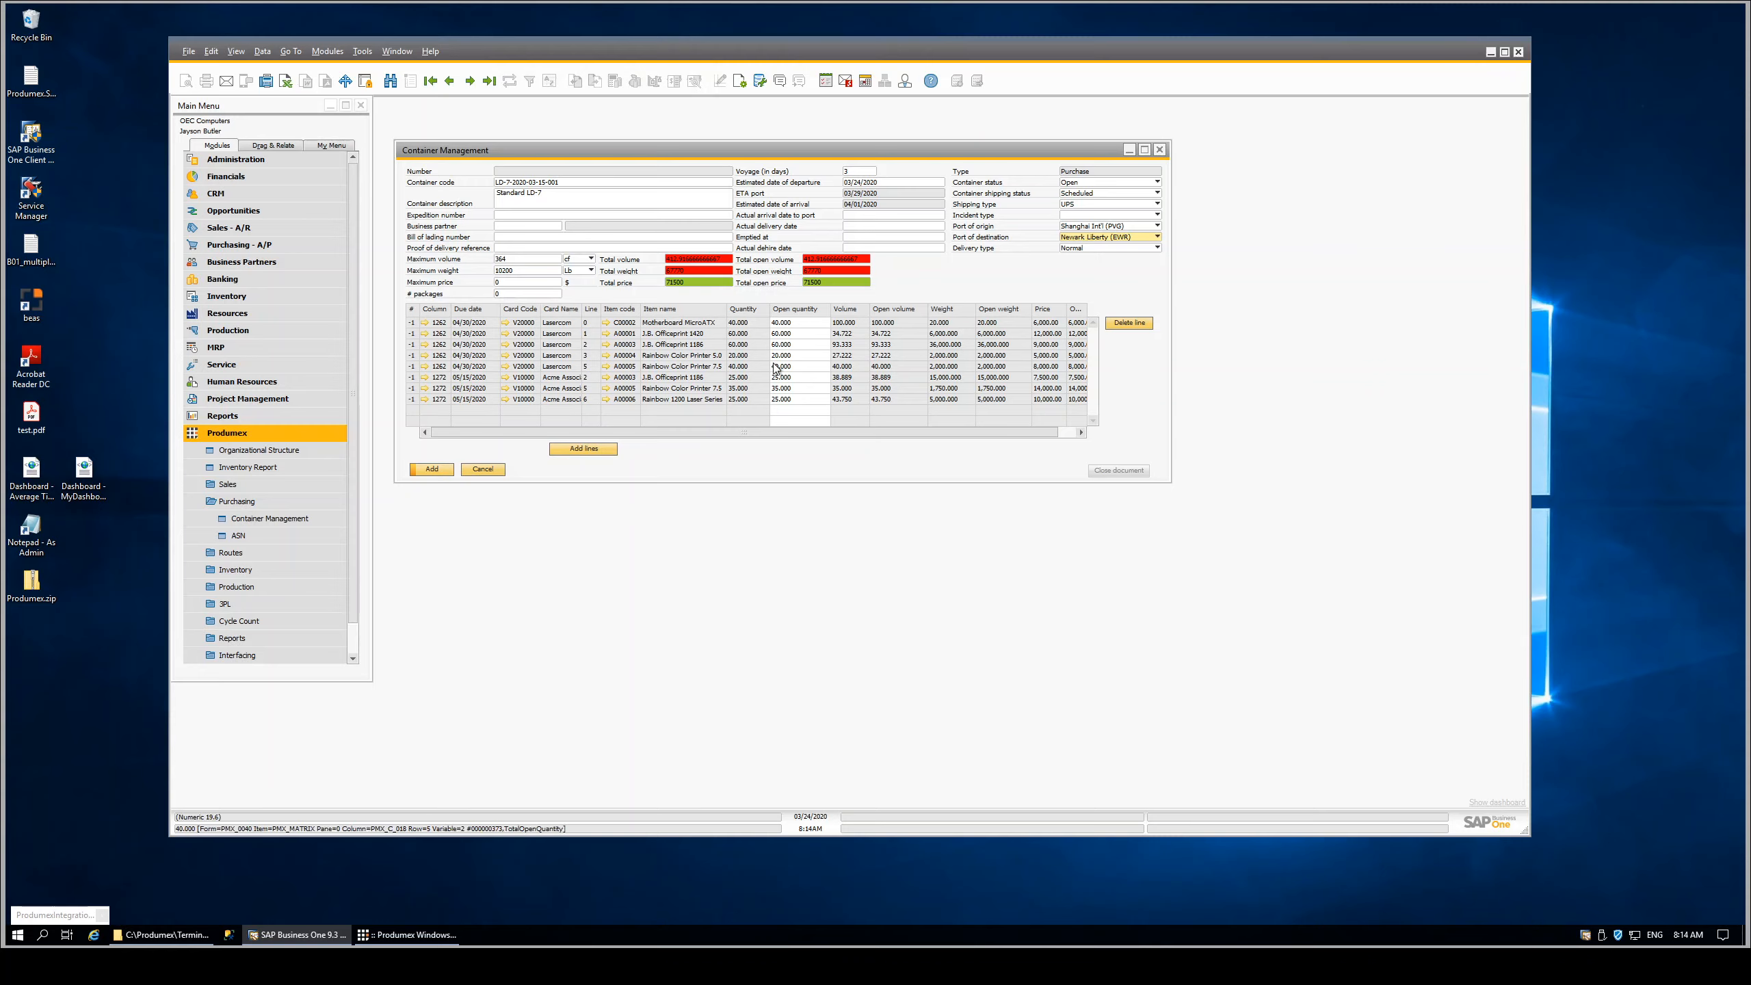
# Delete the J.B. Officeprint 1186 and J.B. Officeprint 1420 lines of the Lasercom order from the container
pyautogui.click(412, 344)
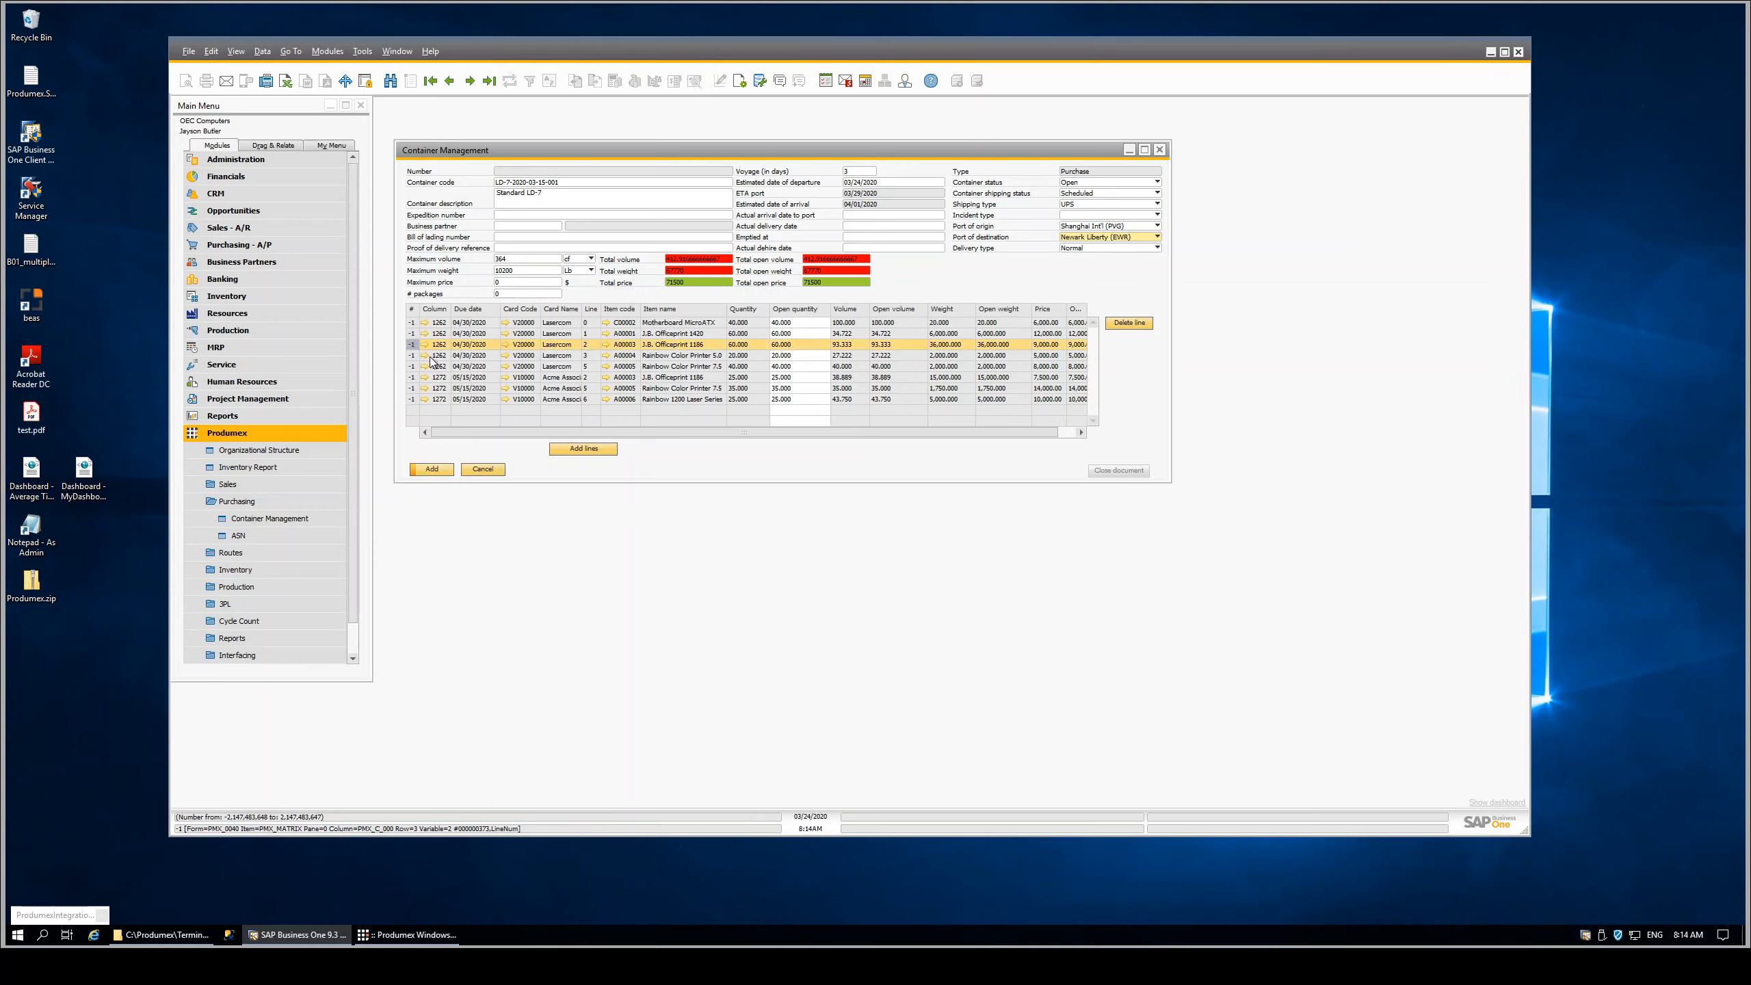
pyautogui.click(1129, 323)
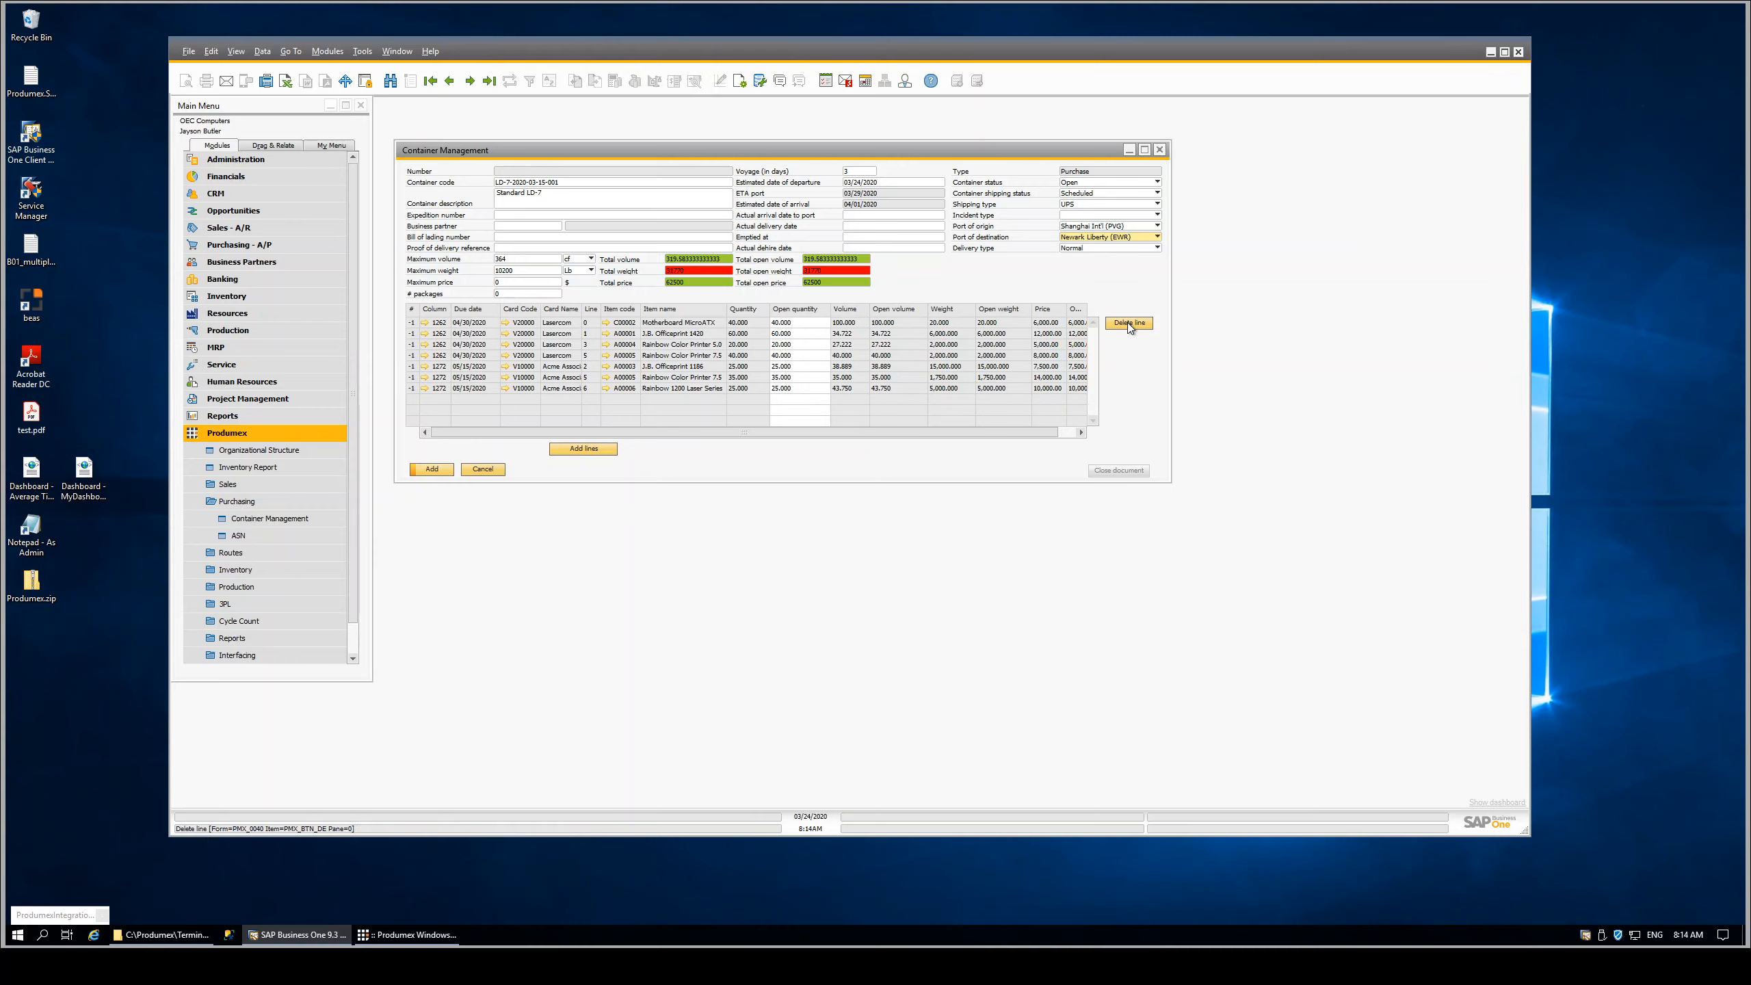
pyautogui.click(413, 334)
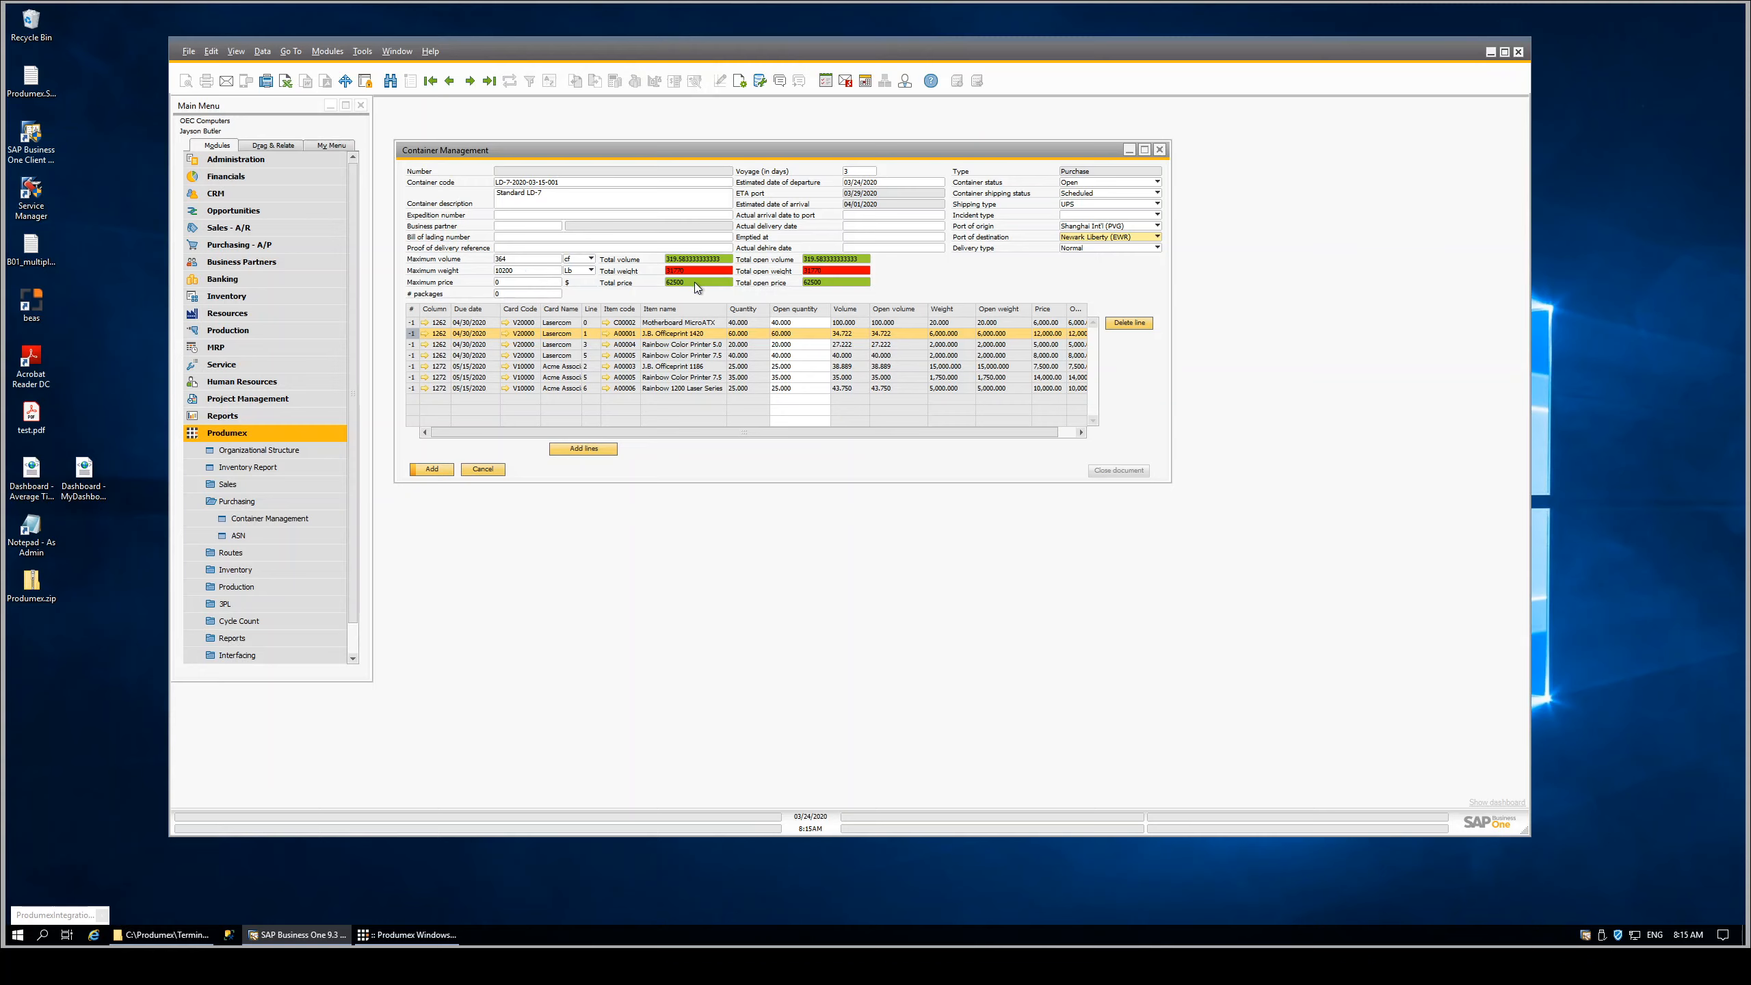
pyautogui.click(1120, 323)
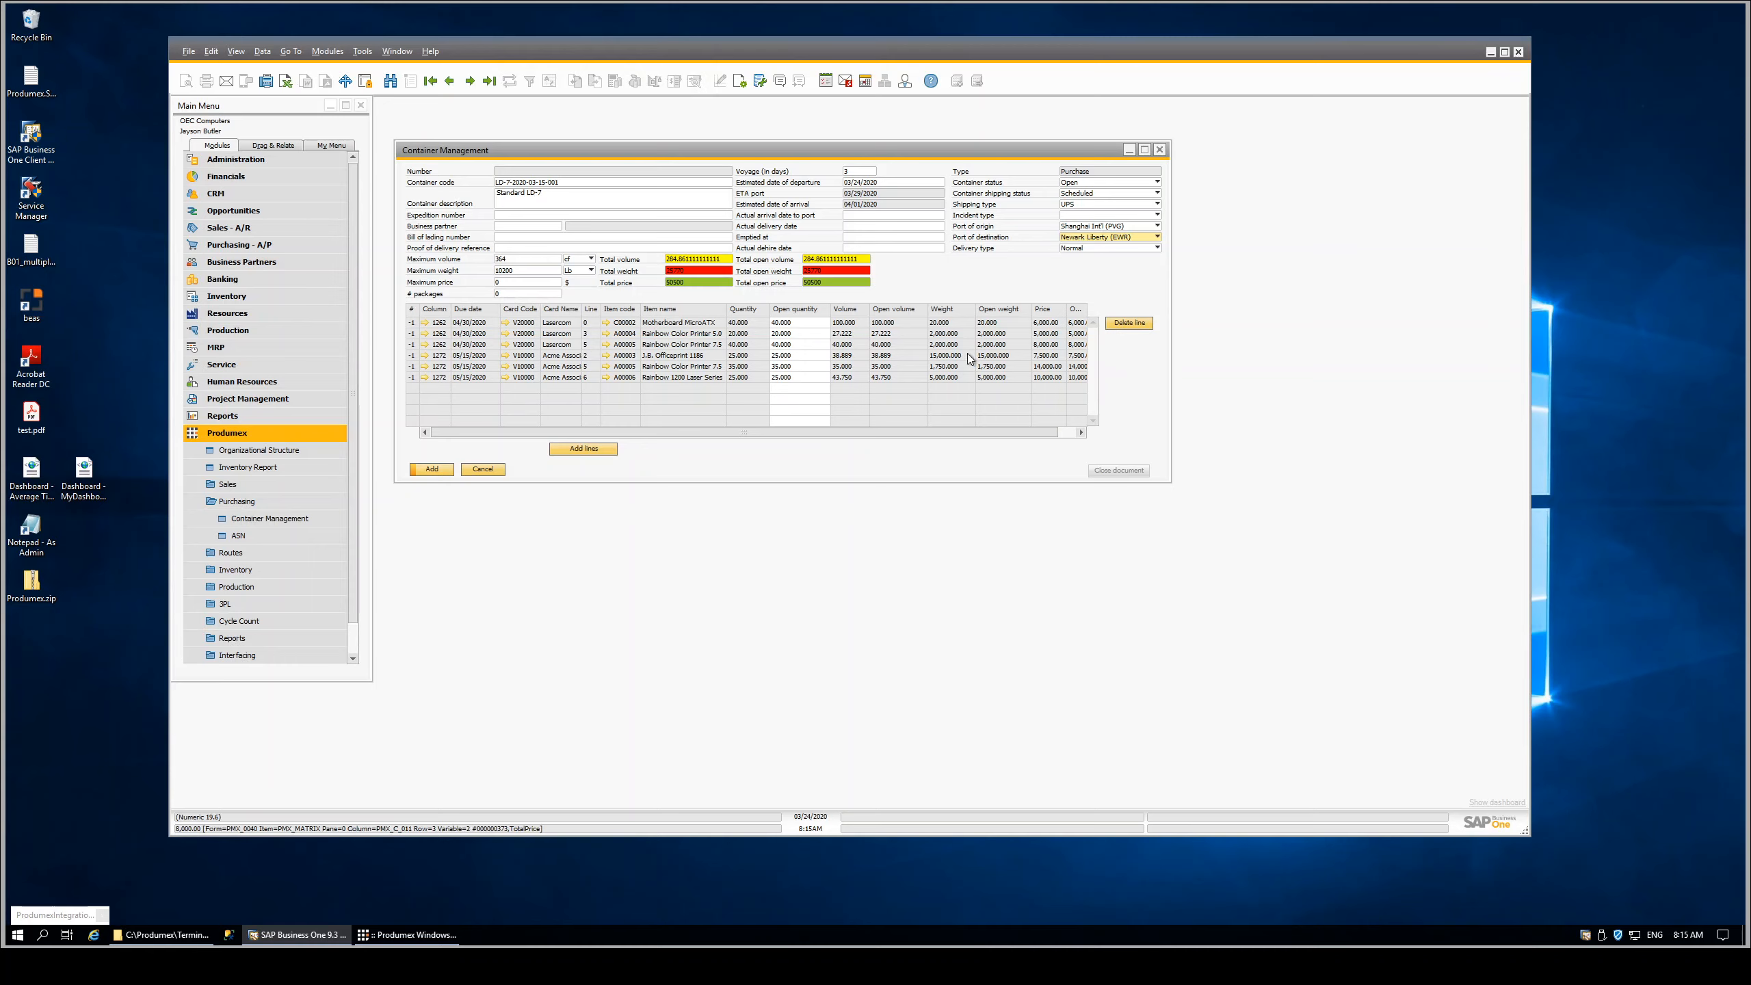
# Delete the Acme Associates lines for J.B. Officeprint 1186 and Rainbow 1200 Laser Series, and add the container record
pyautogui.click(412, 355)
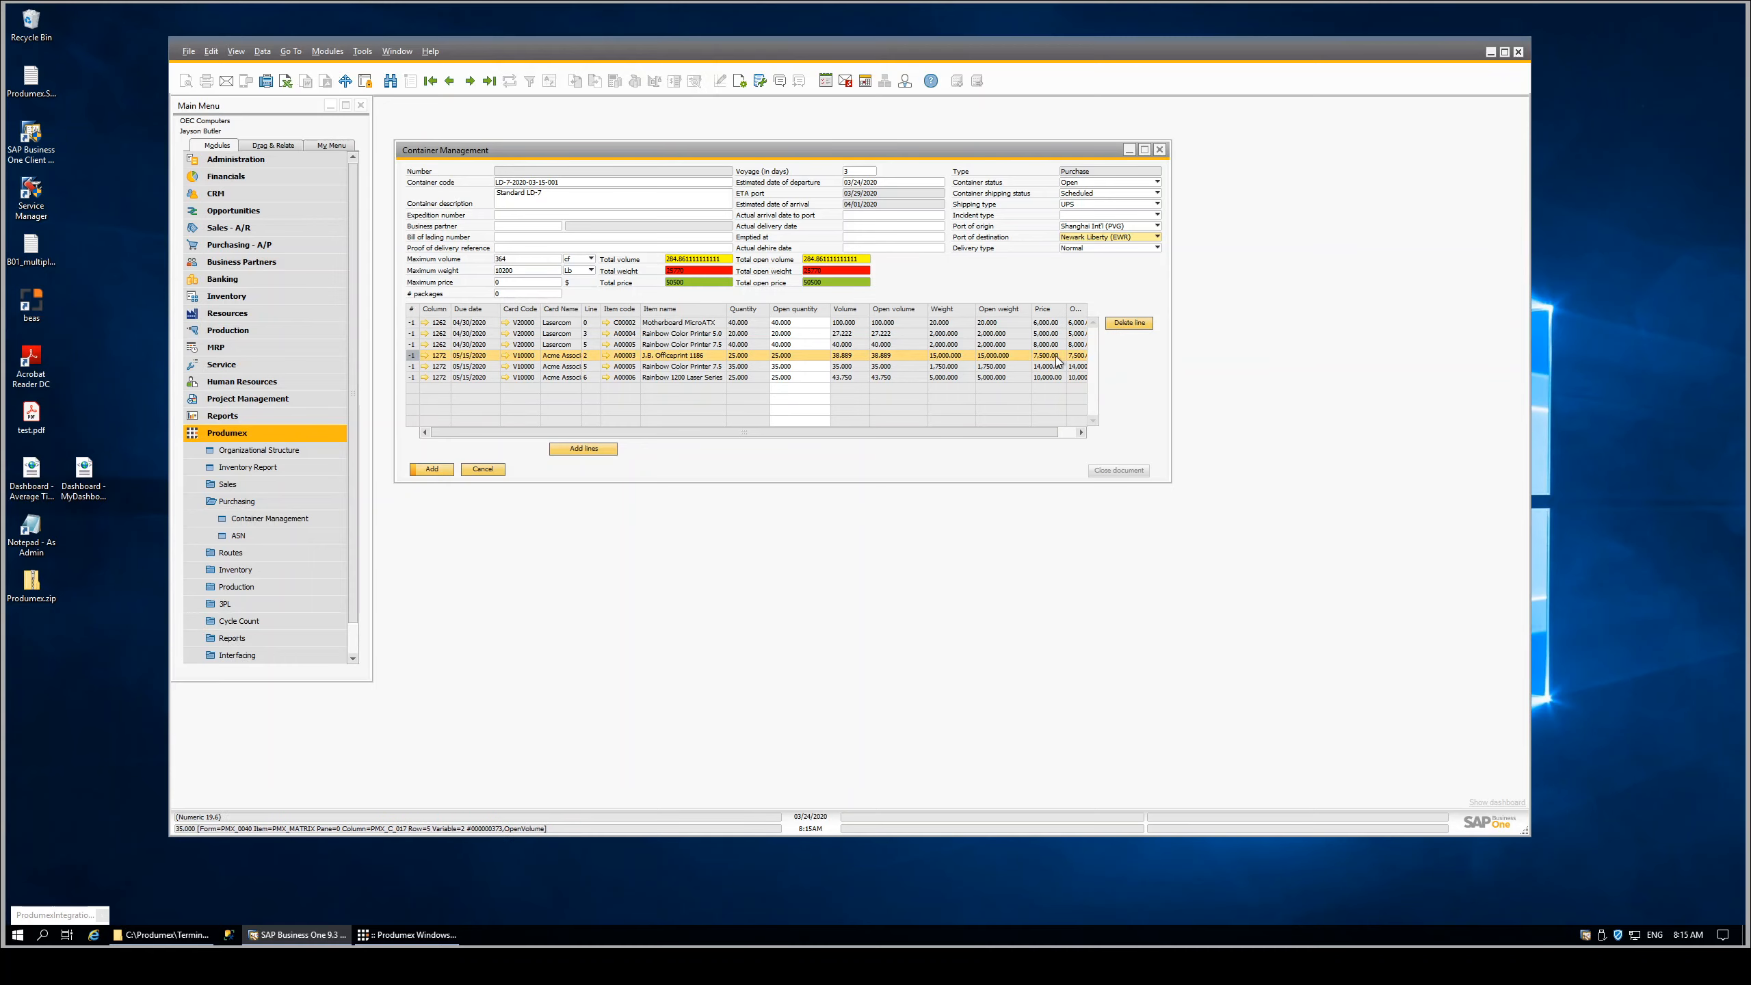
pyautogui.click(1131, 325)
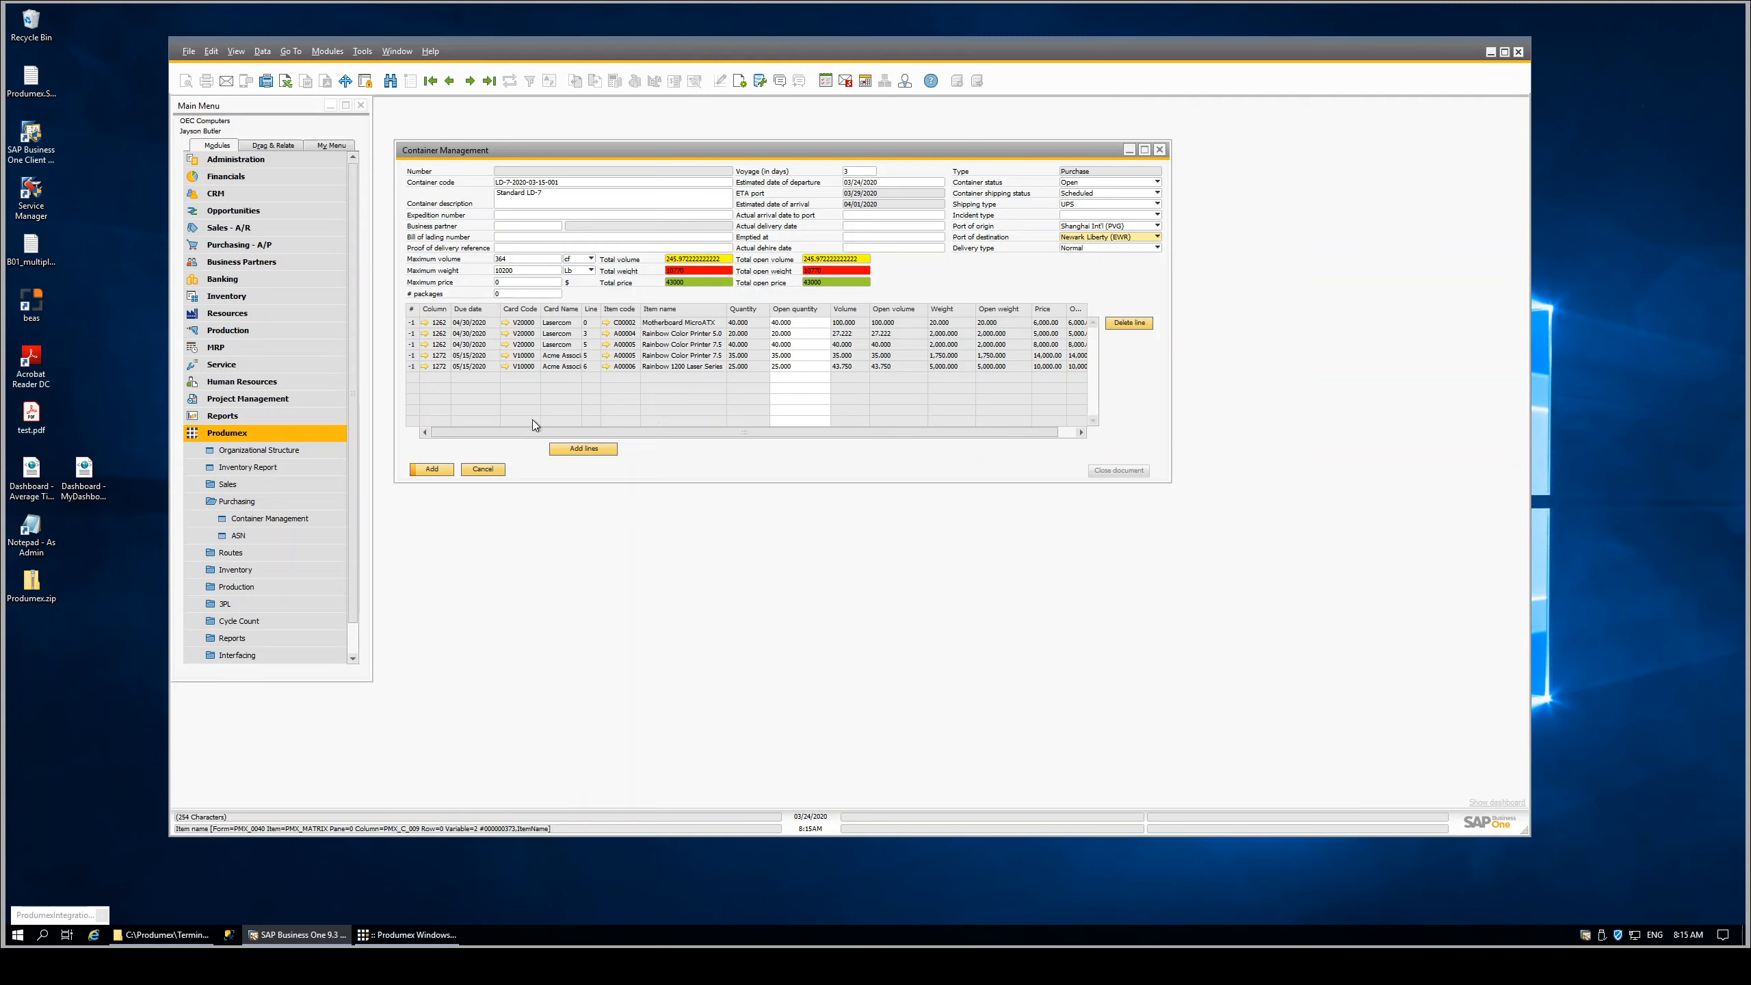
pyautogui.click(409, 367)
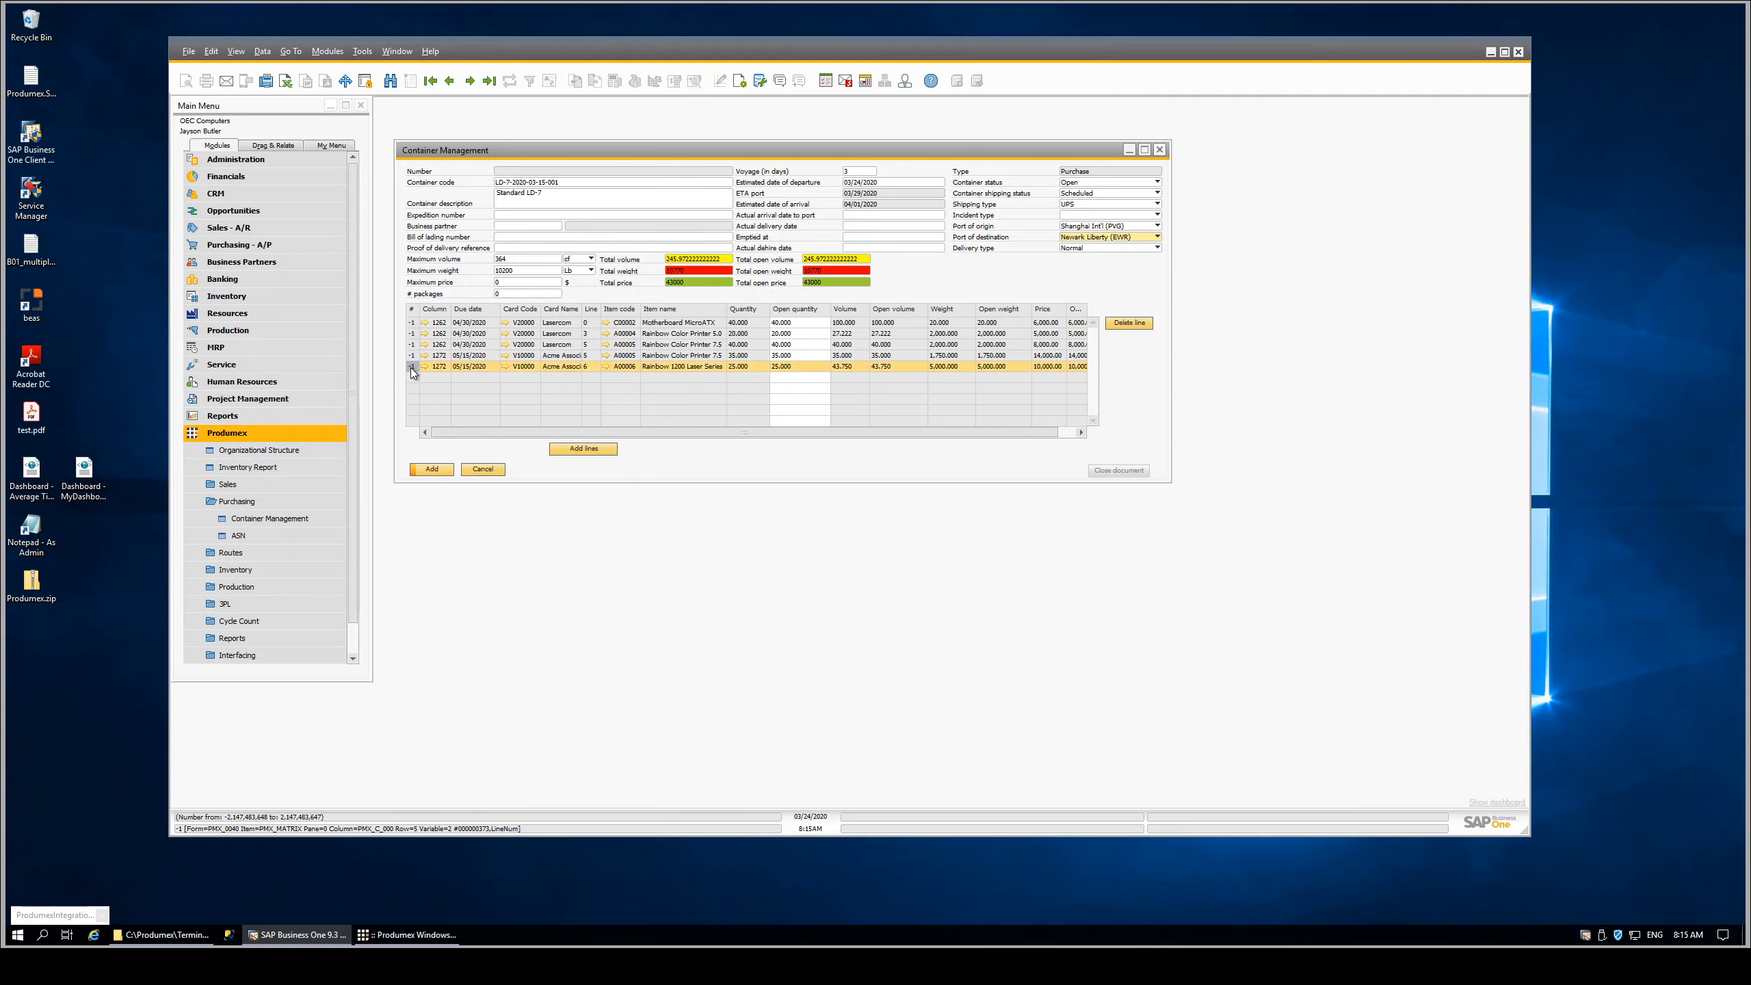
pyautogui.click(1130, 324)
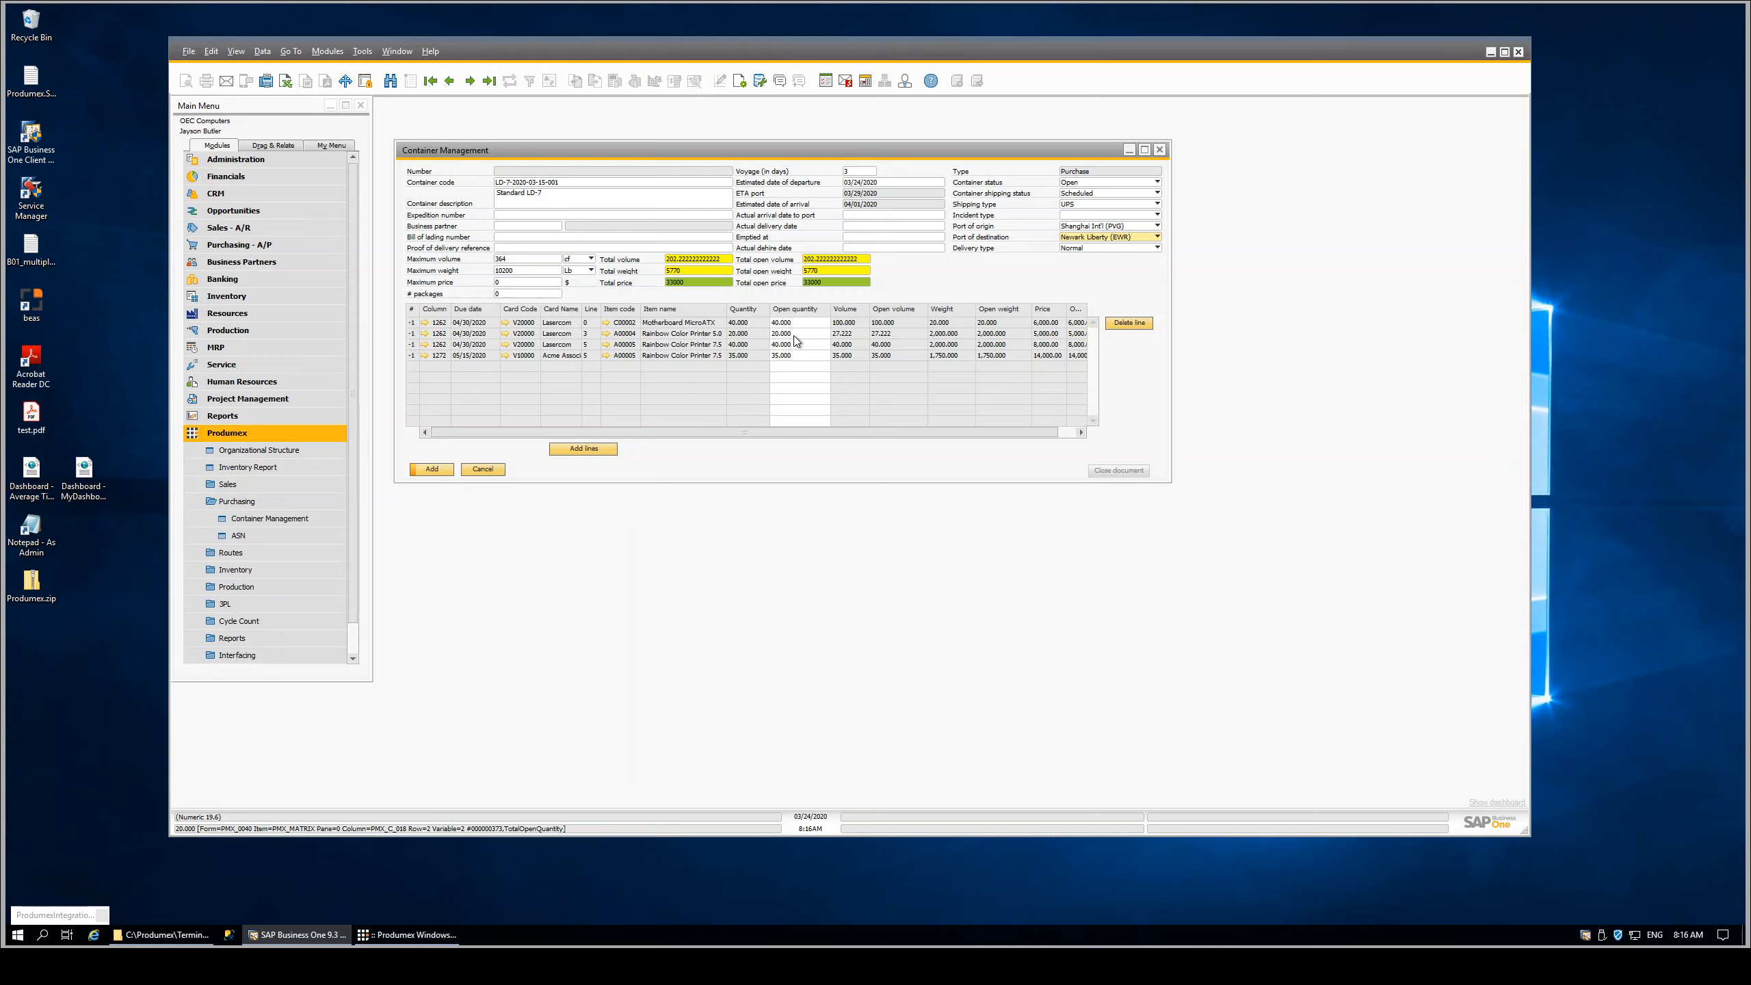
pyautogui.click(431, 469)
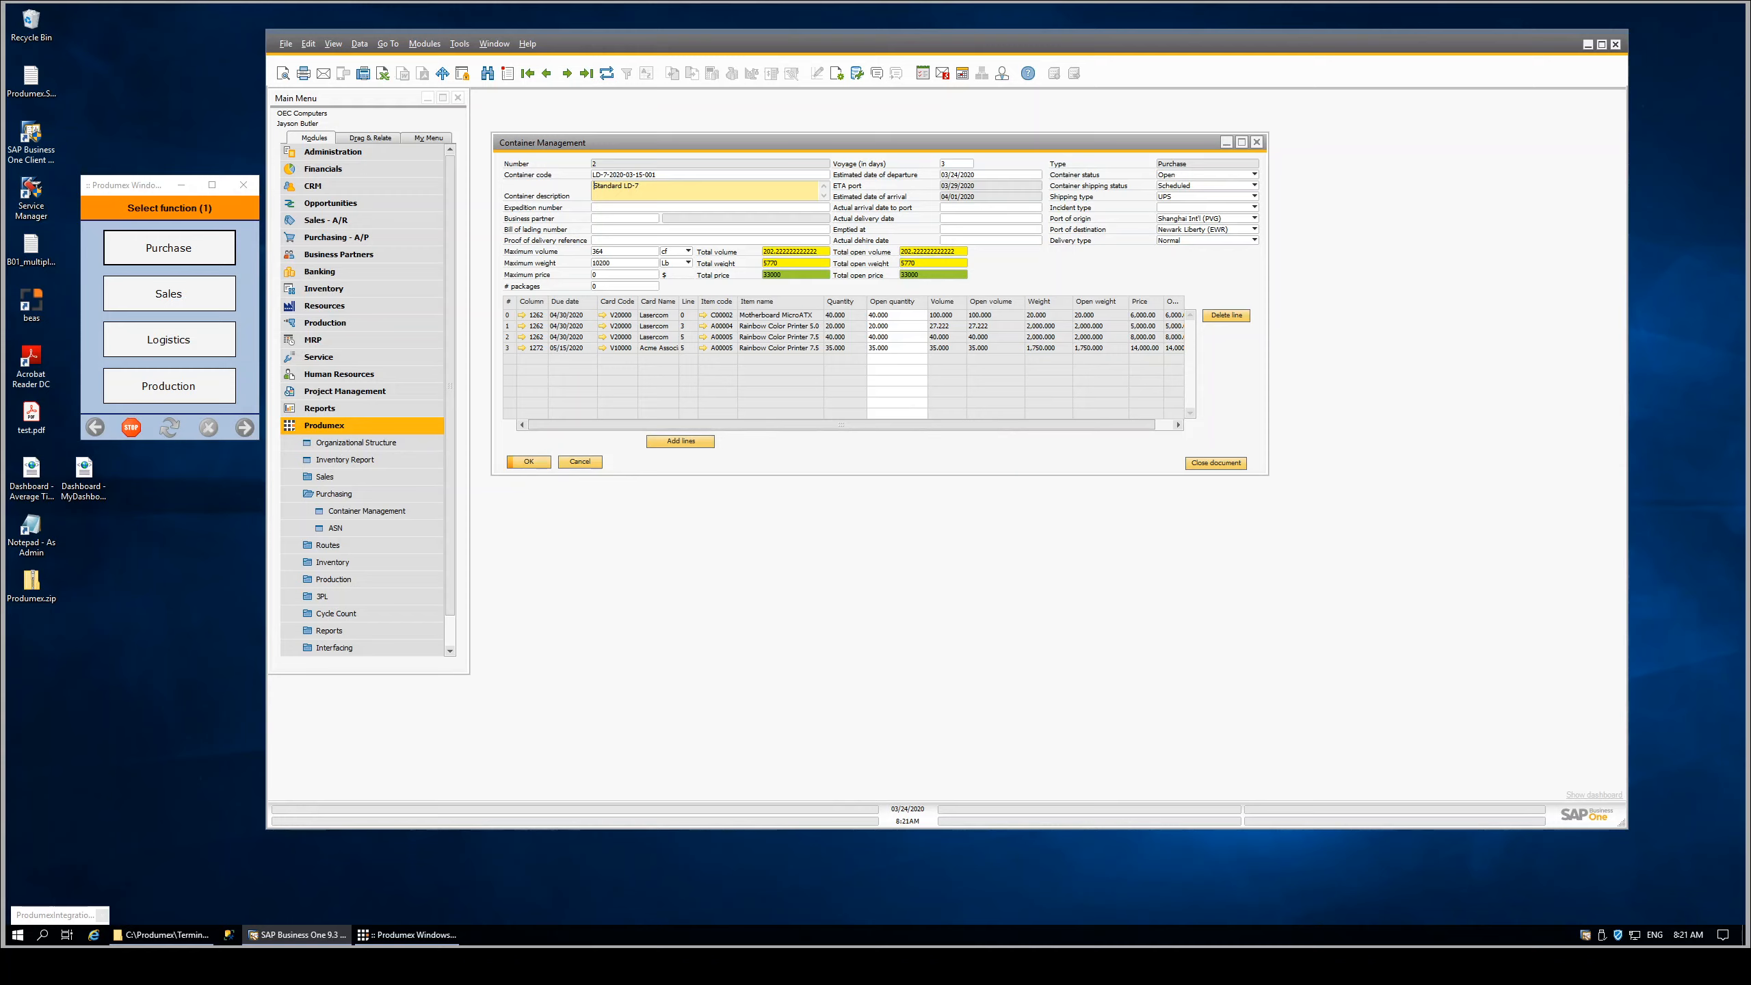
# Set the container shipping status to Shipped and the container status to In transit, and update the record
pyautogui.click(1201, 187)
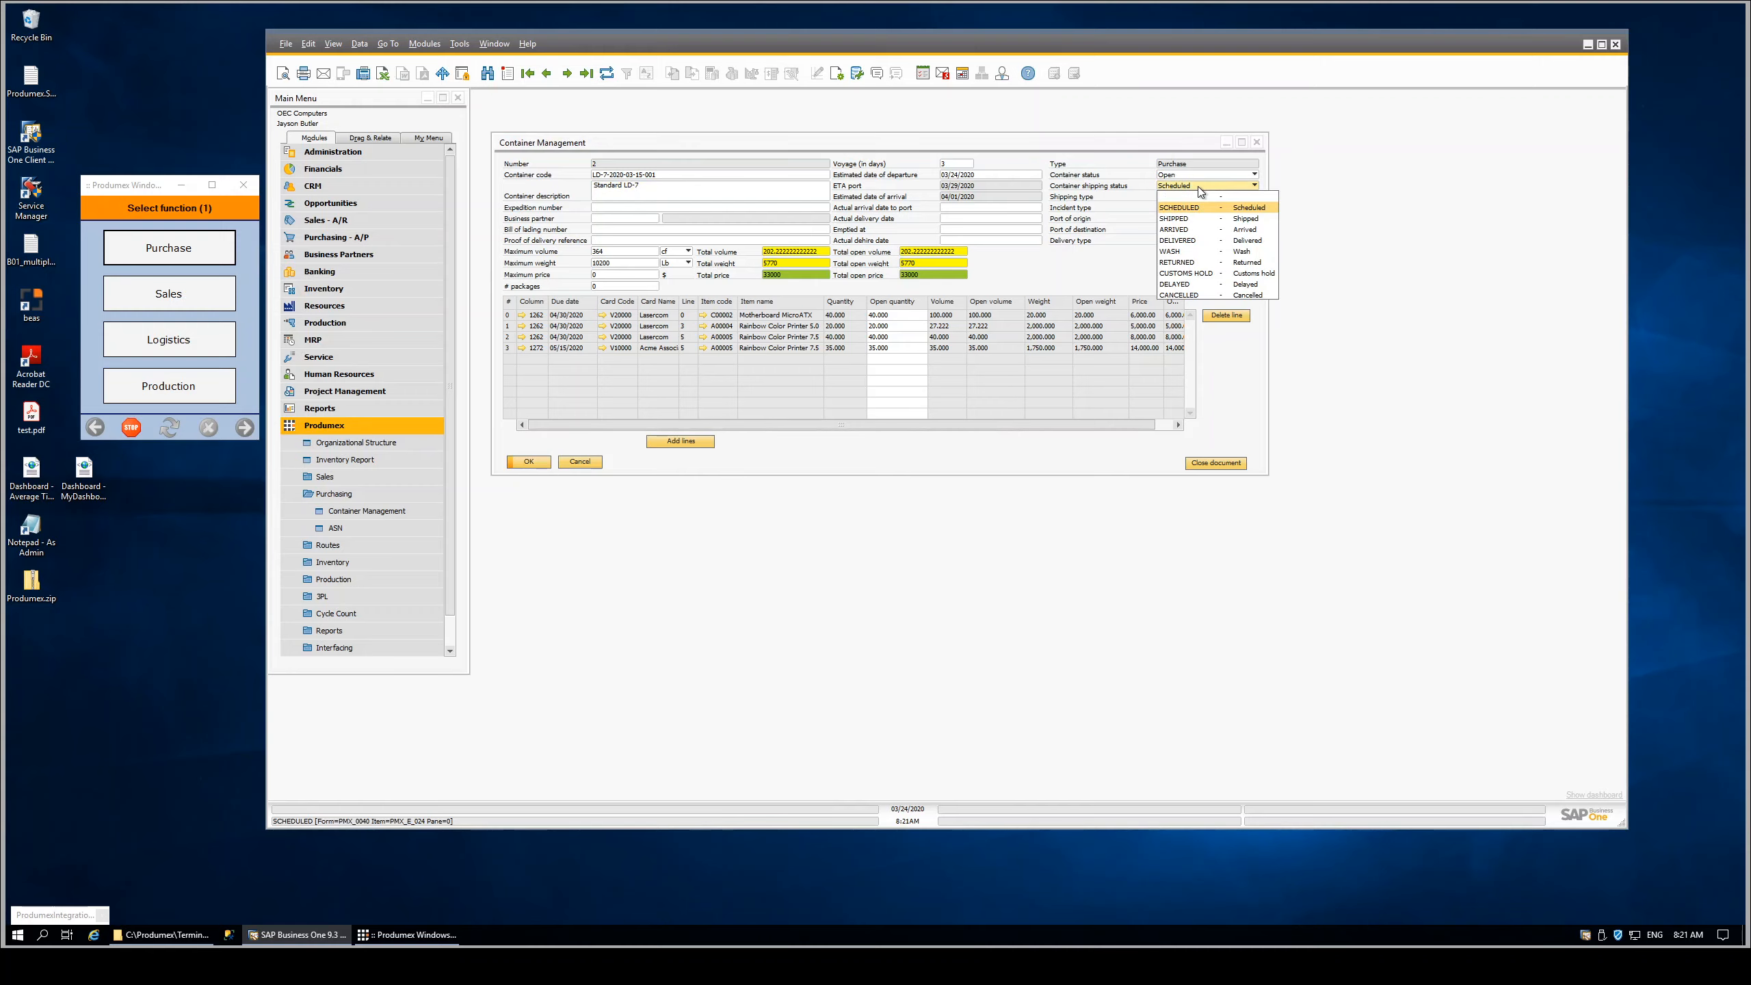
pyautogui.click(1183, 220)
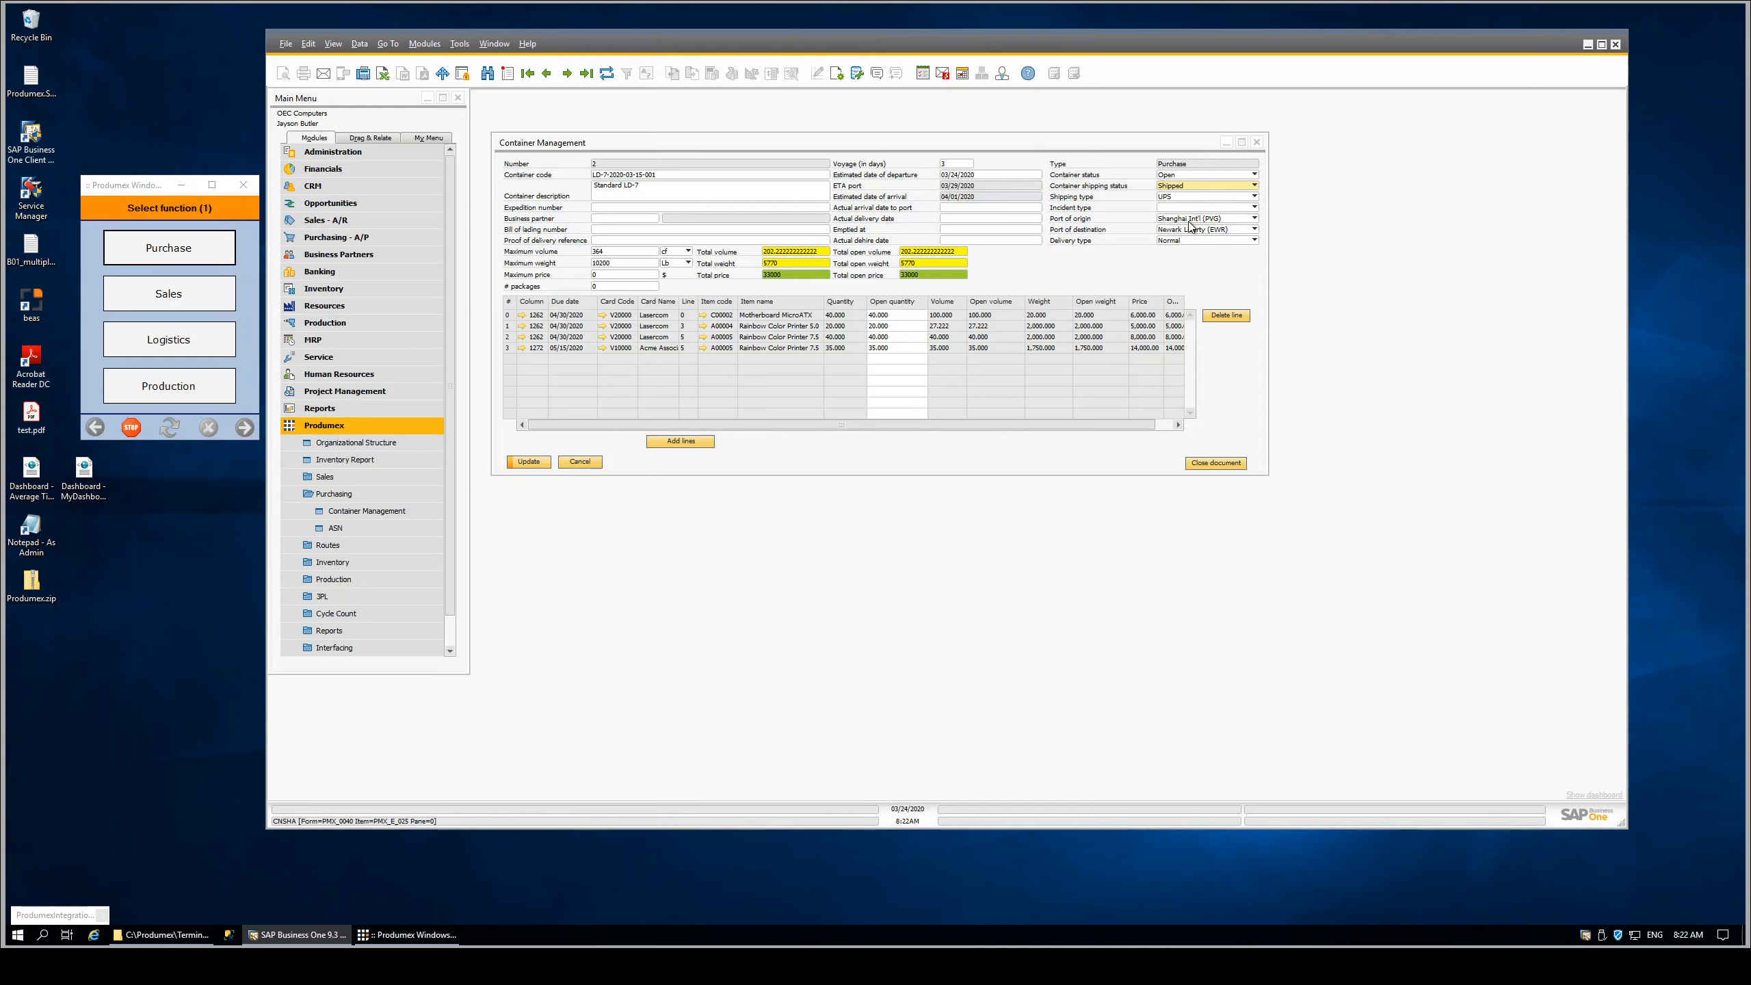
pyautogui.click(1179, 178)
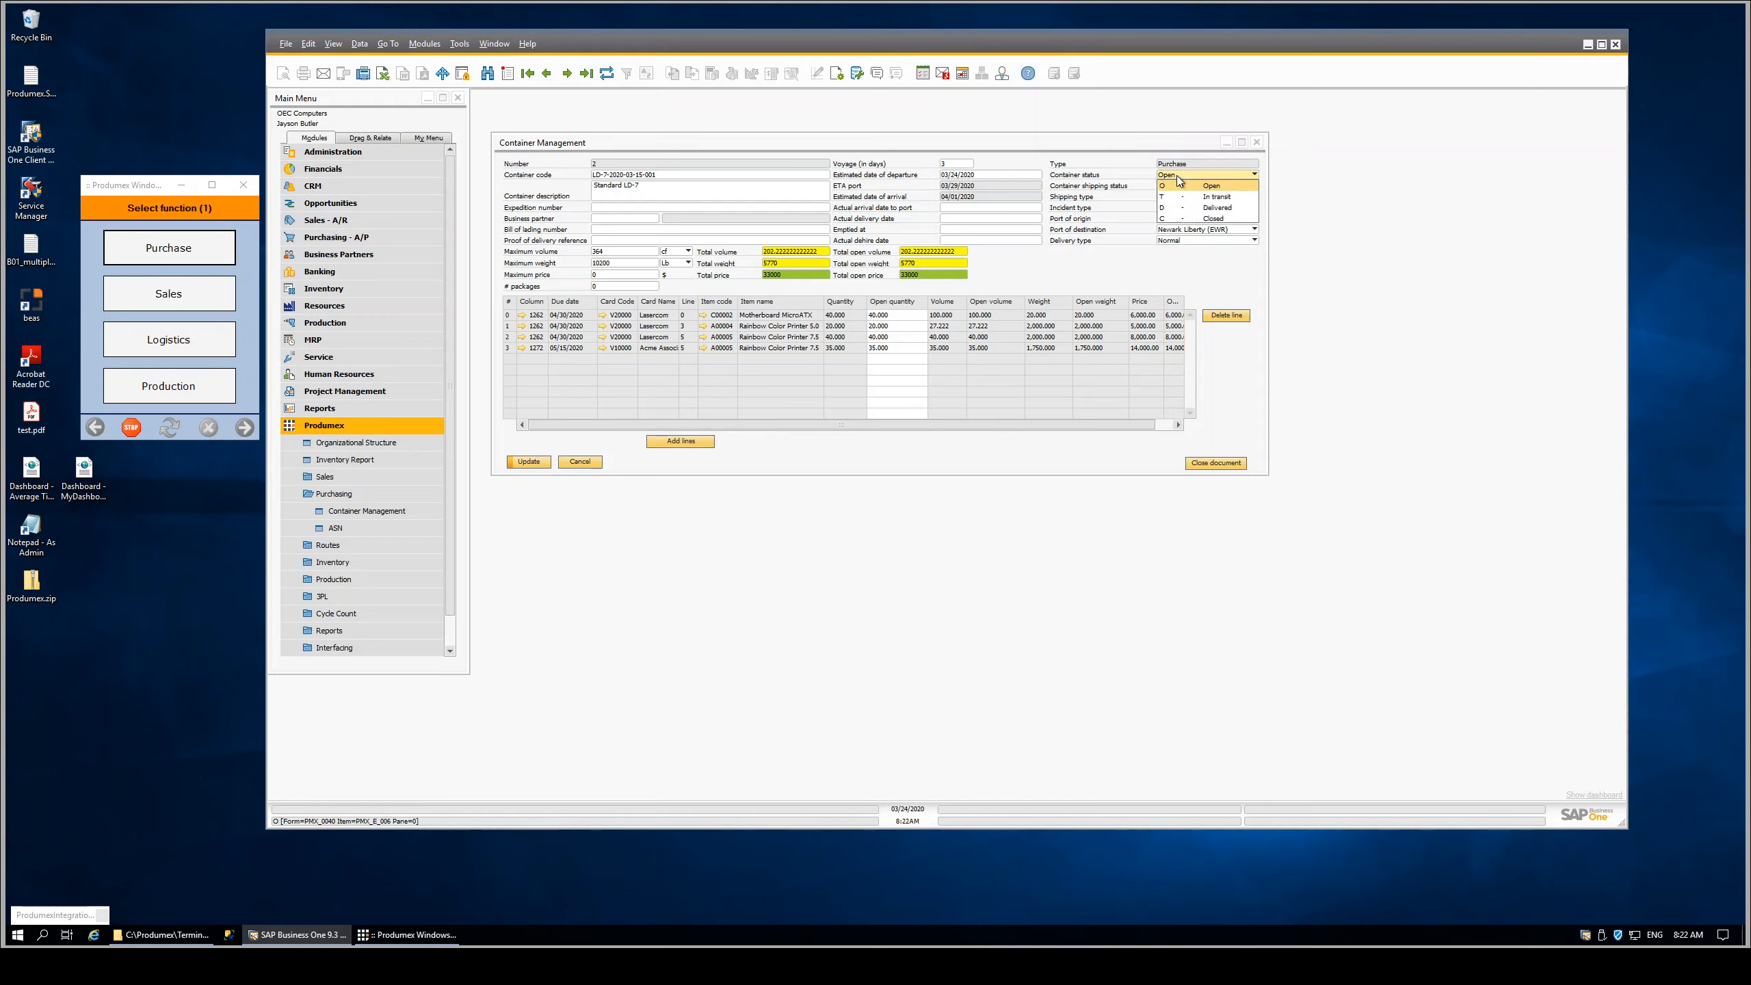
pyautogui.click(1204, 197)
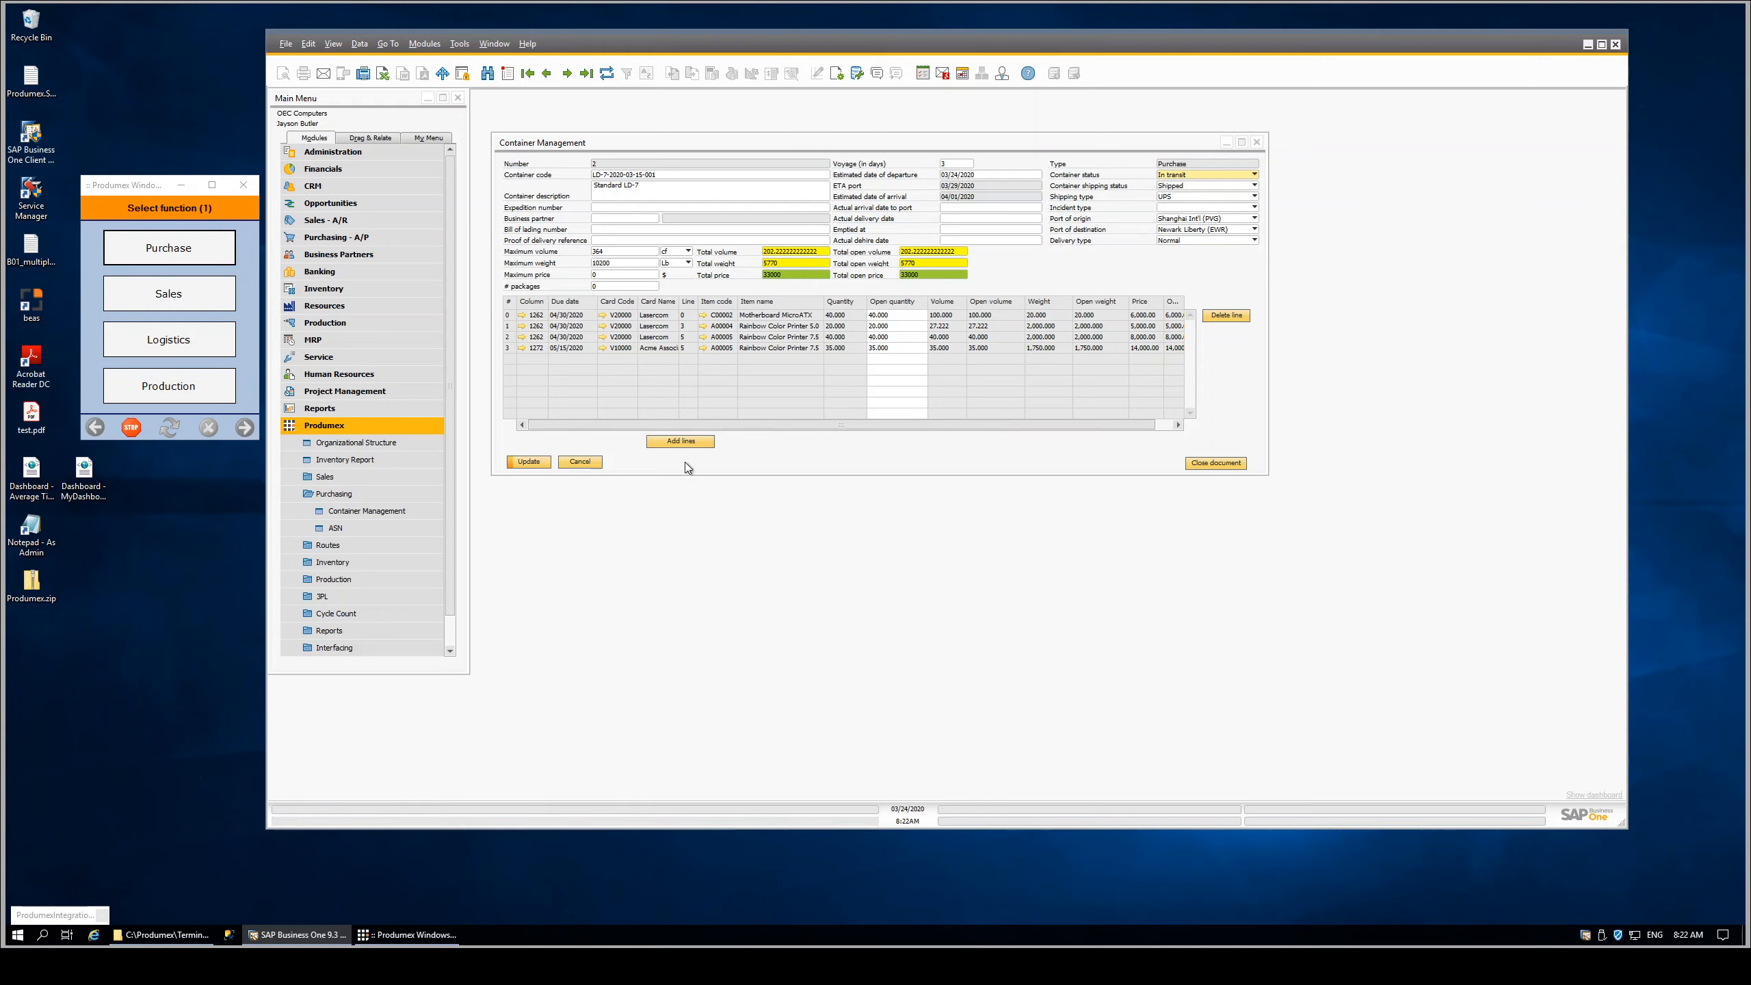
pyautogui.click(522, 462)
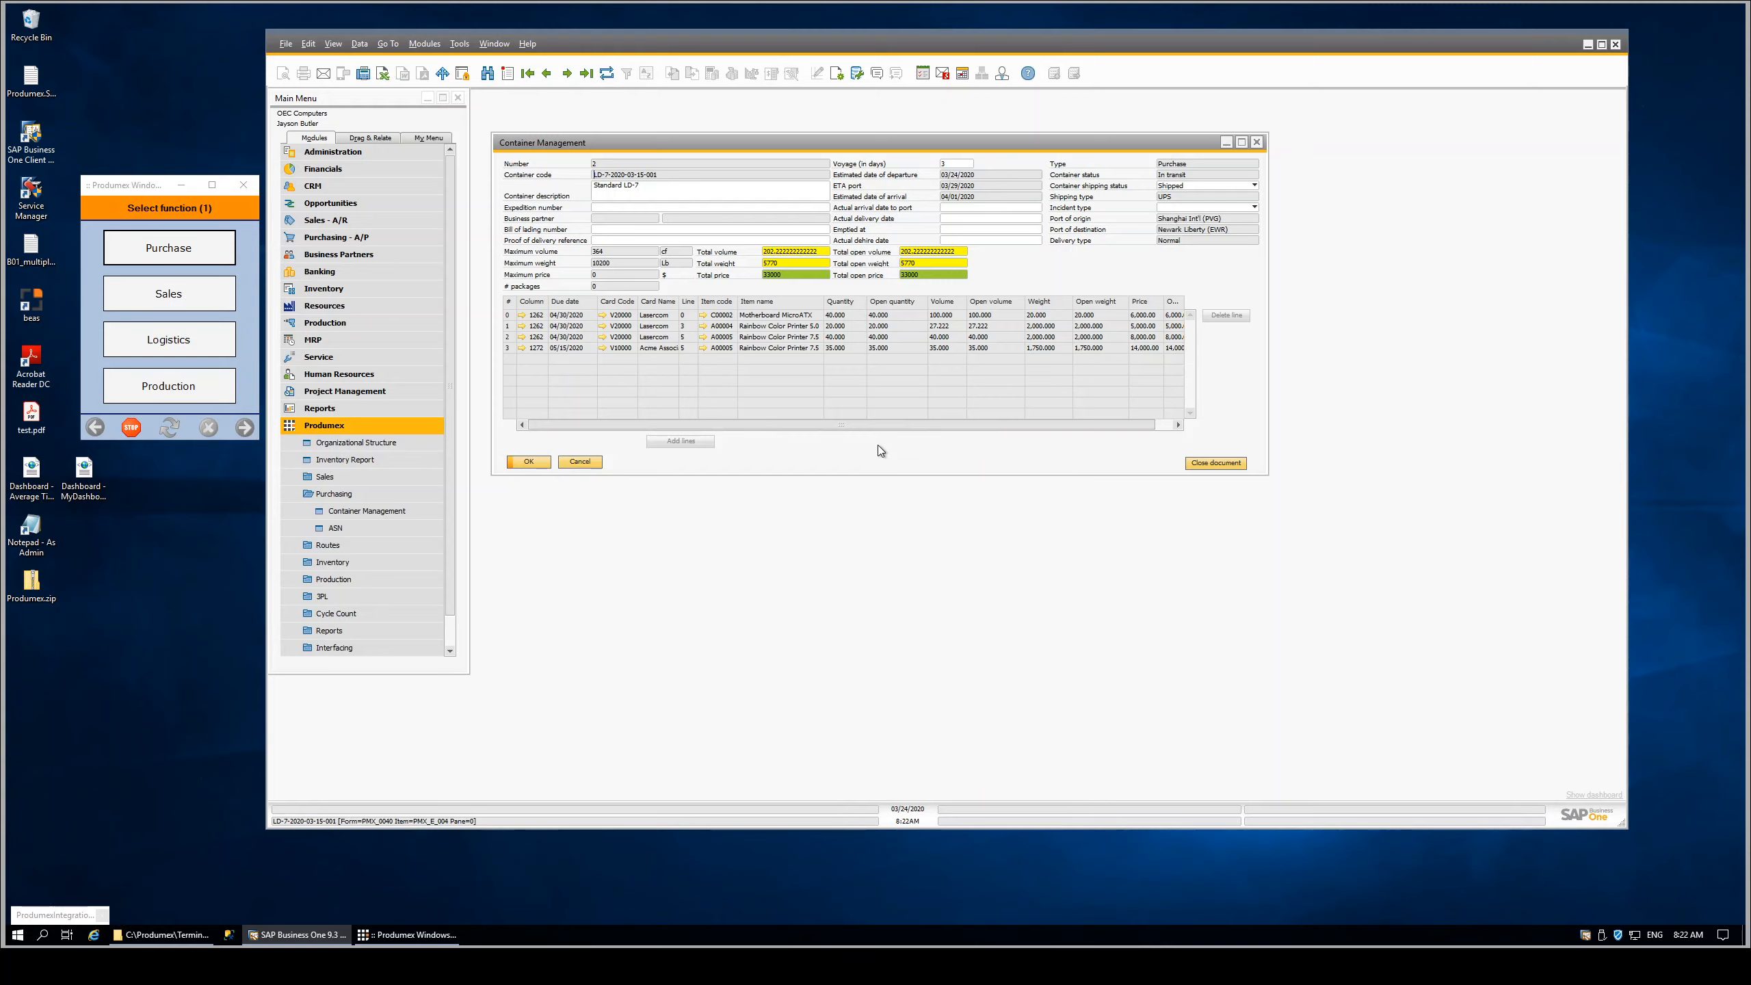
# In the Produmex Windows client, start a purchase reception at D-W01-01, Dock 01, filtered by container, and choose the Standard LD-7 container
pyautogui.click(130, 186)
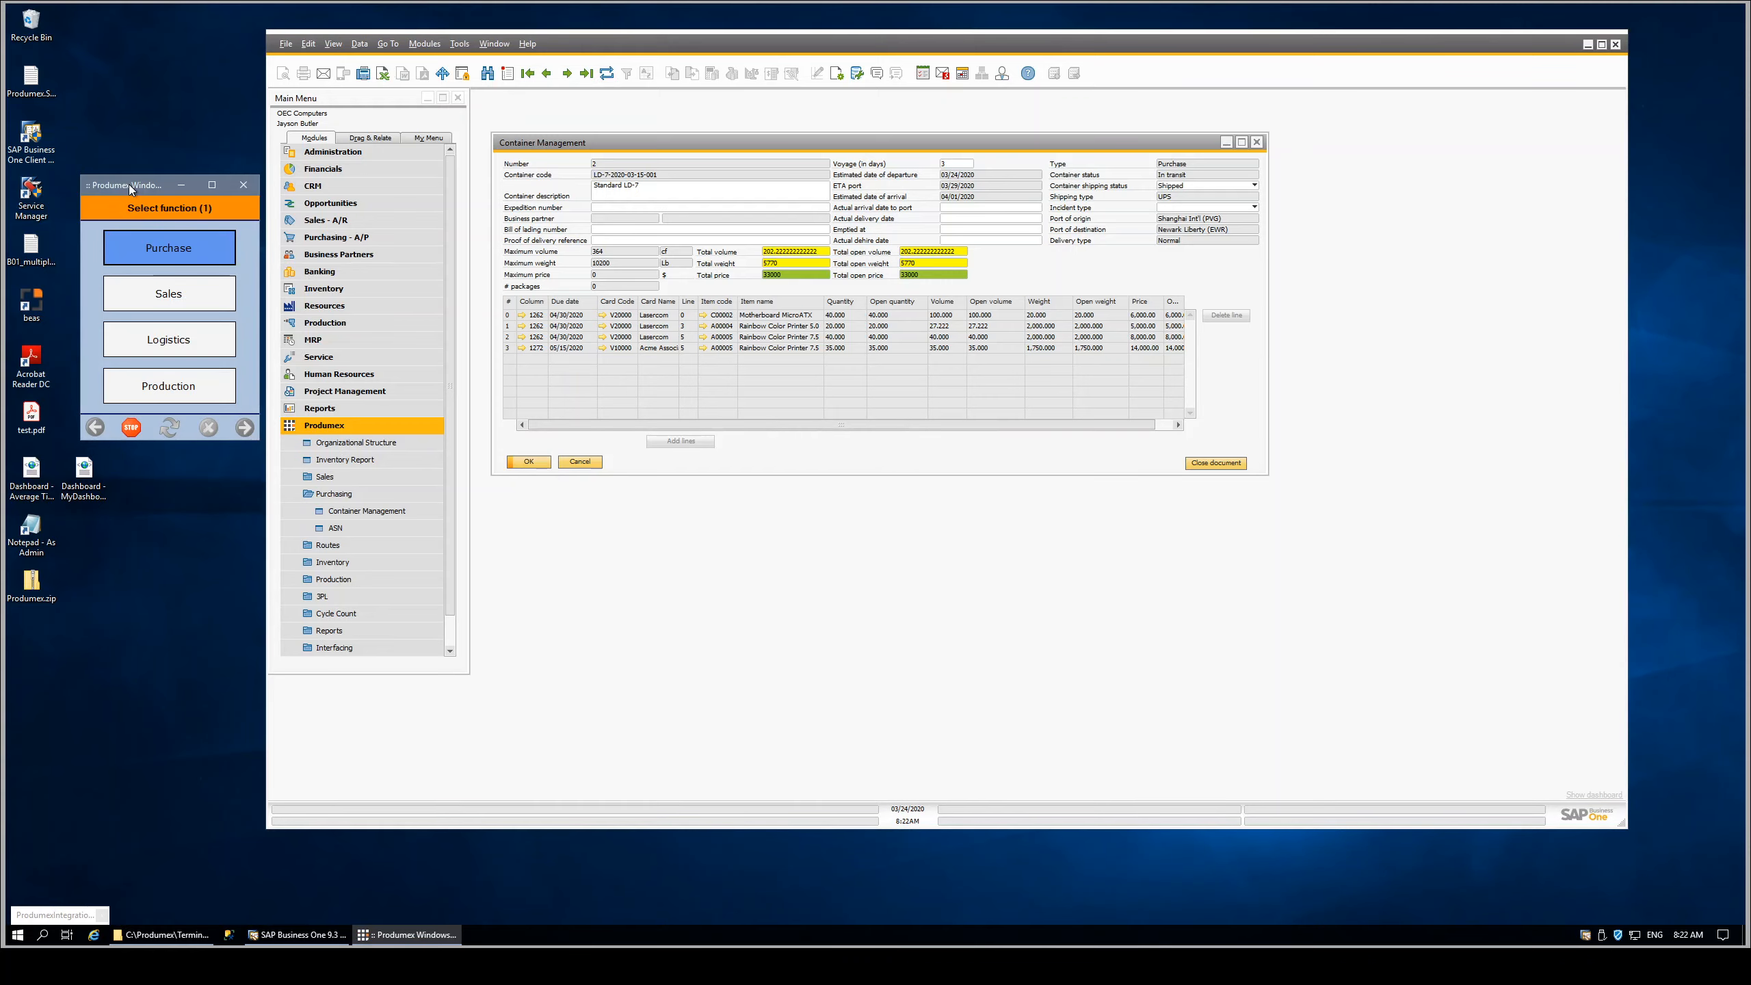
pyautogui.click(162, 252)
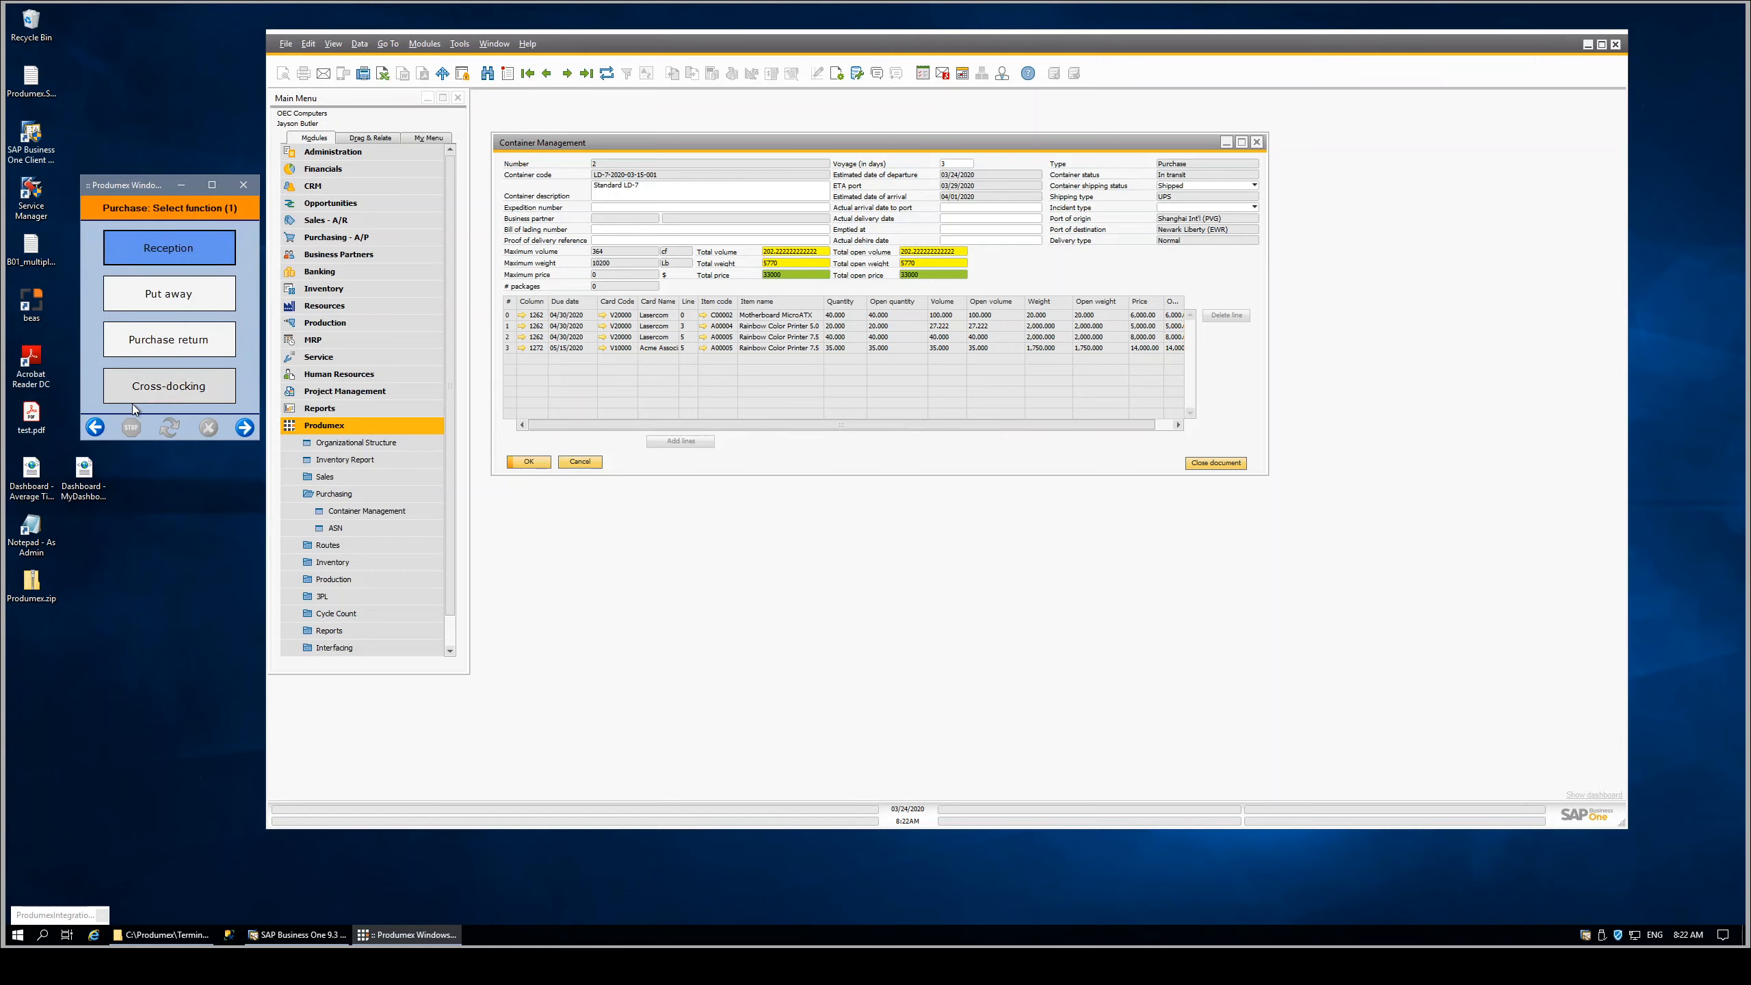
pyautogui.click(182, 247)
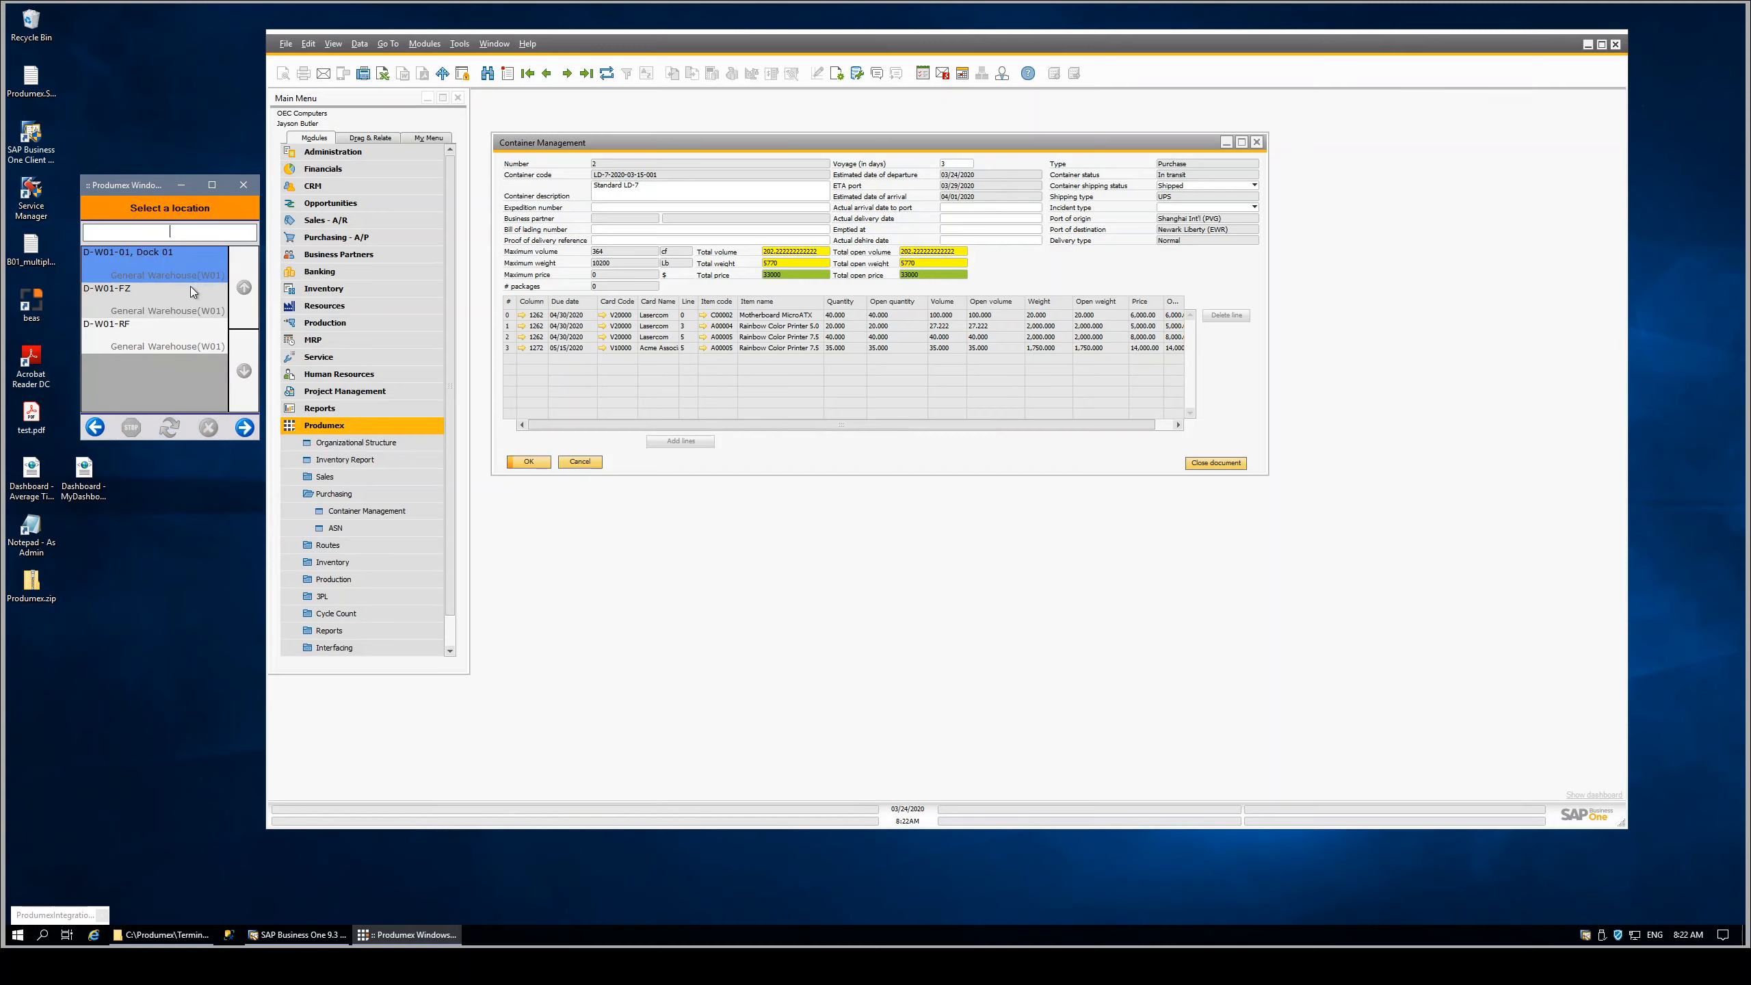
pyautogui.click(244, 428)
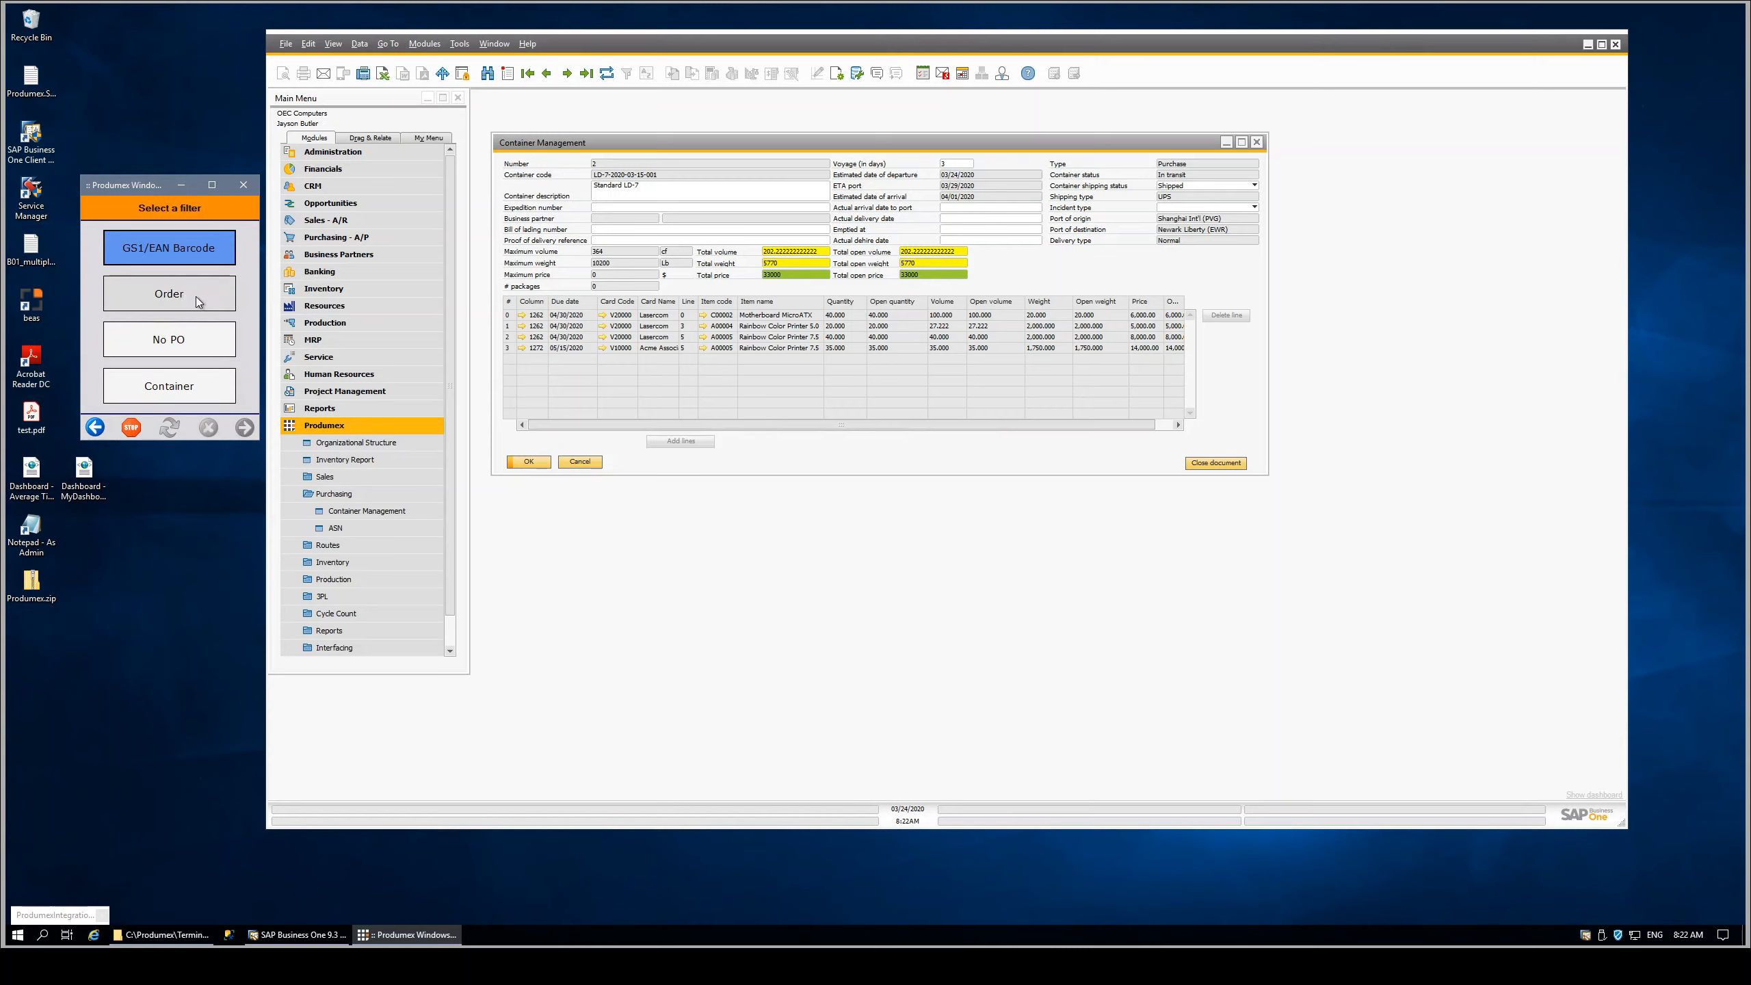
pyautogui.click(211, 396)
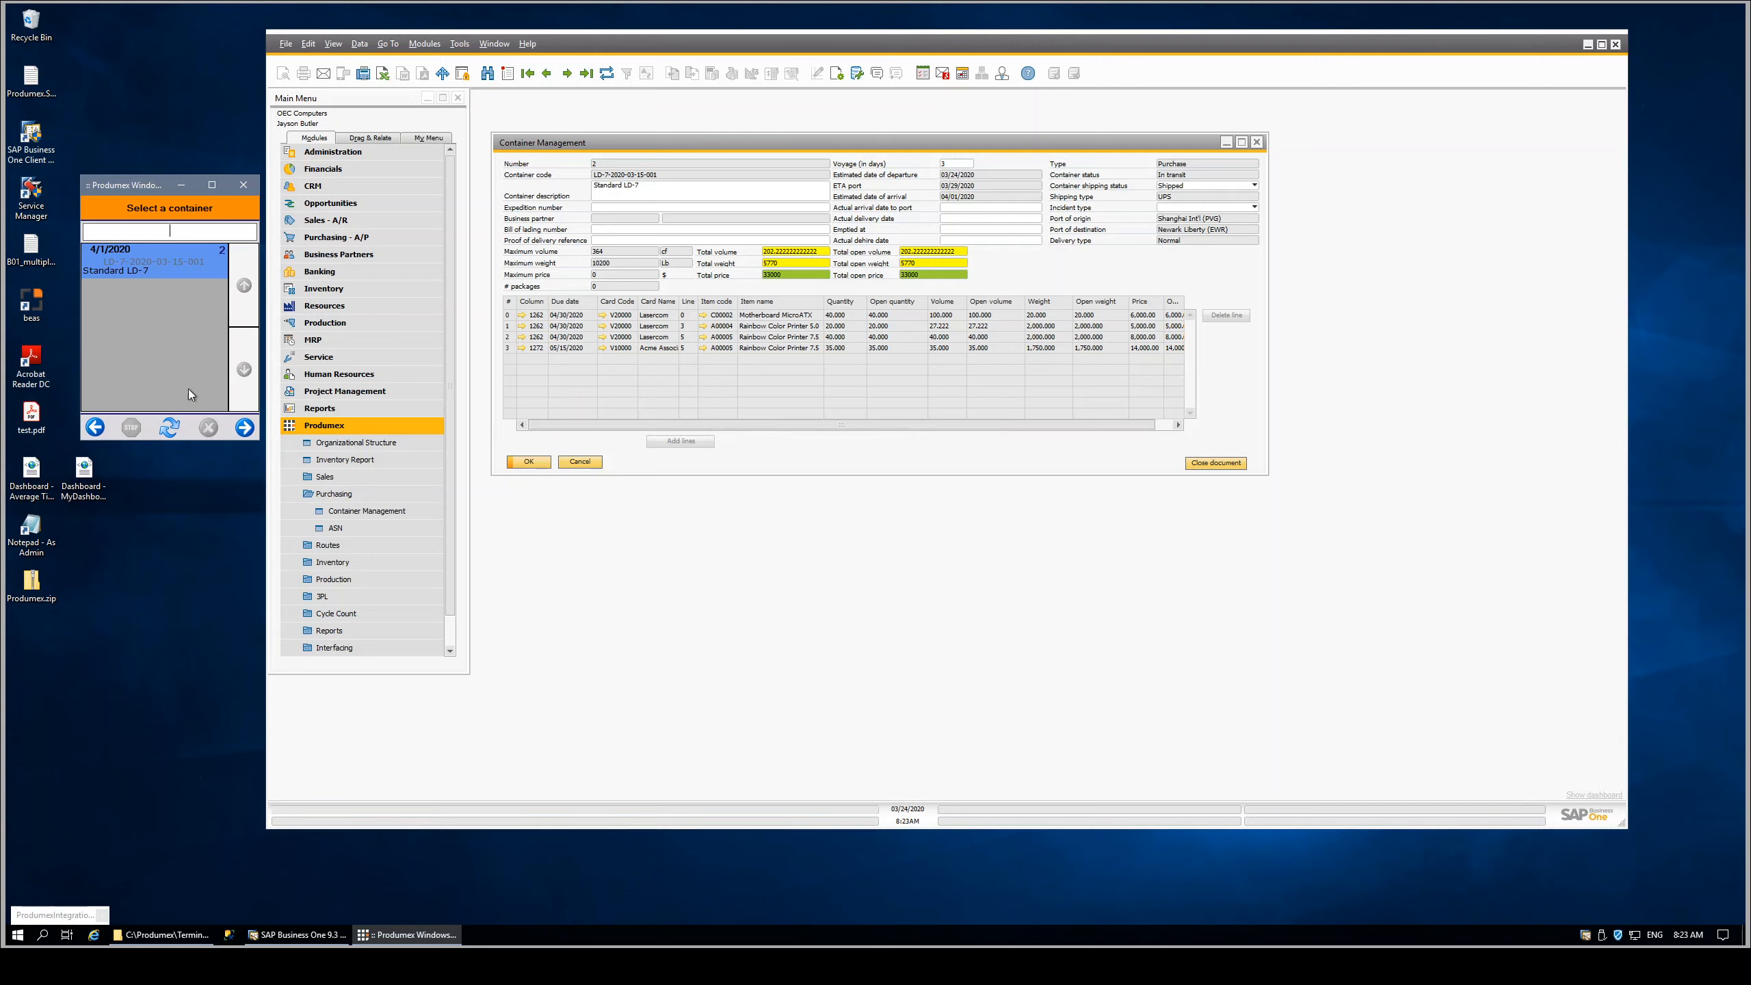
pyautogui.click(248, 429)
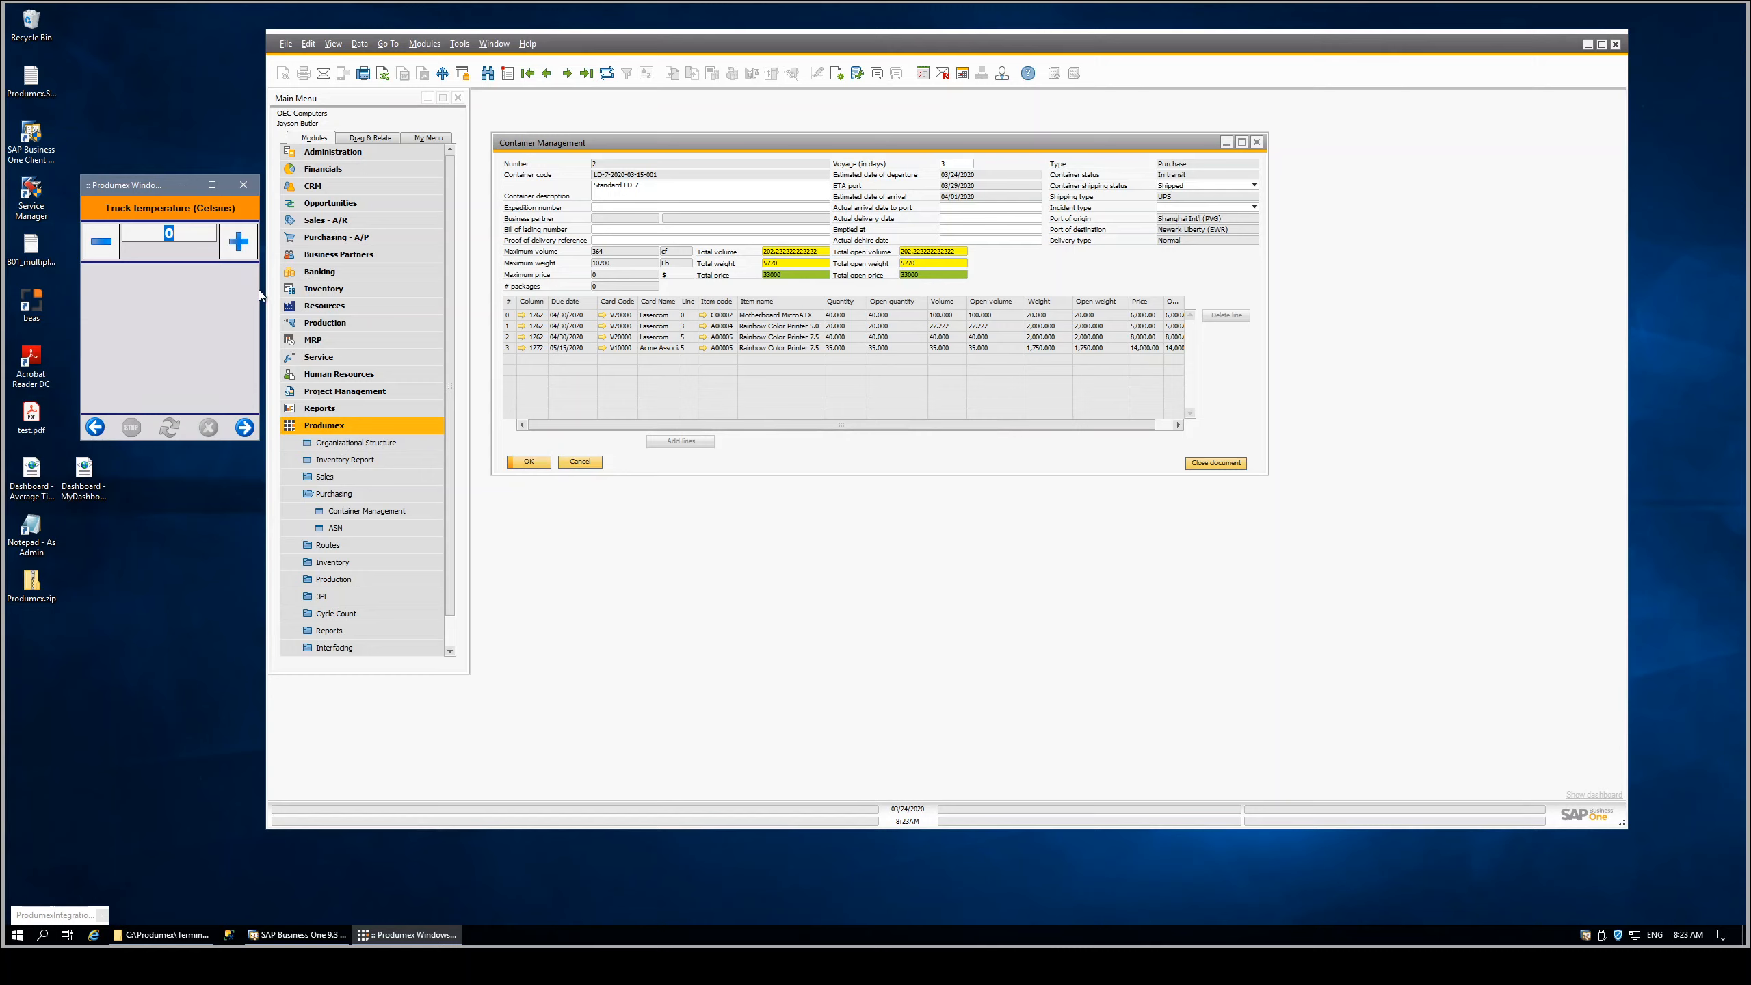
# Enter a truck temperature of 15 Celsius and record the condition of goods as Intact
pyautogui.write('15')
pyautogui.click(245, 428)
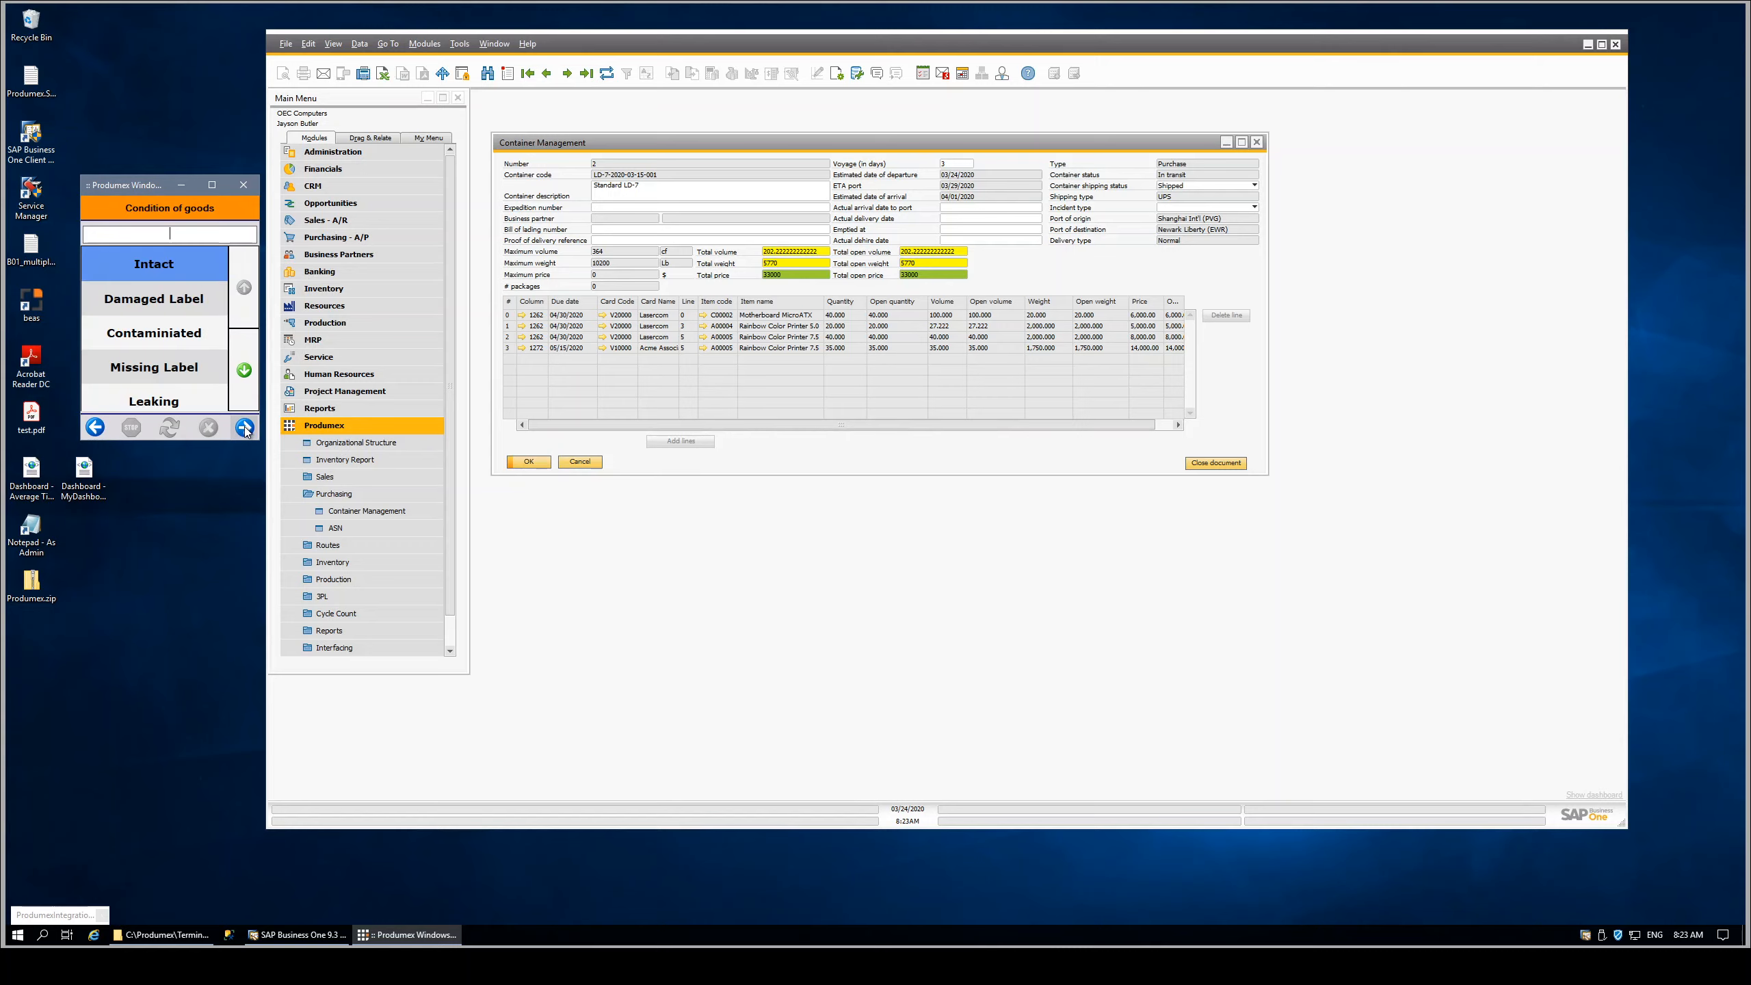
pyautogui.click(245, 427)
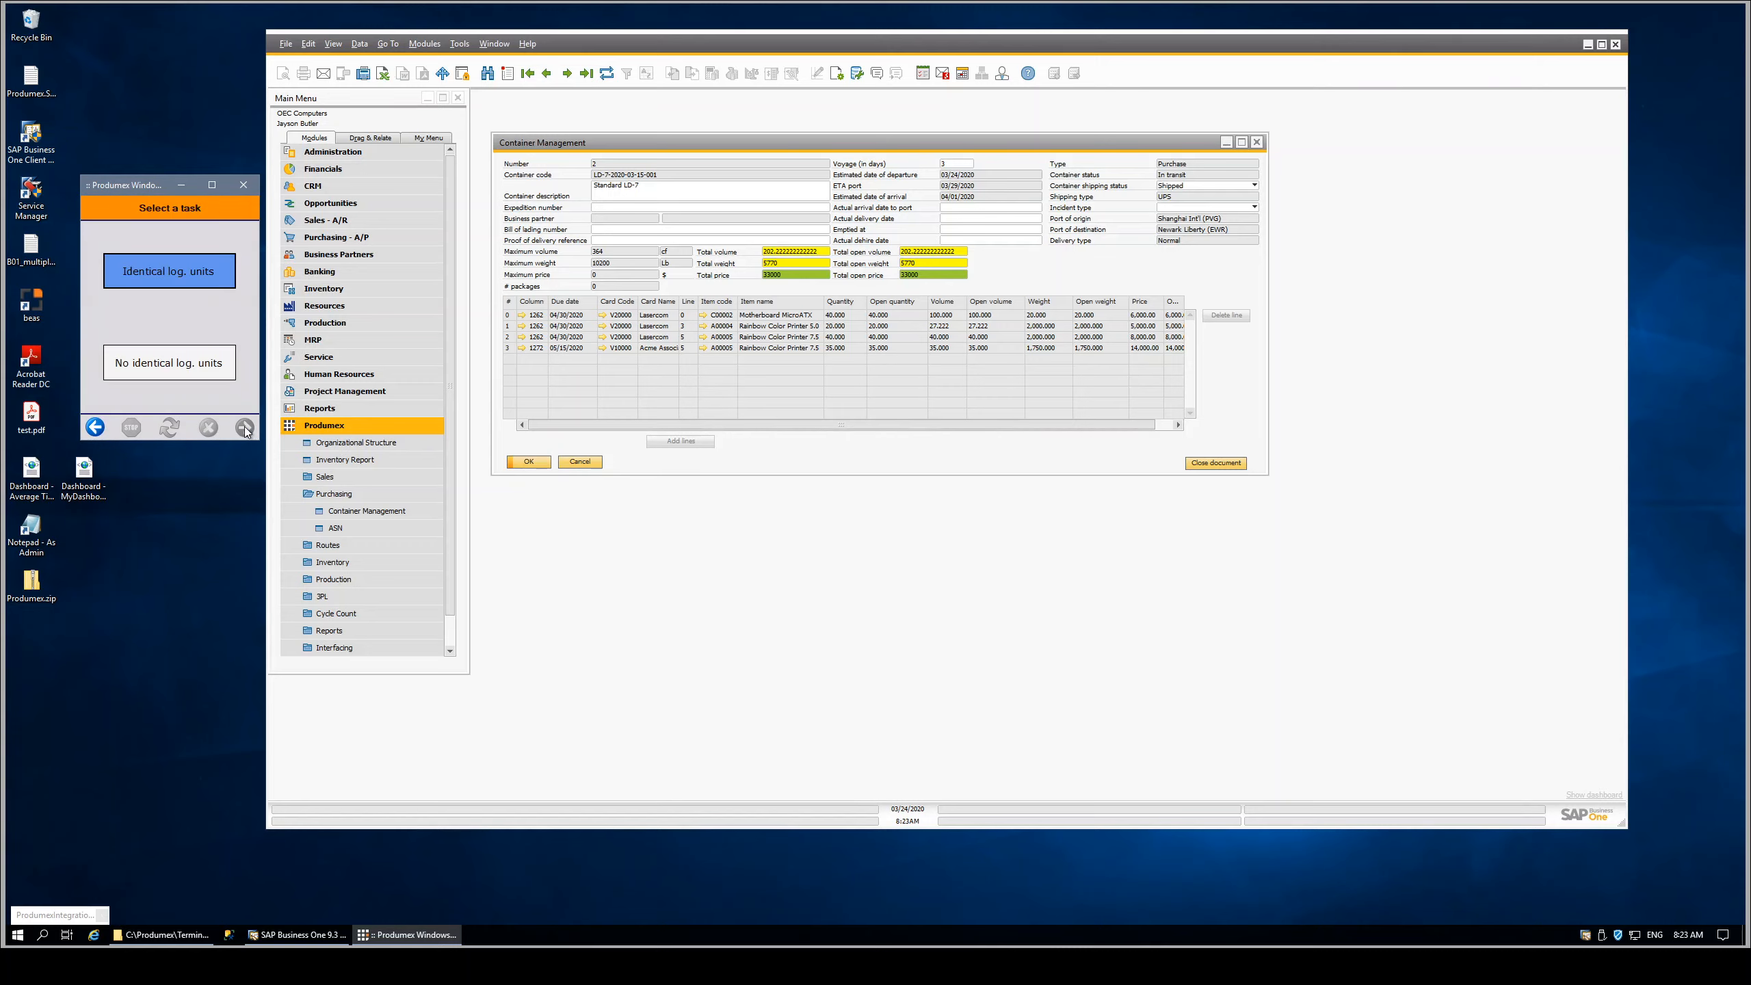
# Receive non-identical logistic units without a label, select product A00004 - Rainbow Color Printer 5.0, and proceed to its quantity entry
pyautogui.click(201, 369)
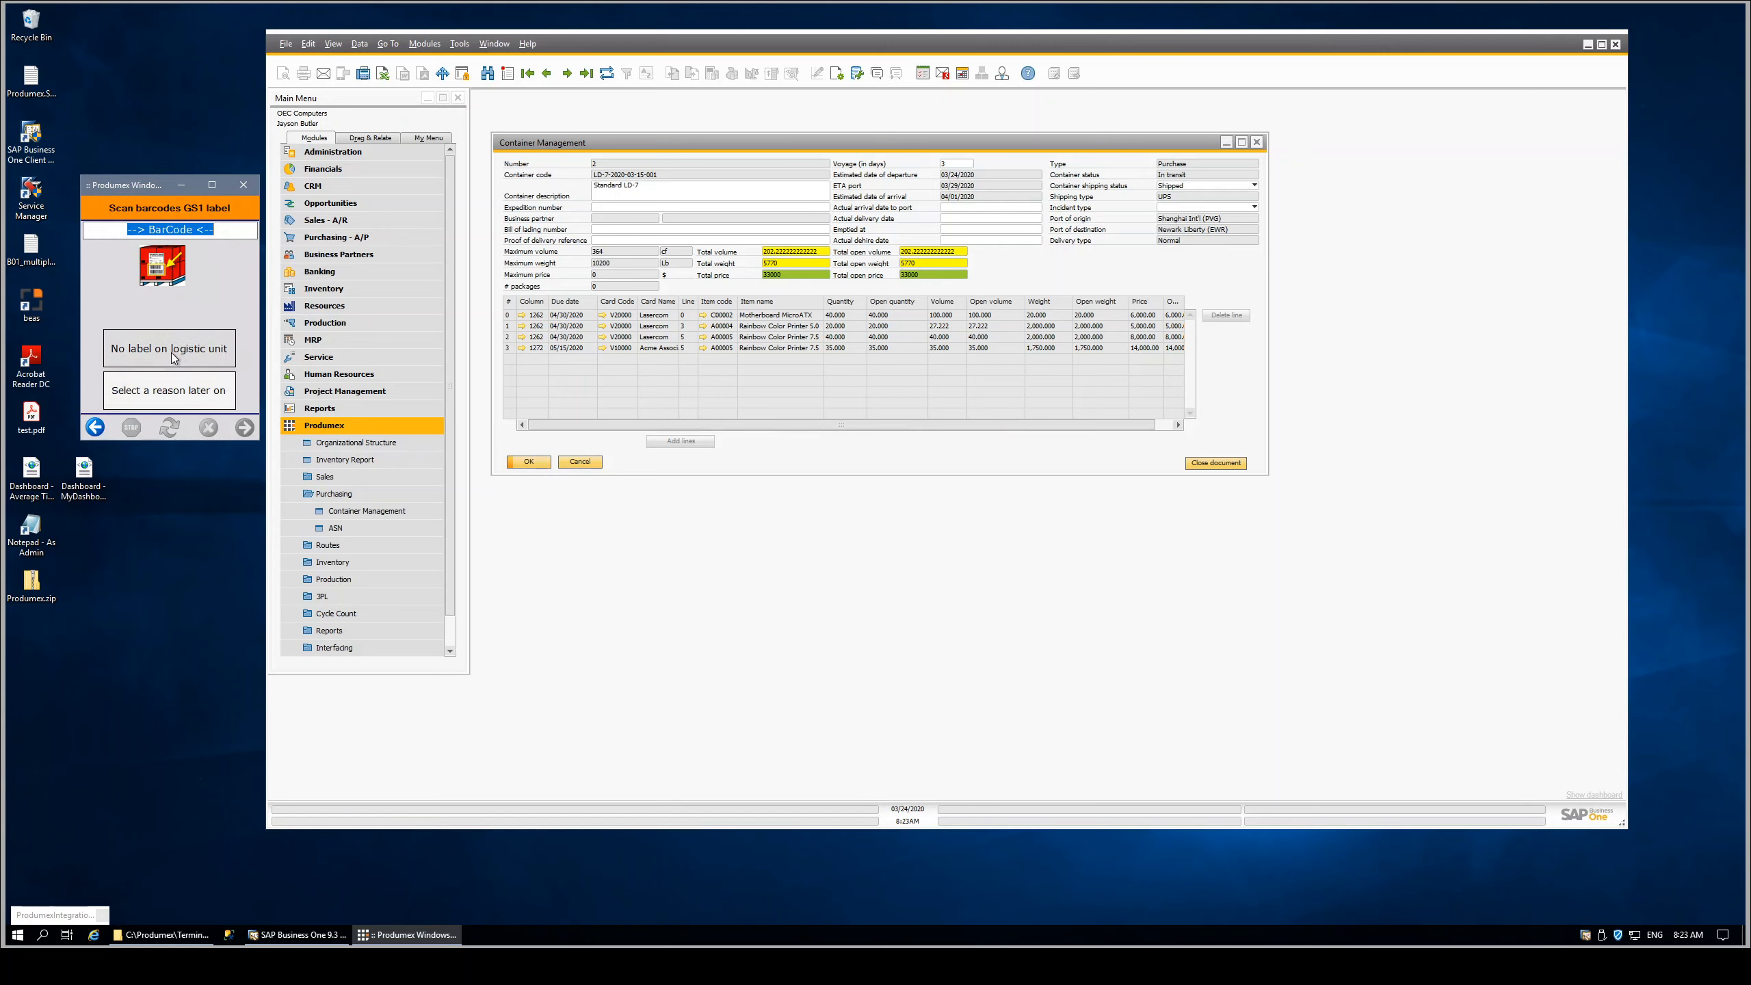
pyautogui.click(172, 357)
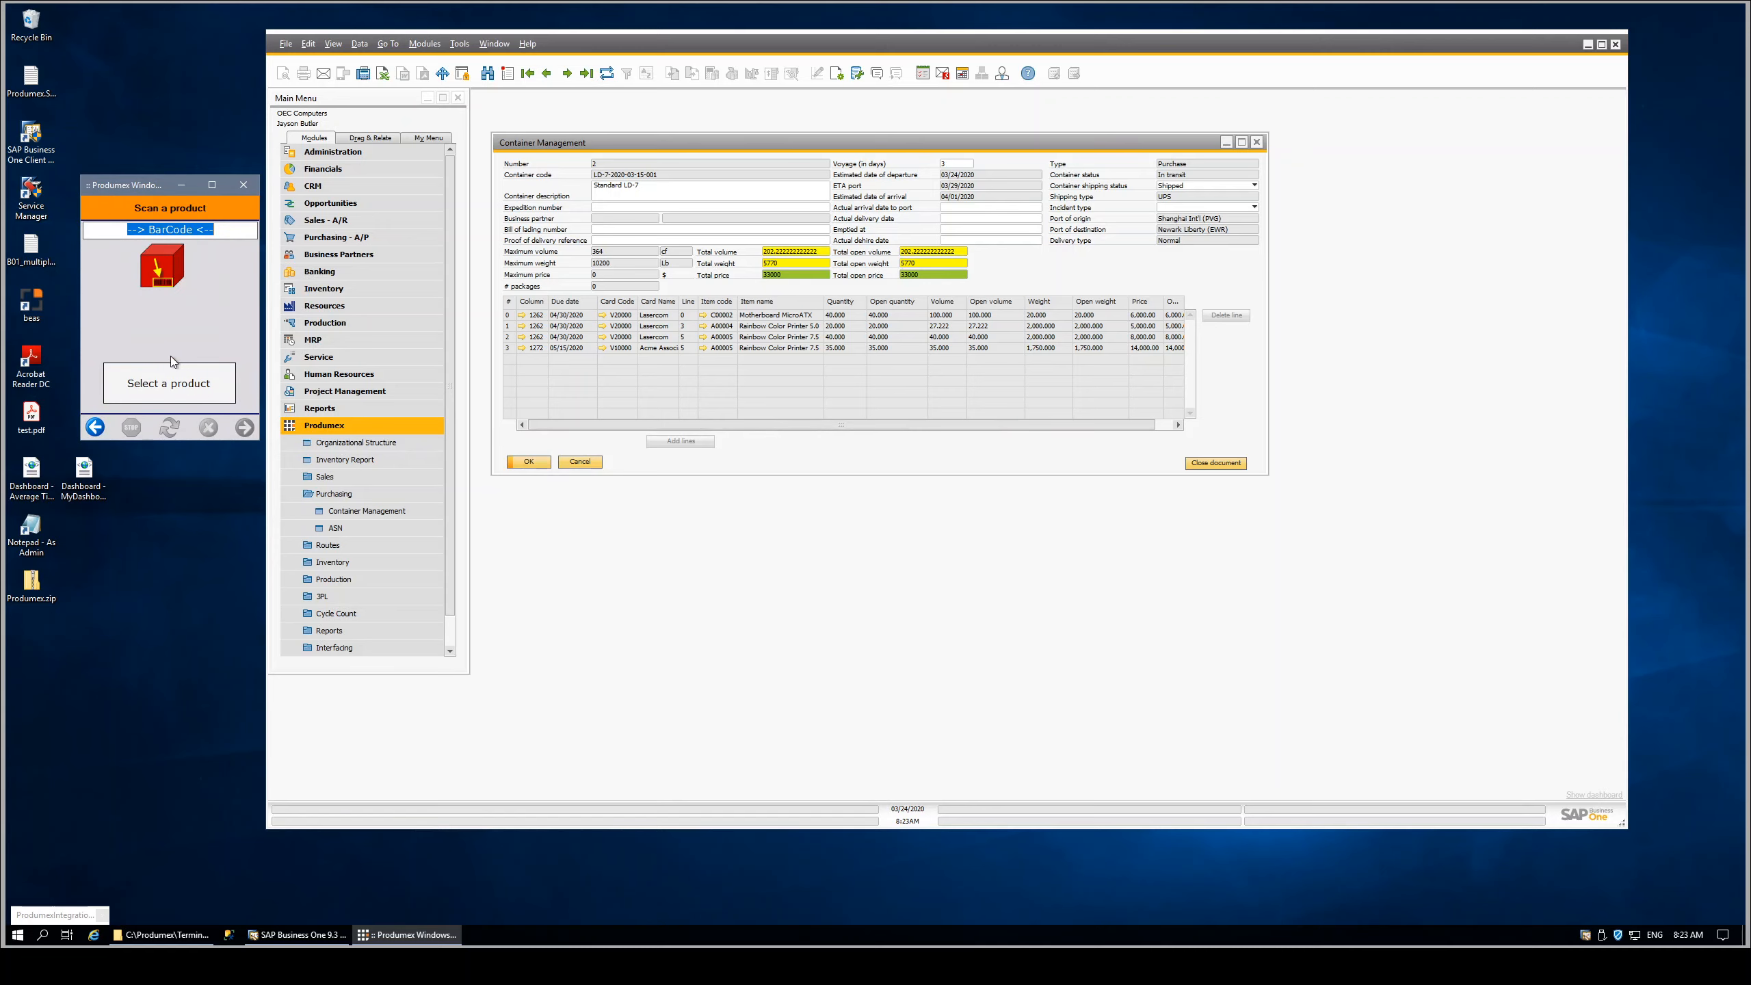
pyautogui.click(170, 392)
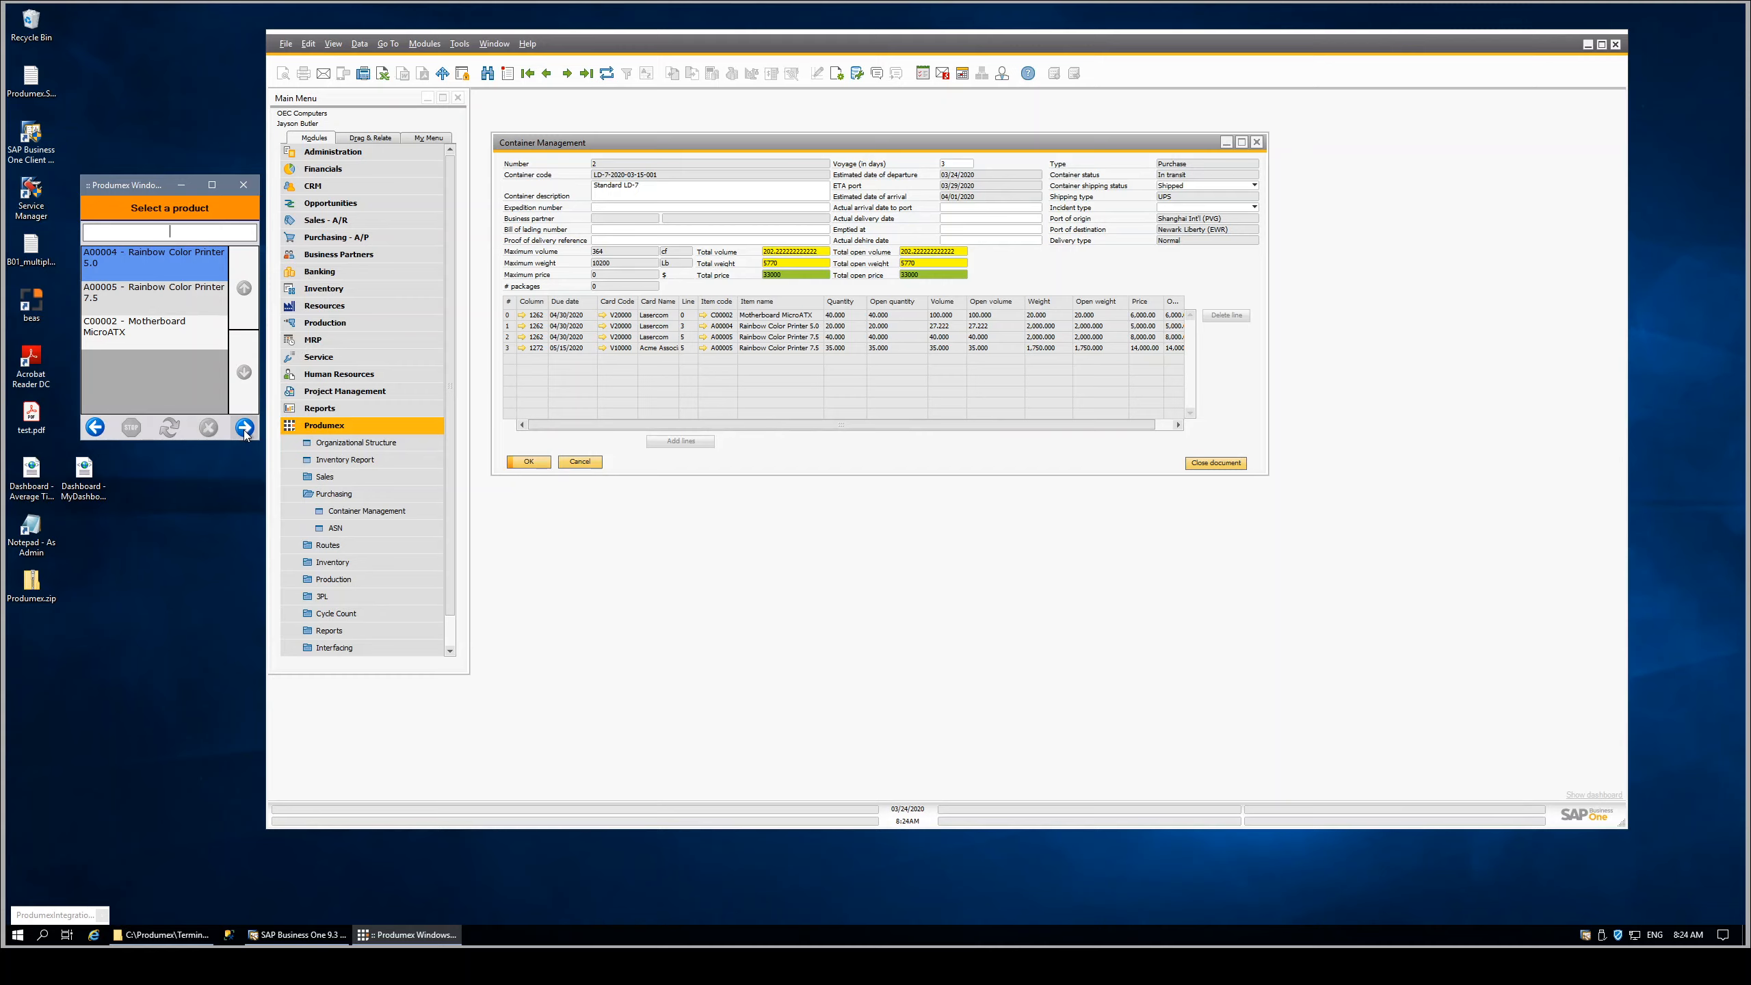
pyautogui.click(245, 428)
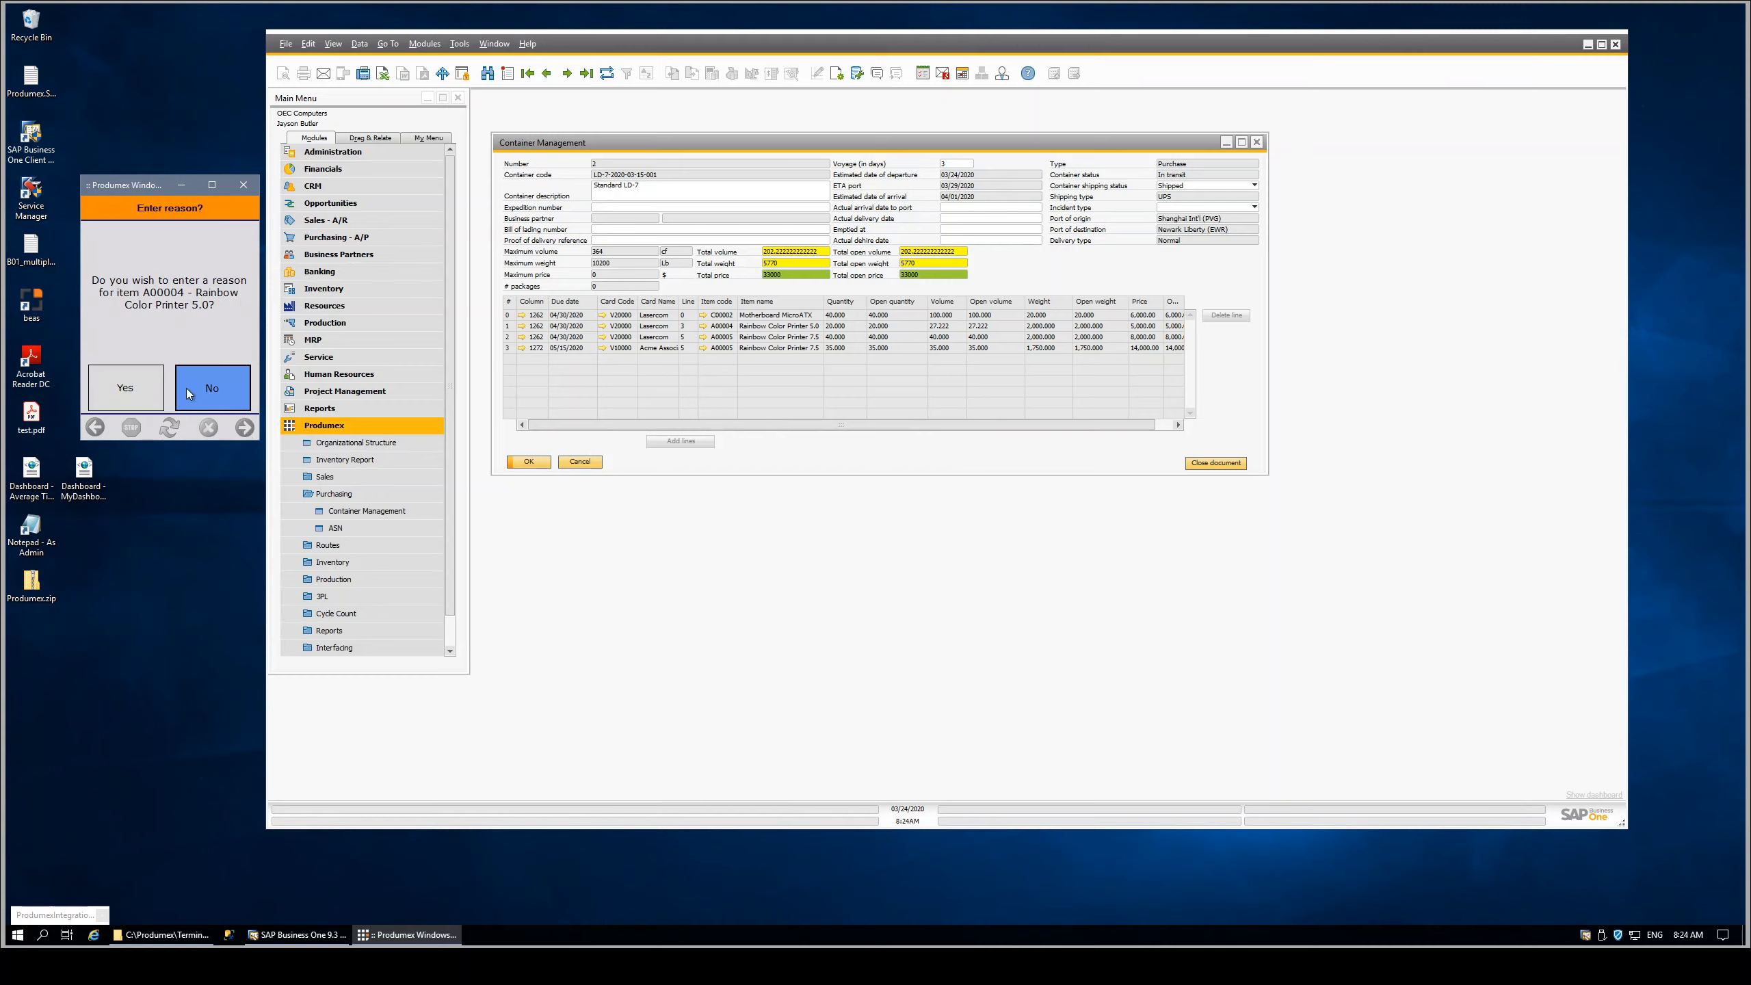
pyautogui.click(134, 389)
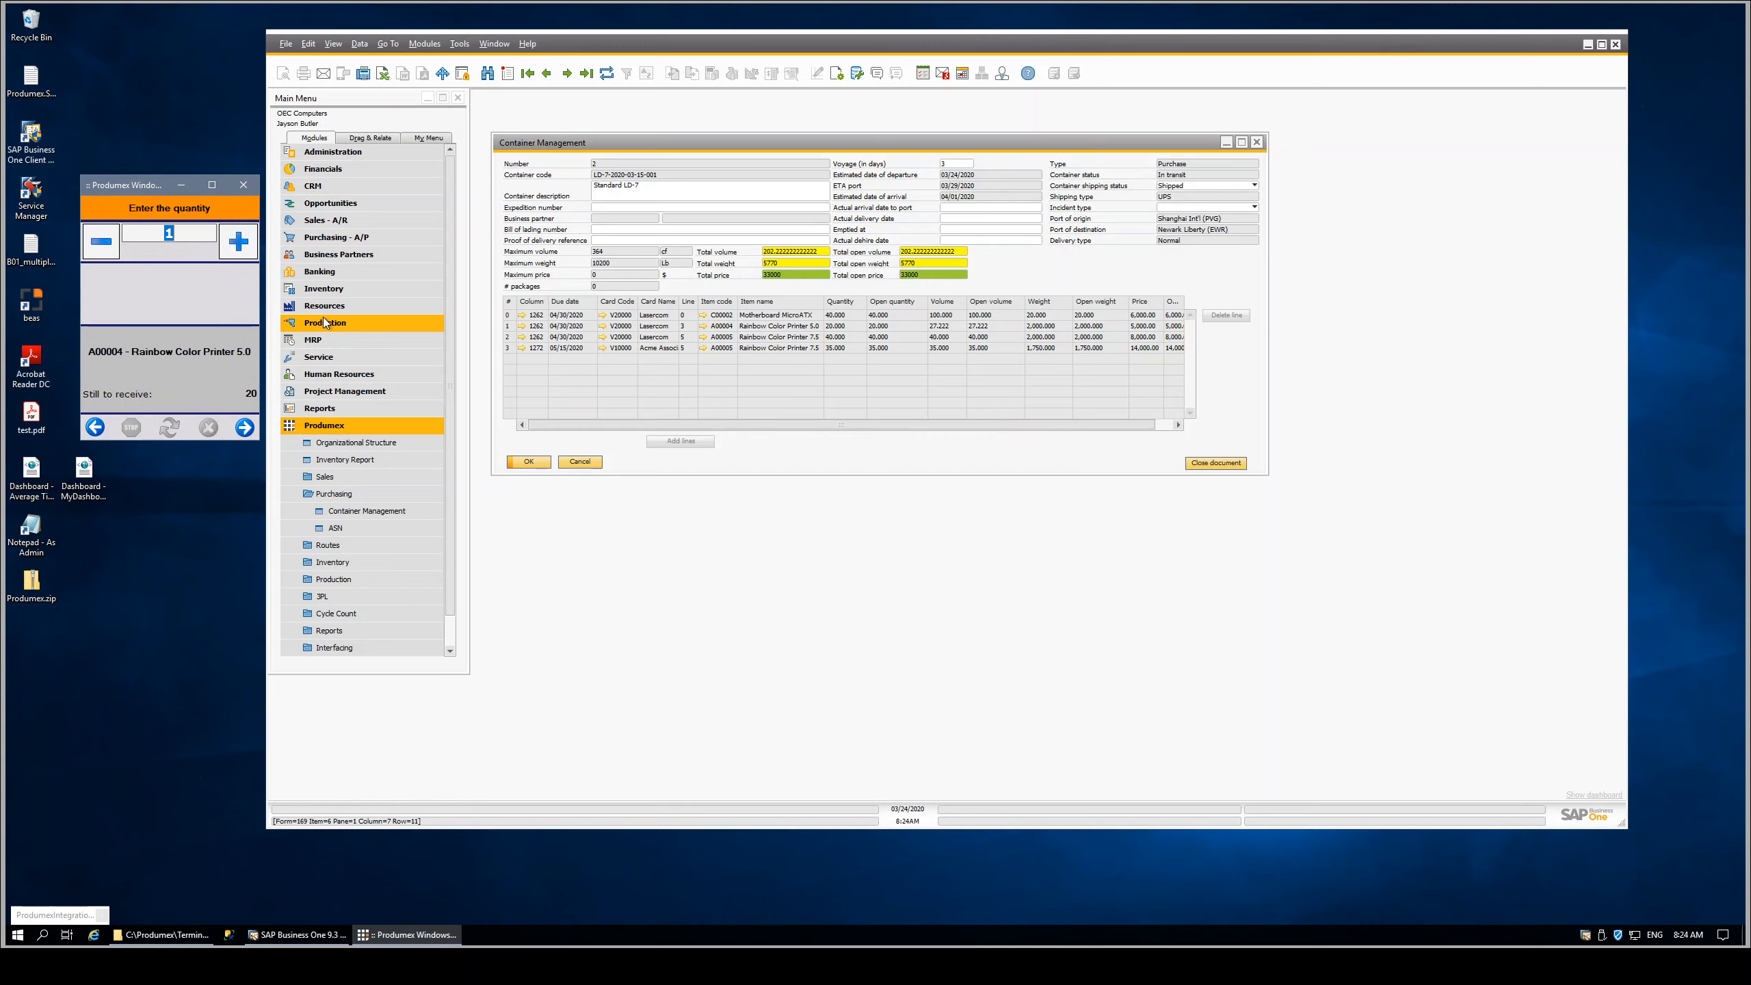
# Receive a quantity of 20 for the Rainbow Color Printer 5.0 and indicate that the logistic unit holds other products
pyautogui.write('20')
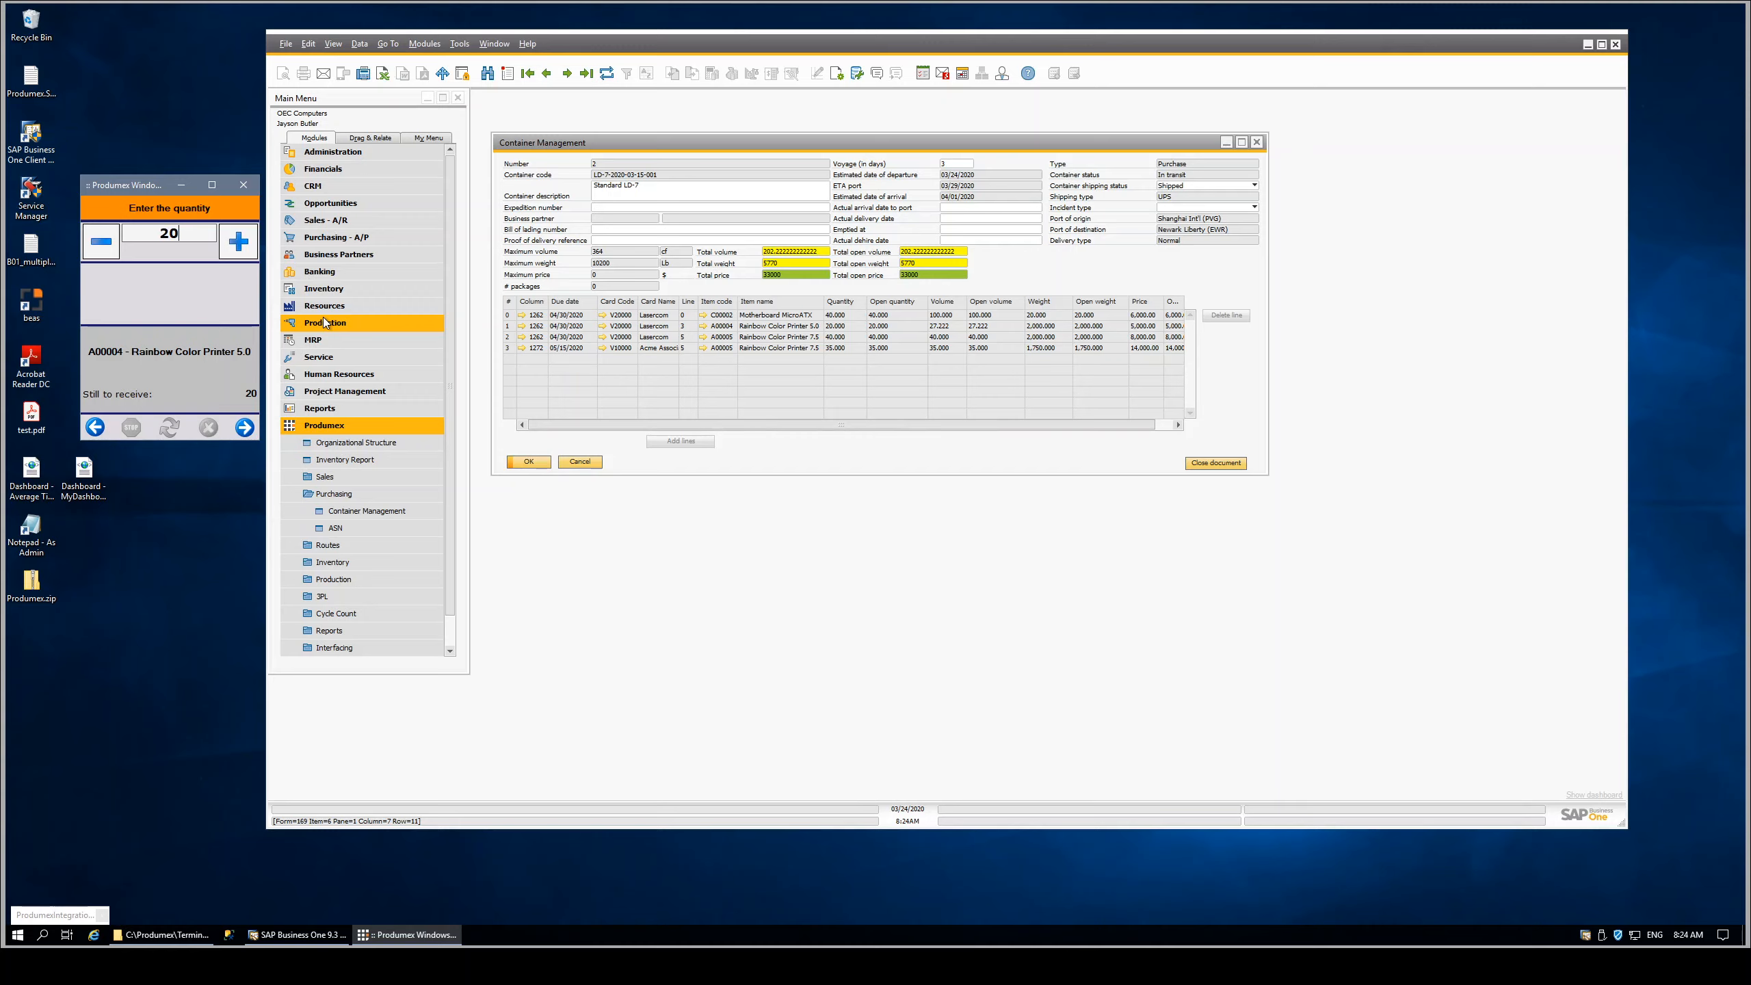
pyautogui.click(248, 428)
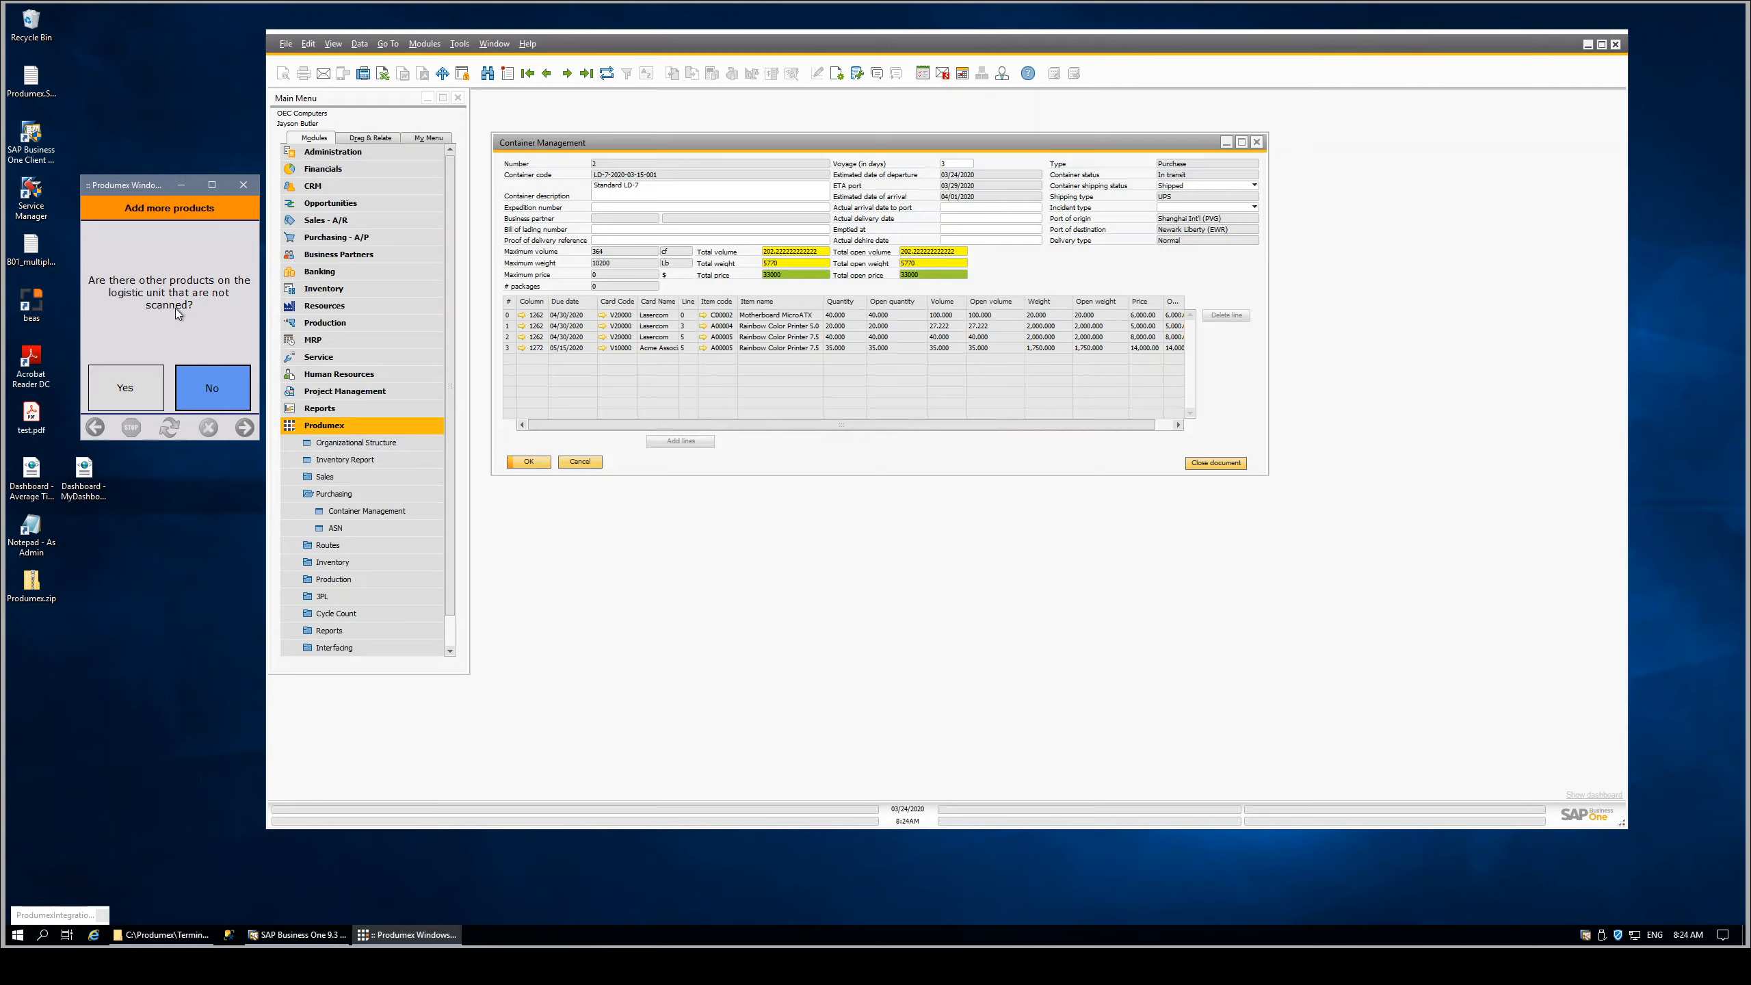
pyautogui.click(155, 383)
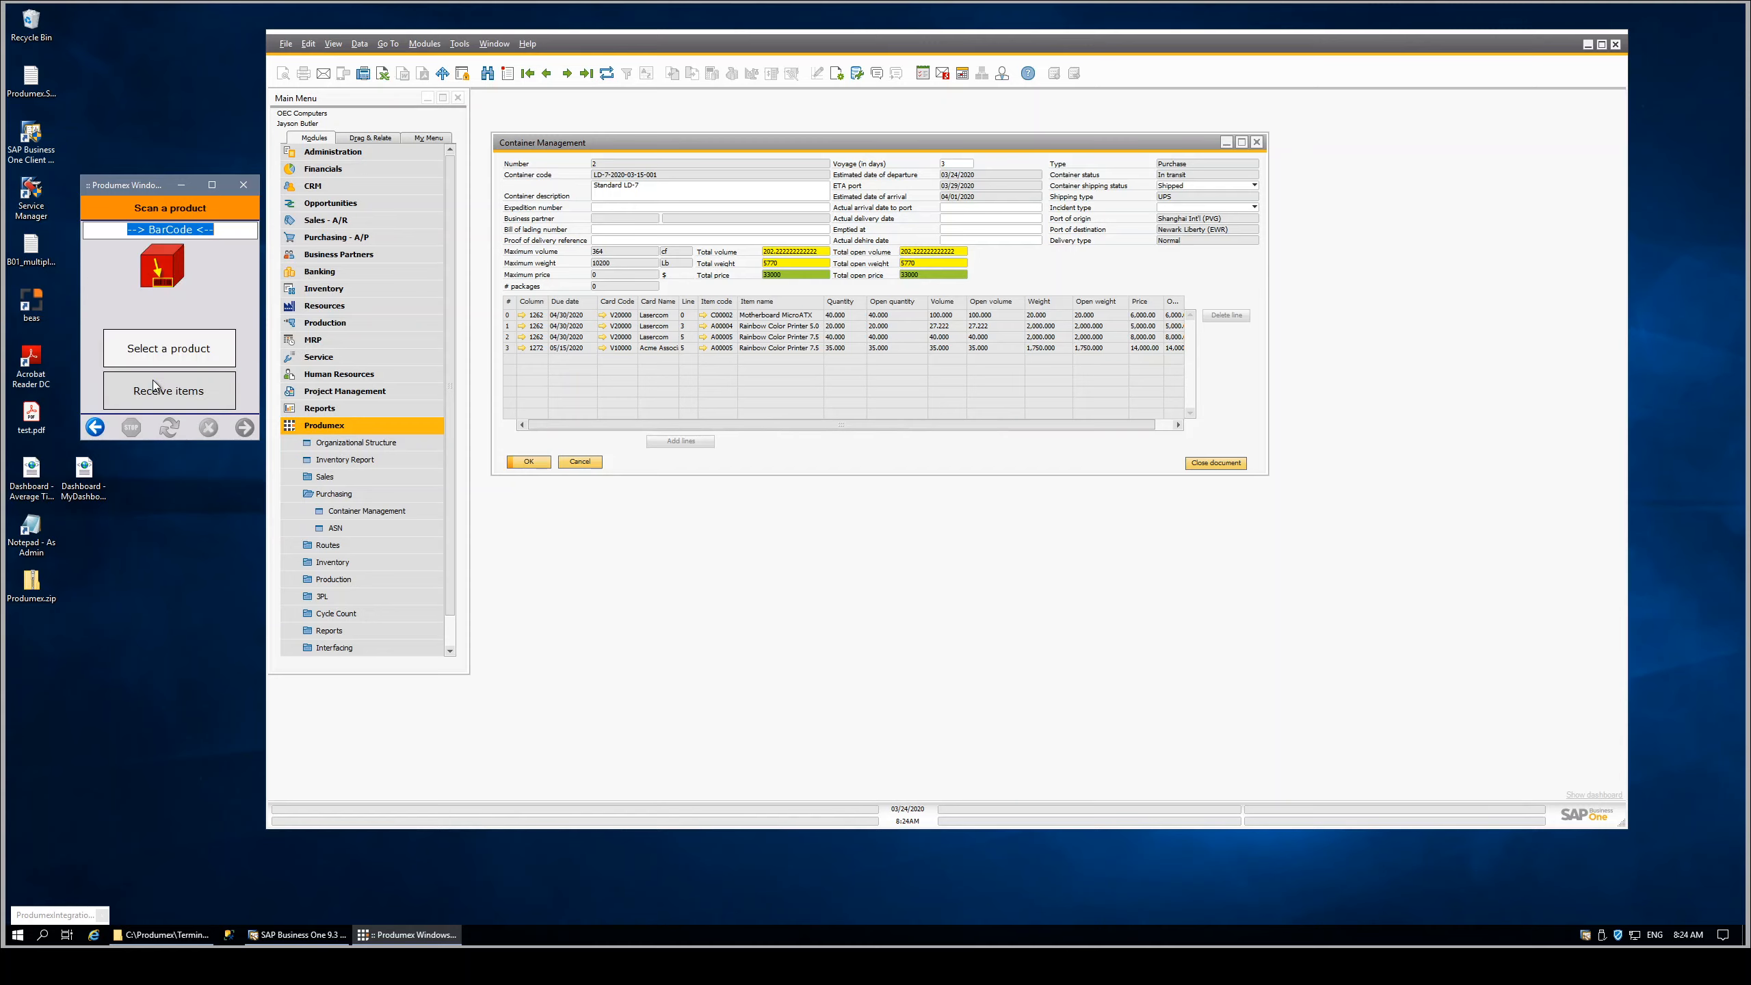
# Select product A00005 - Rainbow Color Printer 7.5, decline entering a reason, and receive a quantity of 75
pyautogui.click(161, 349)
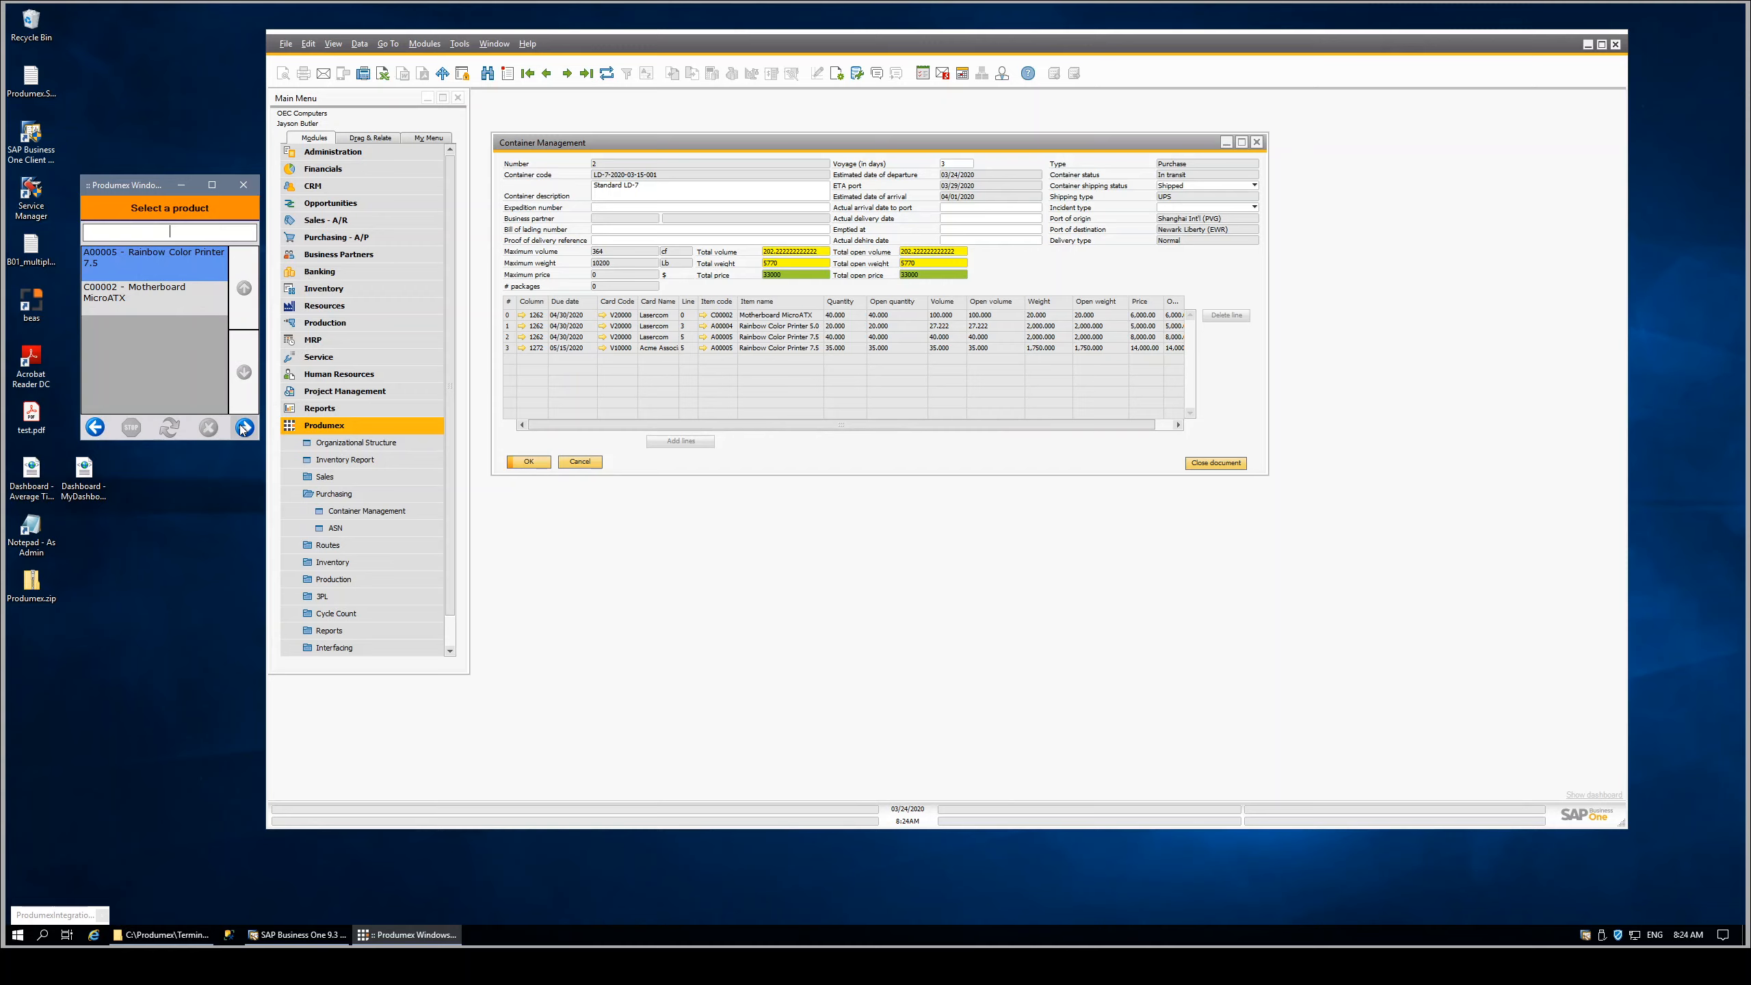
pyautogui.click(244, 426)
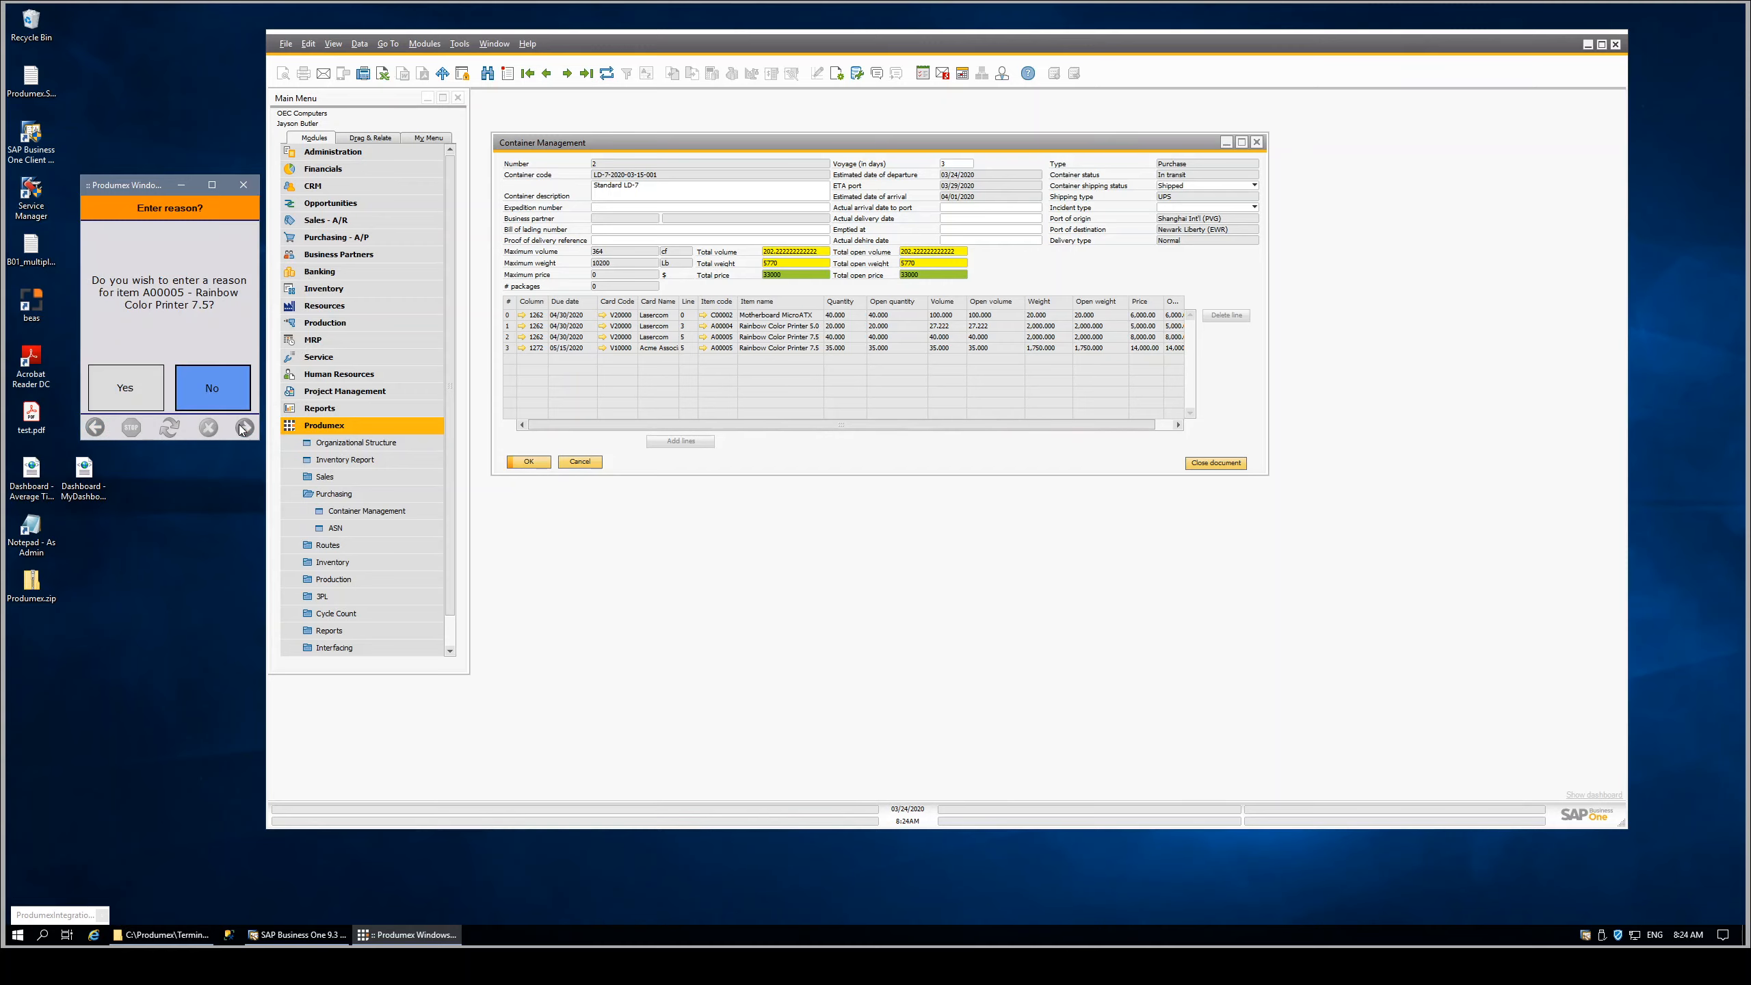
pyautogui.click(192, 388)
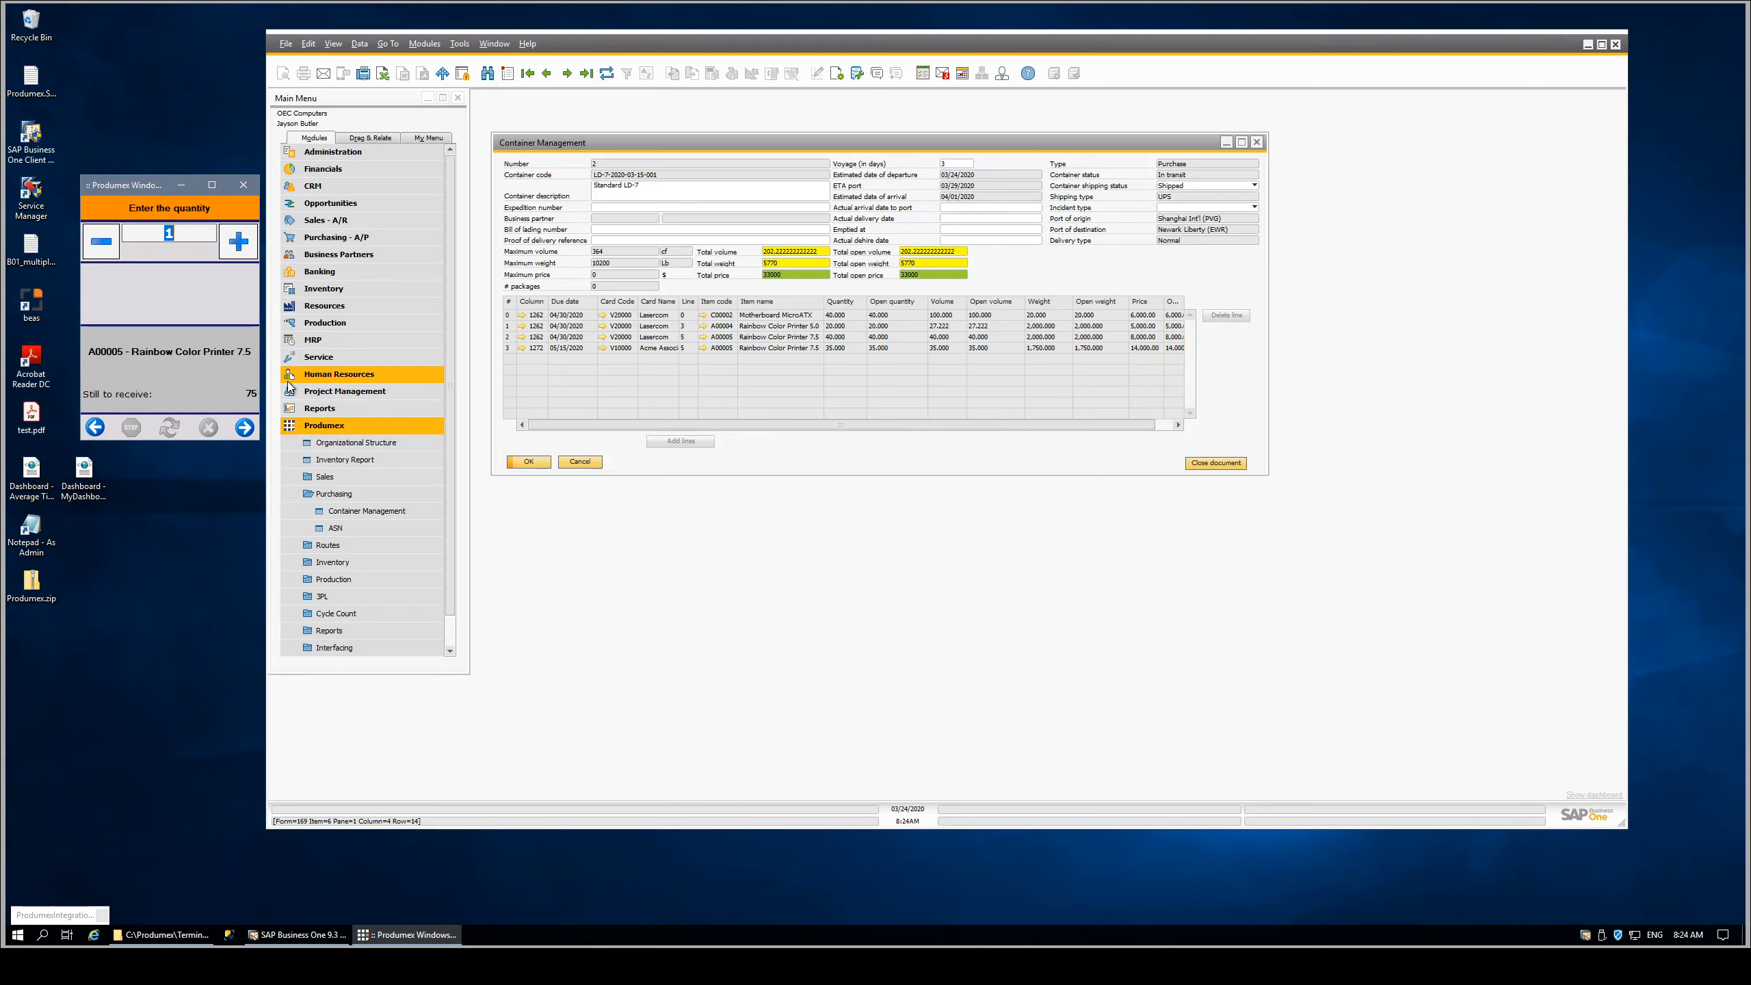
pyautogui.write('75')
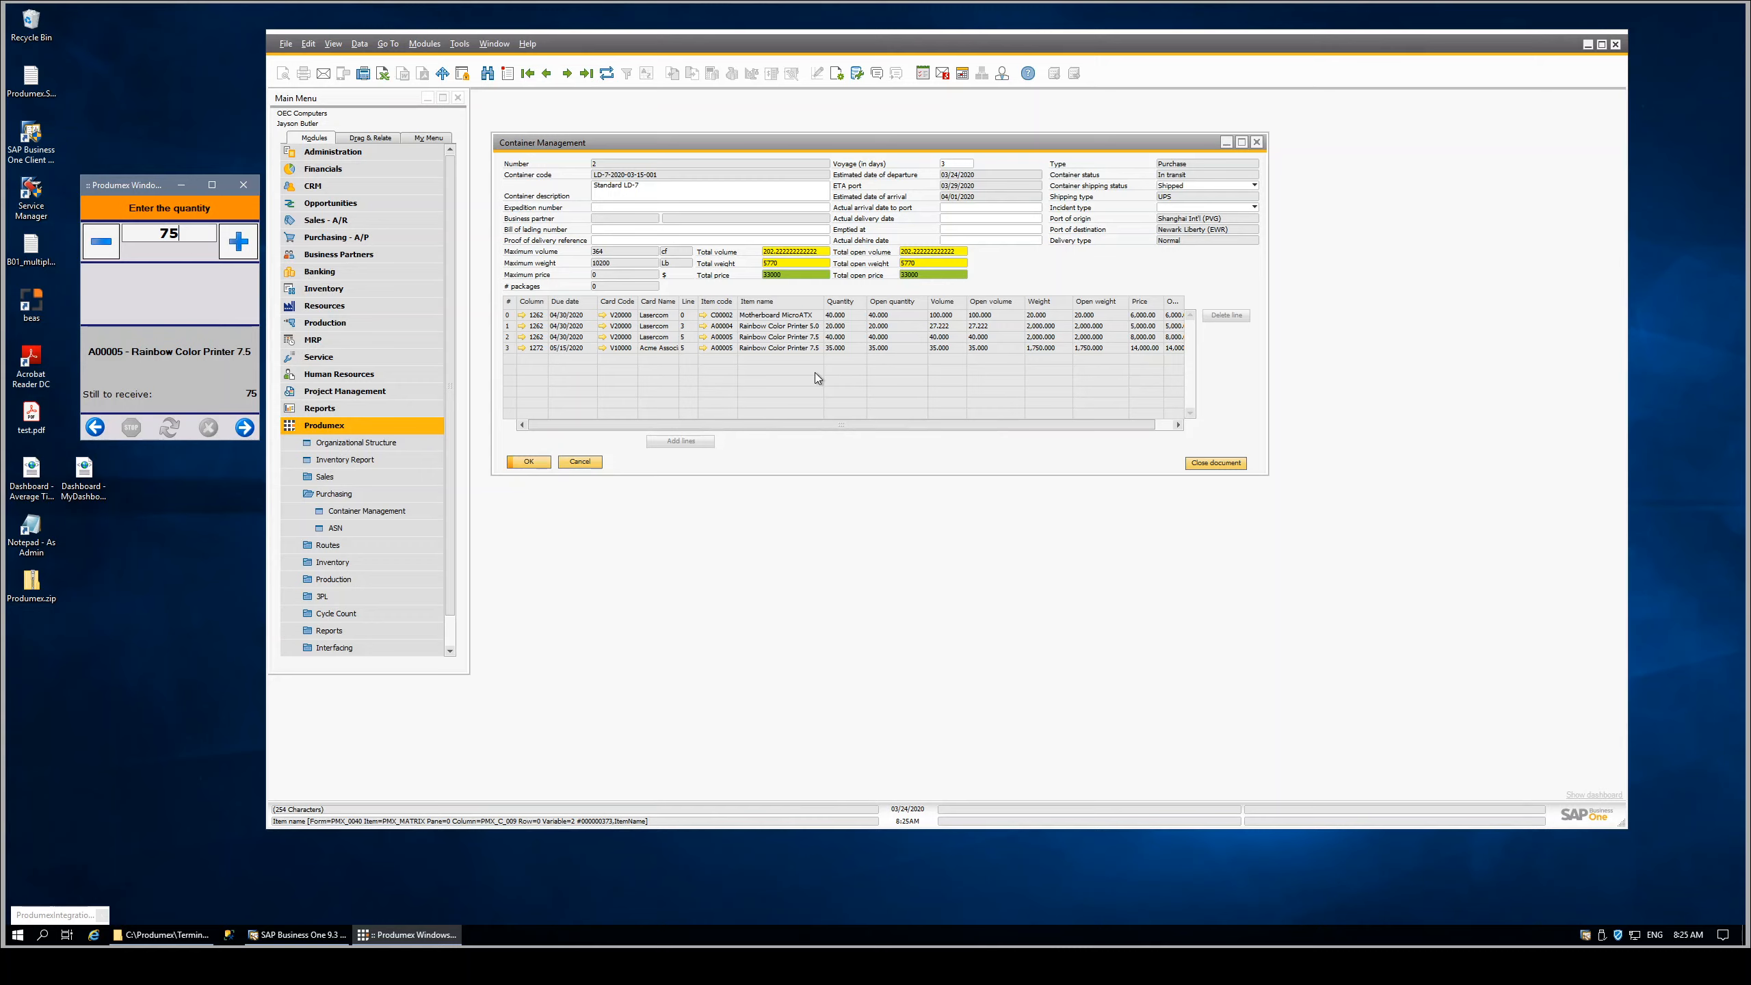
pyautogui.click(246, 427)
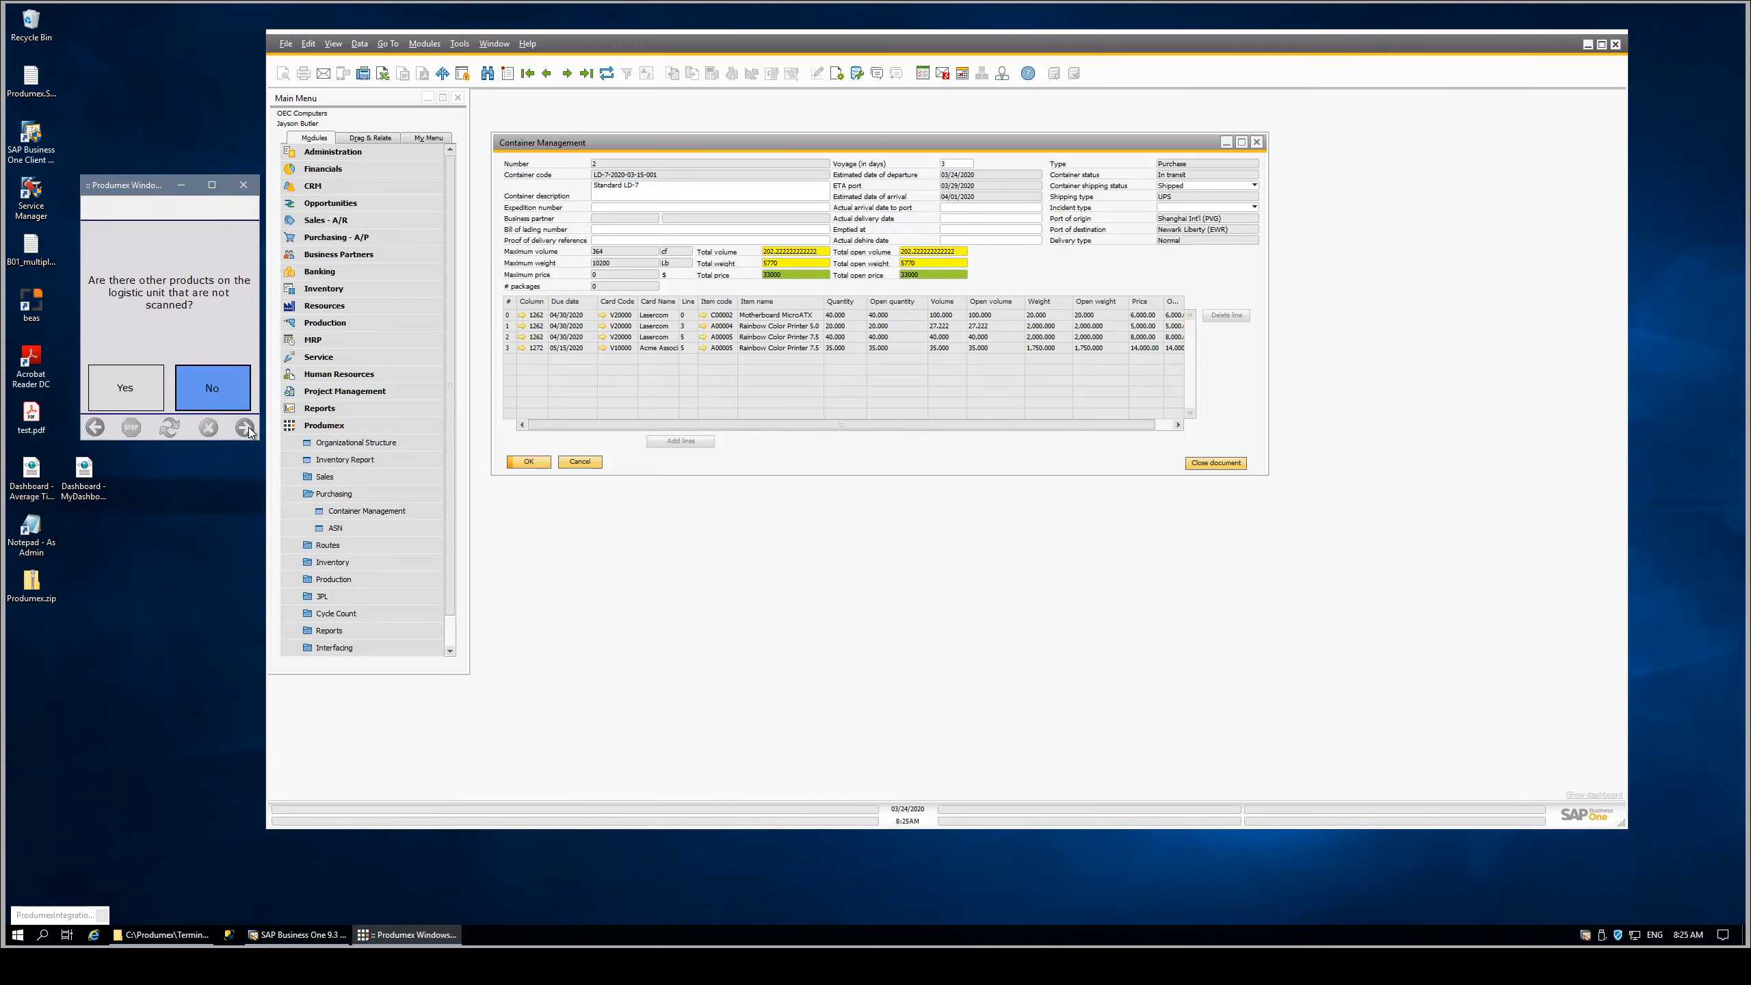
# Continue with product C00002 - Motherboard MicroATX, skip the reason, and receive a quantity of 40
pyautogui.click(205, 378)
pyautogui.click(153, 349)
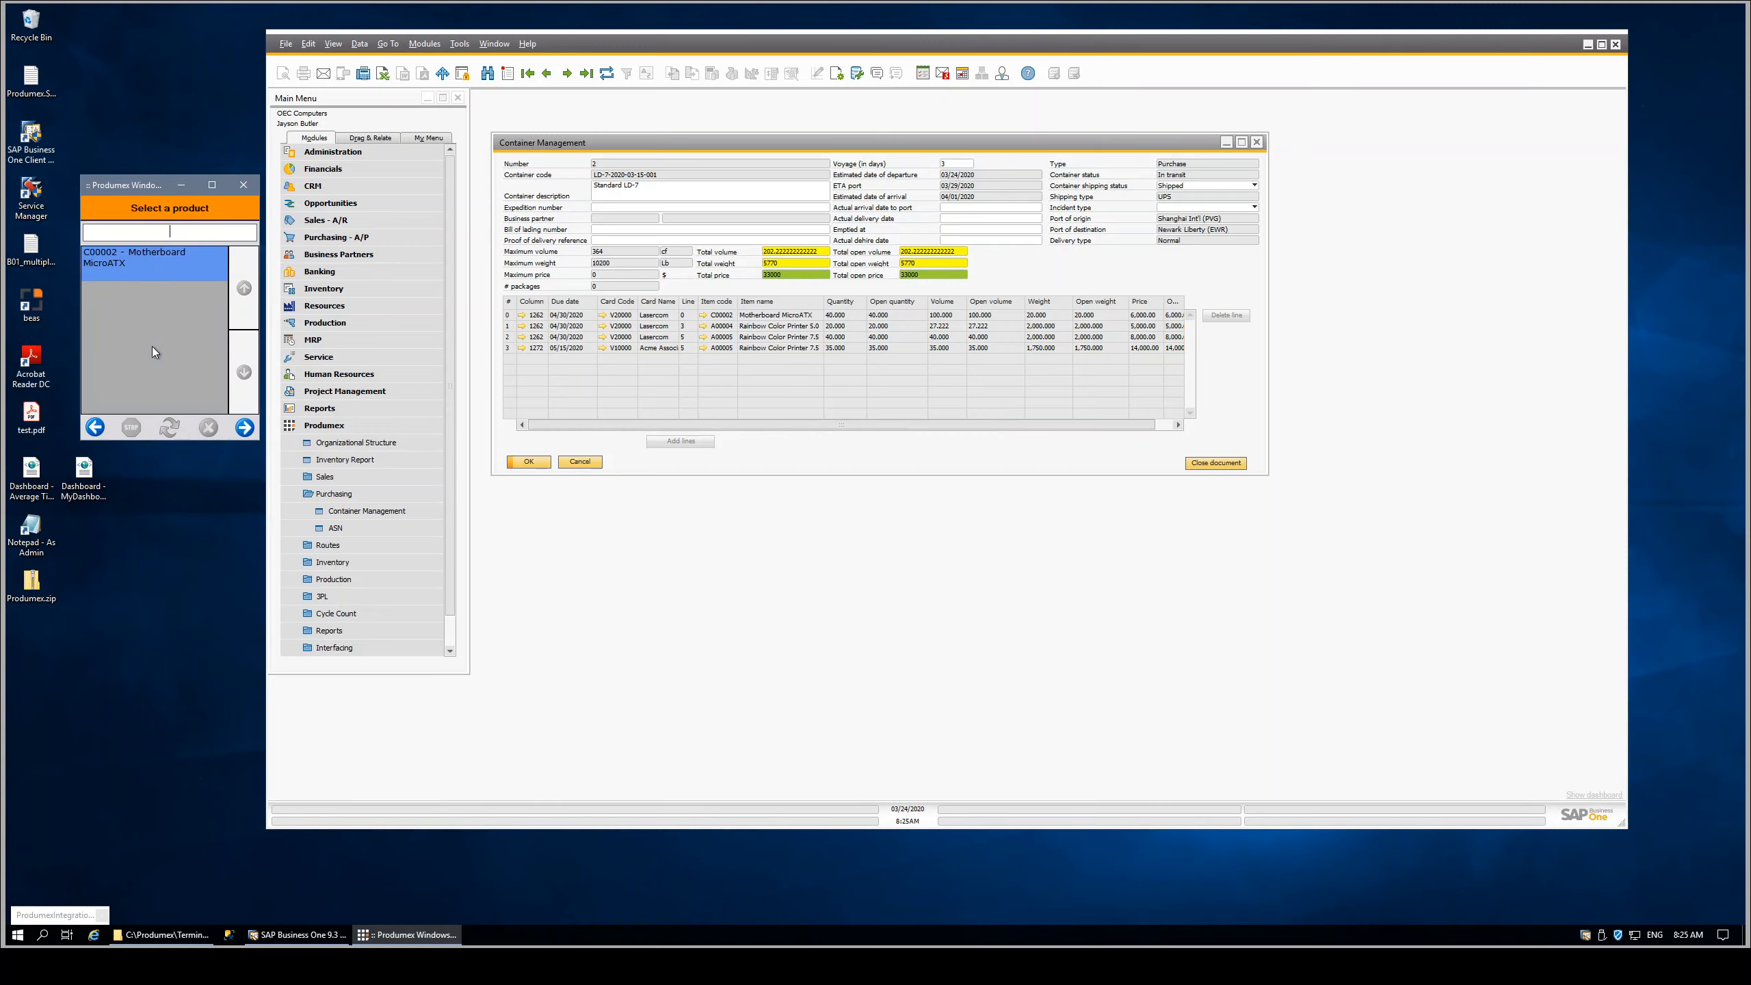
pyautogui.click(245, 428)
pyautogui.click(214, 383)
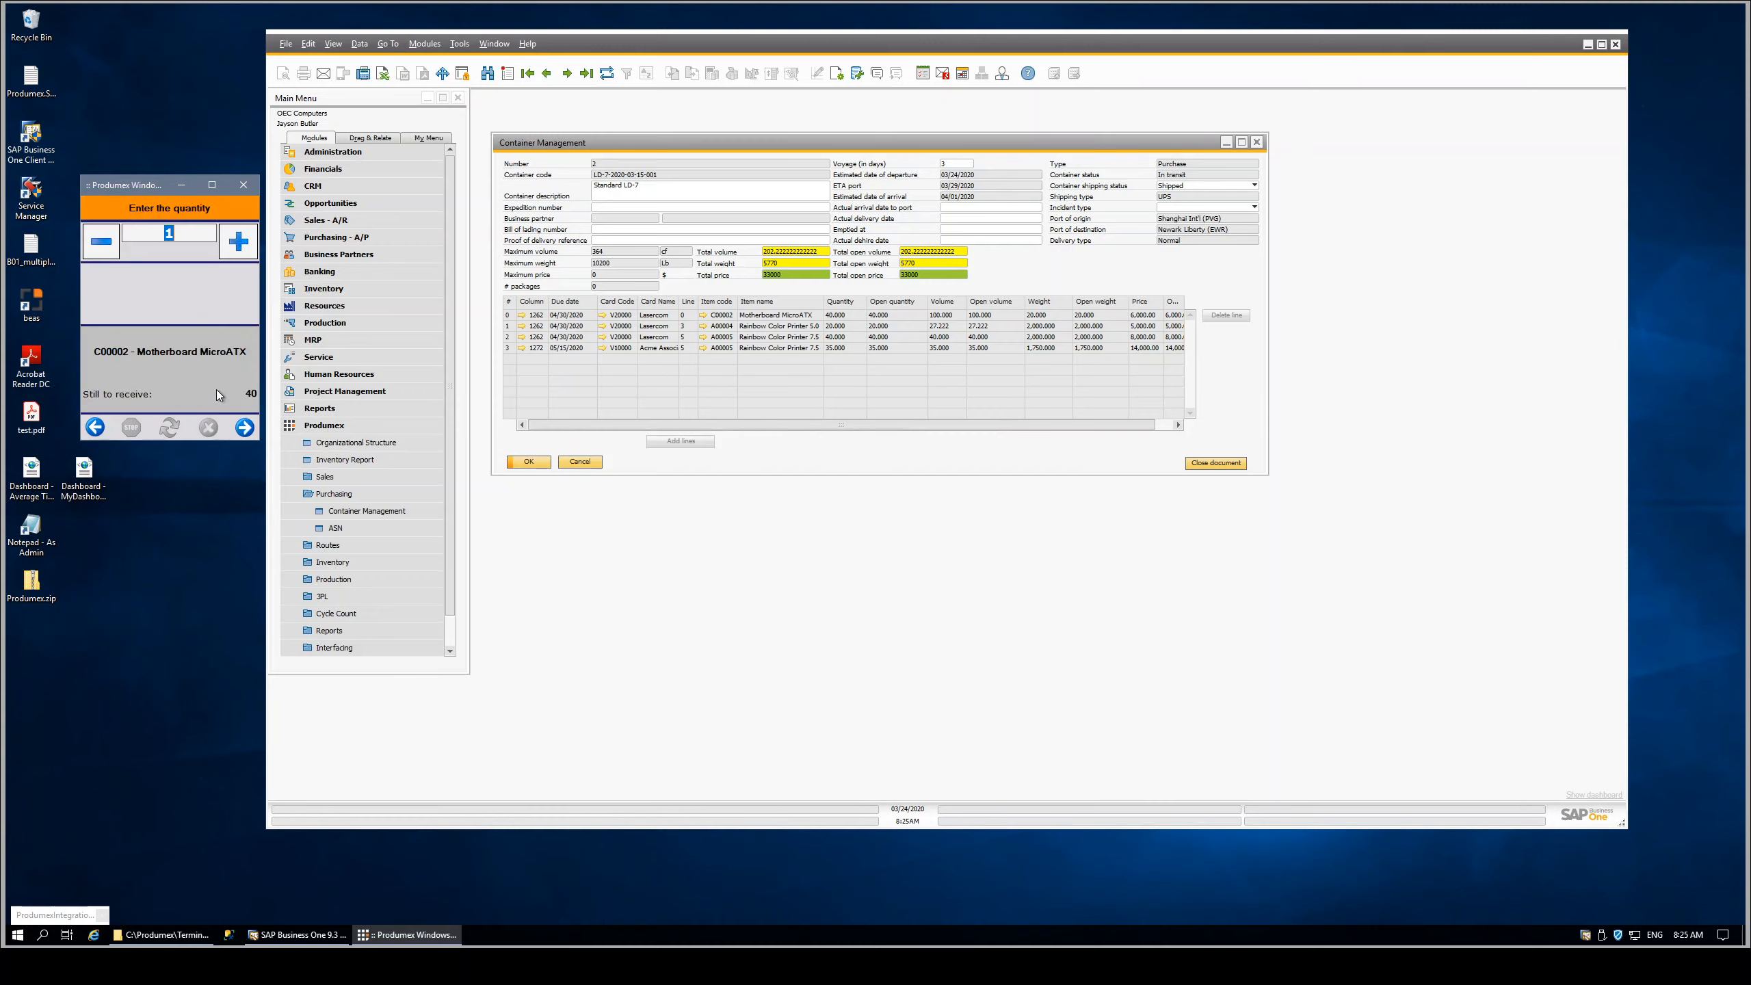
pyautogui.write('40')
pyautogui.click(246, 428)
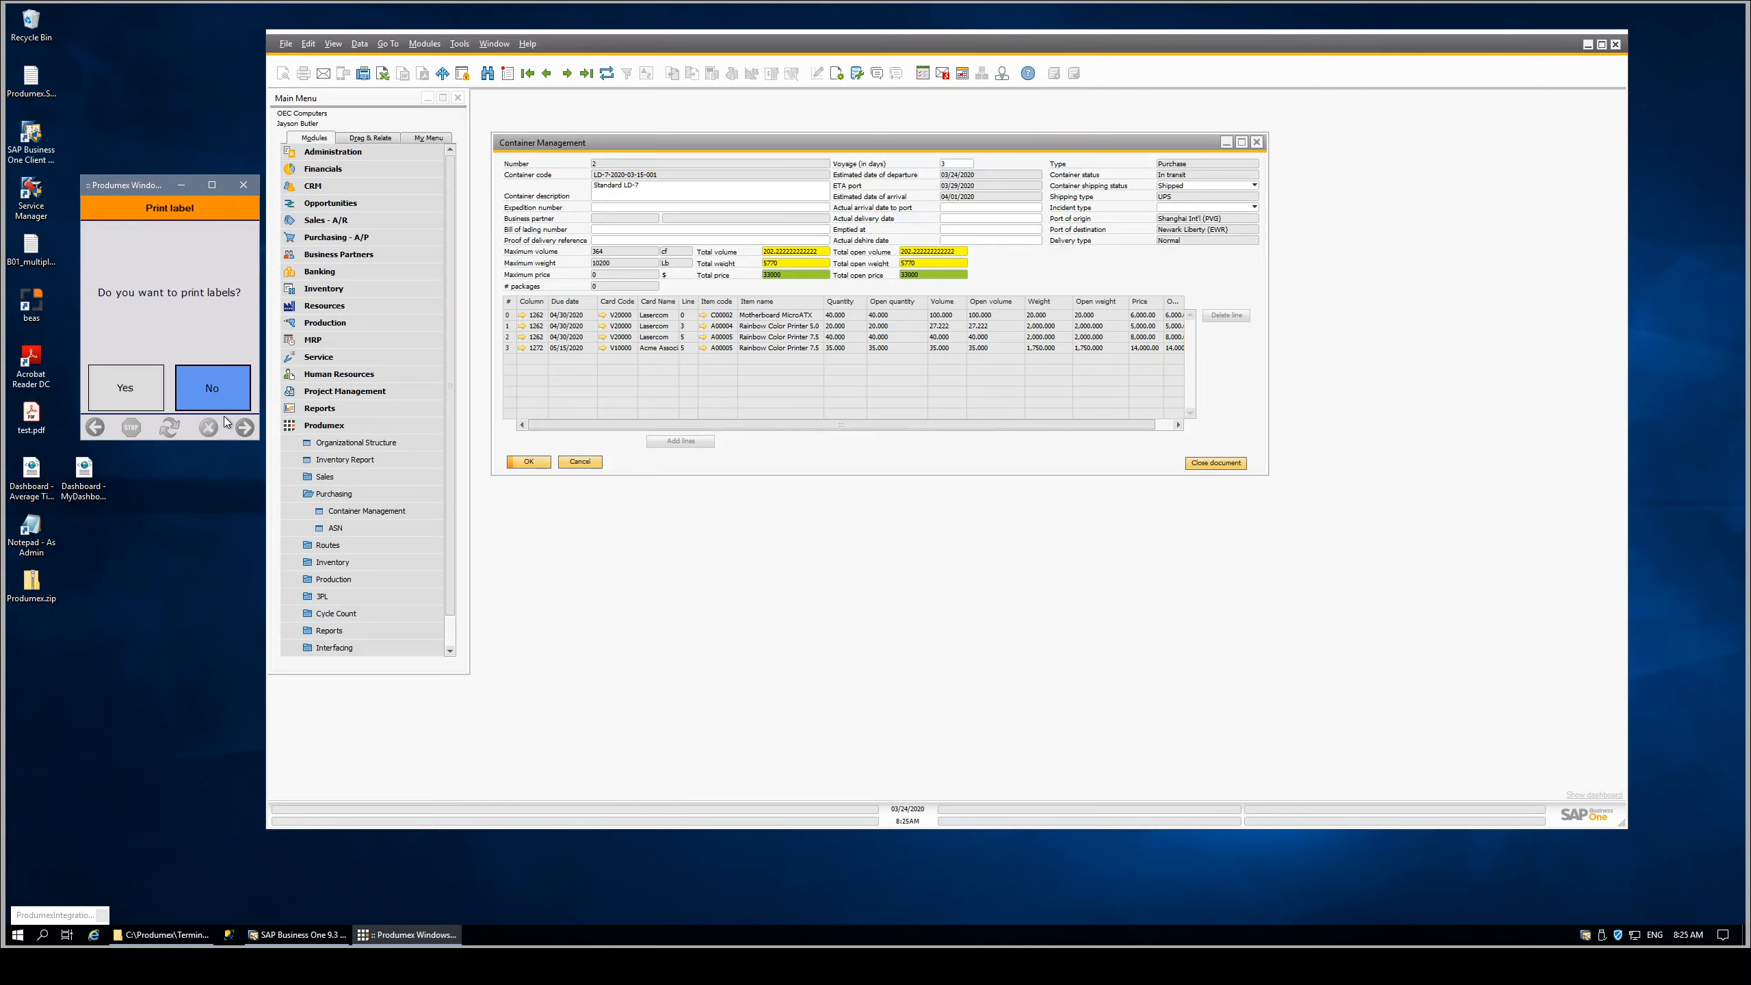
# Print the logistic unit label to test.pdf on the Desktop, replacing the existing file, and decline a reprint
pyautogui.click(129, 389)
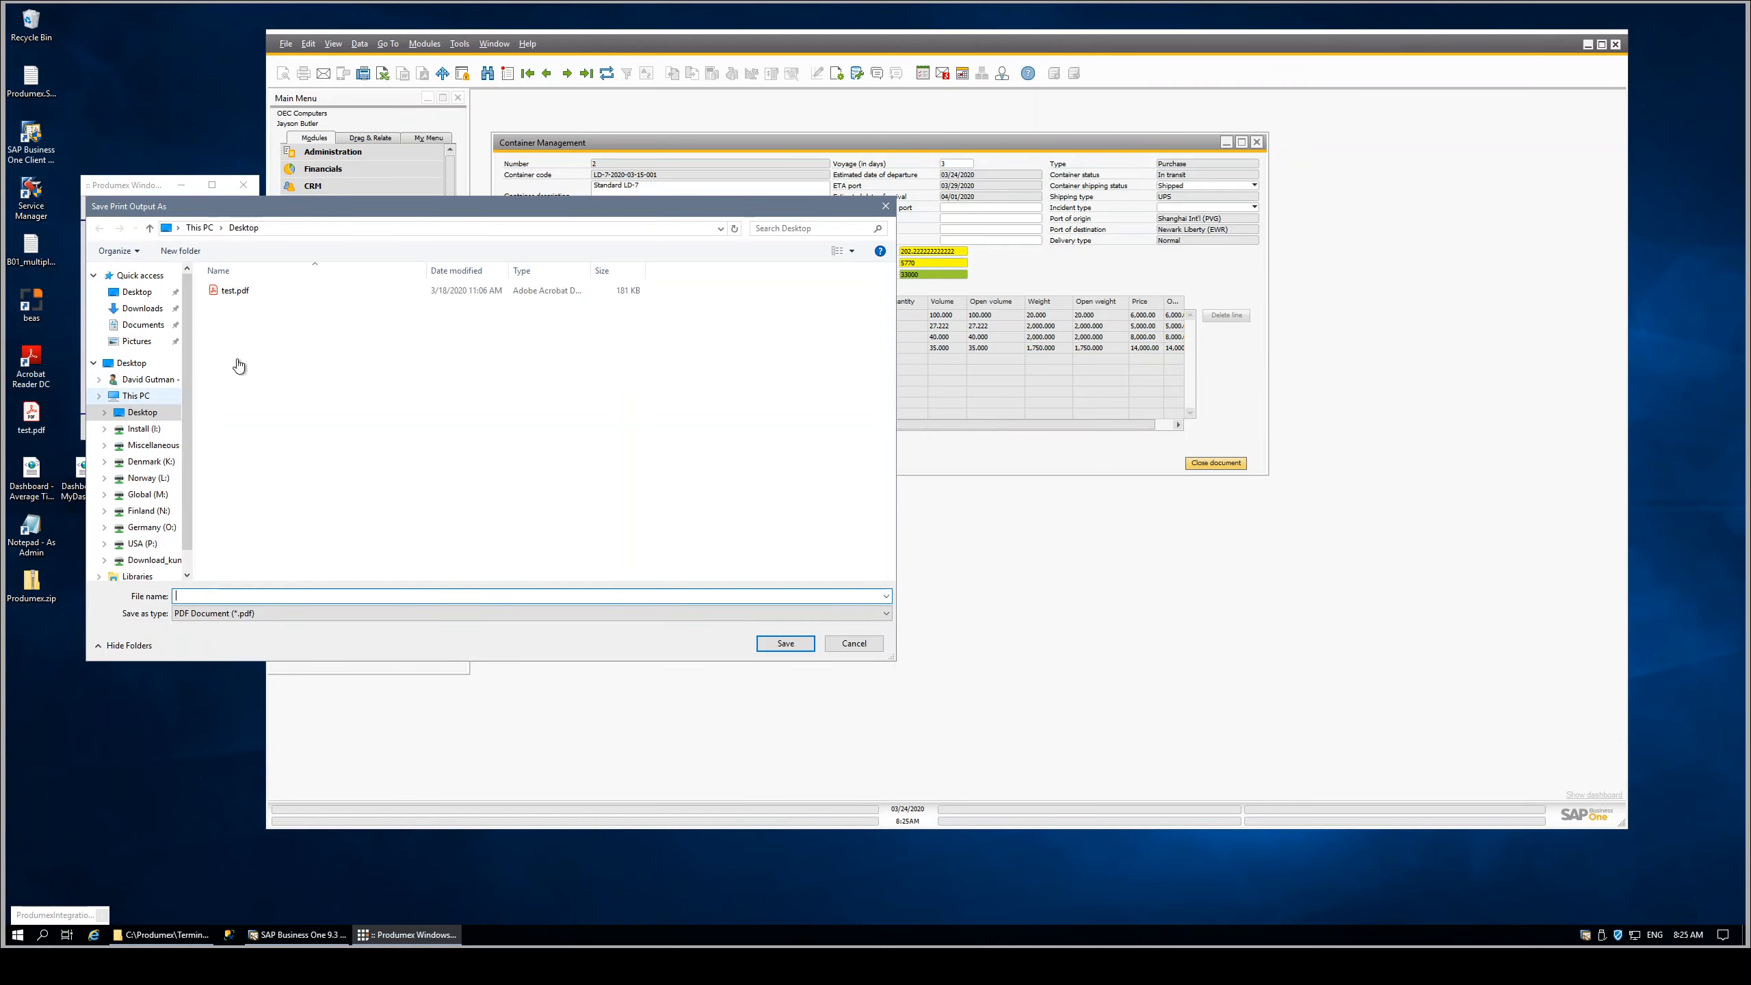
pyautogui.doubleClick(234, 293)
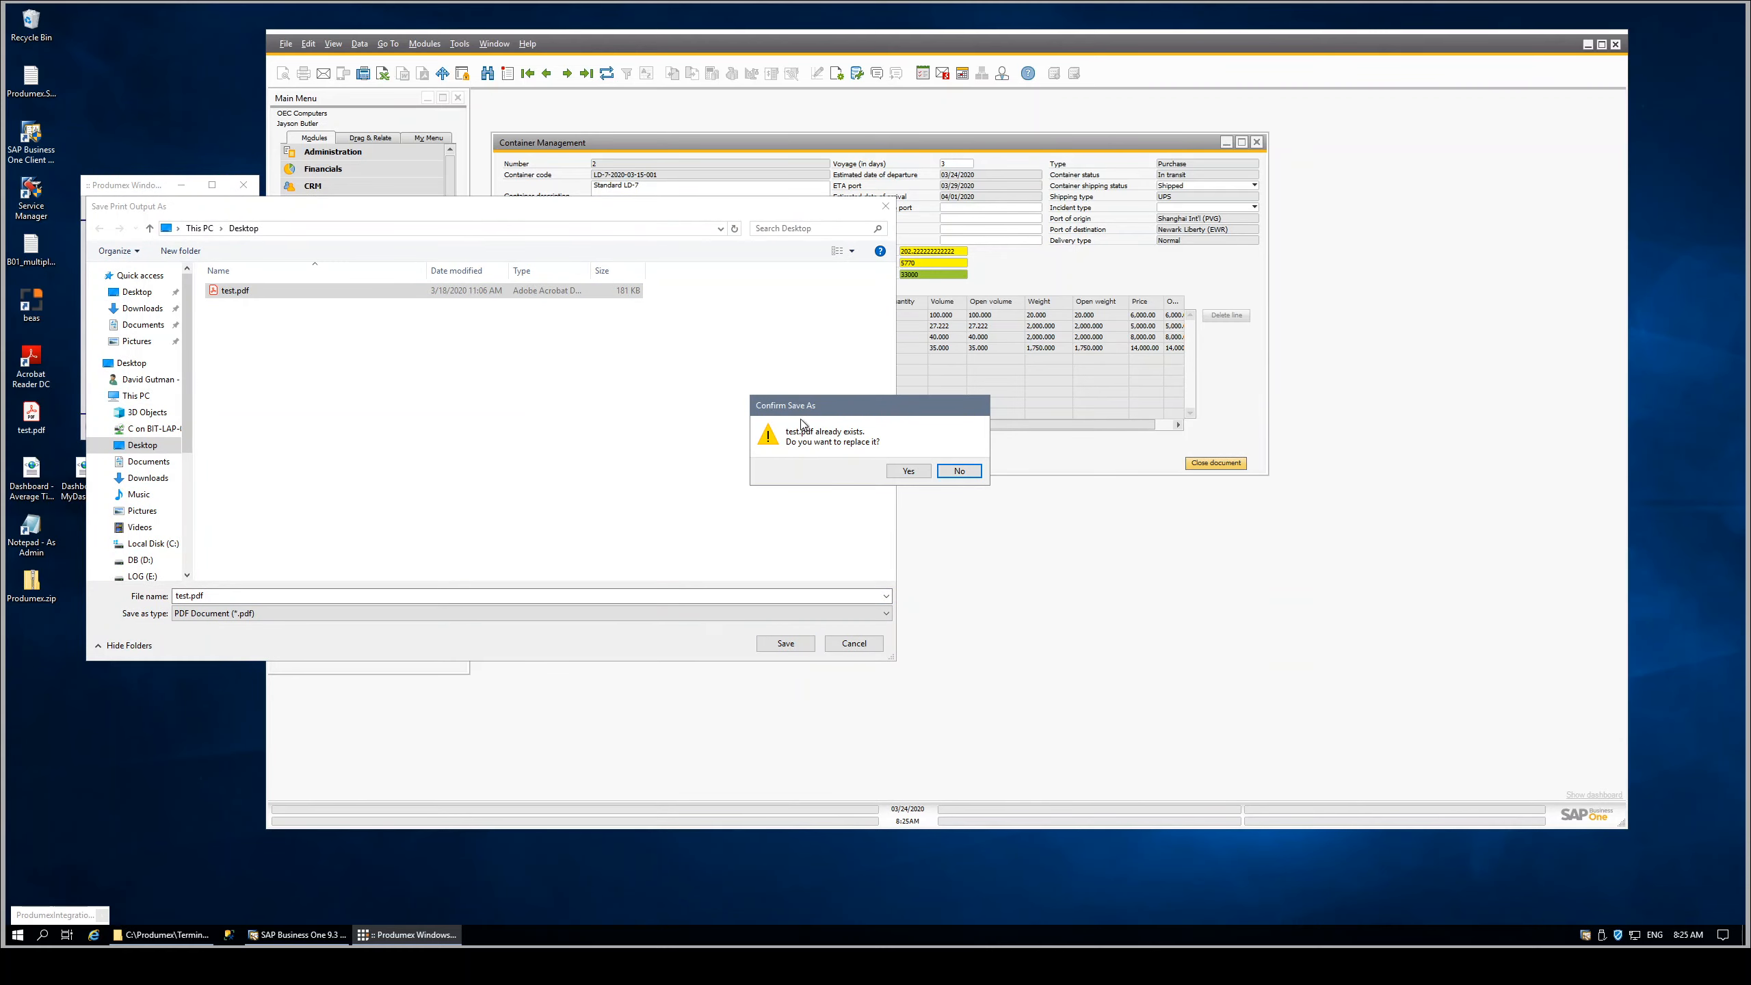
pyautogui.click(918, 475)
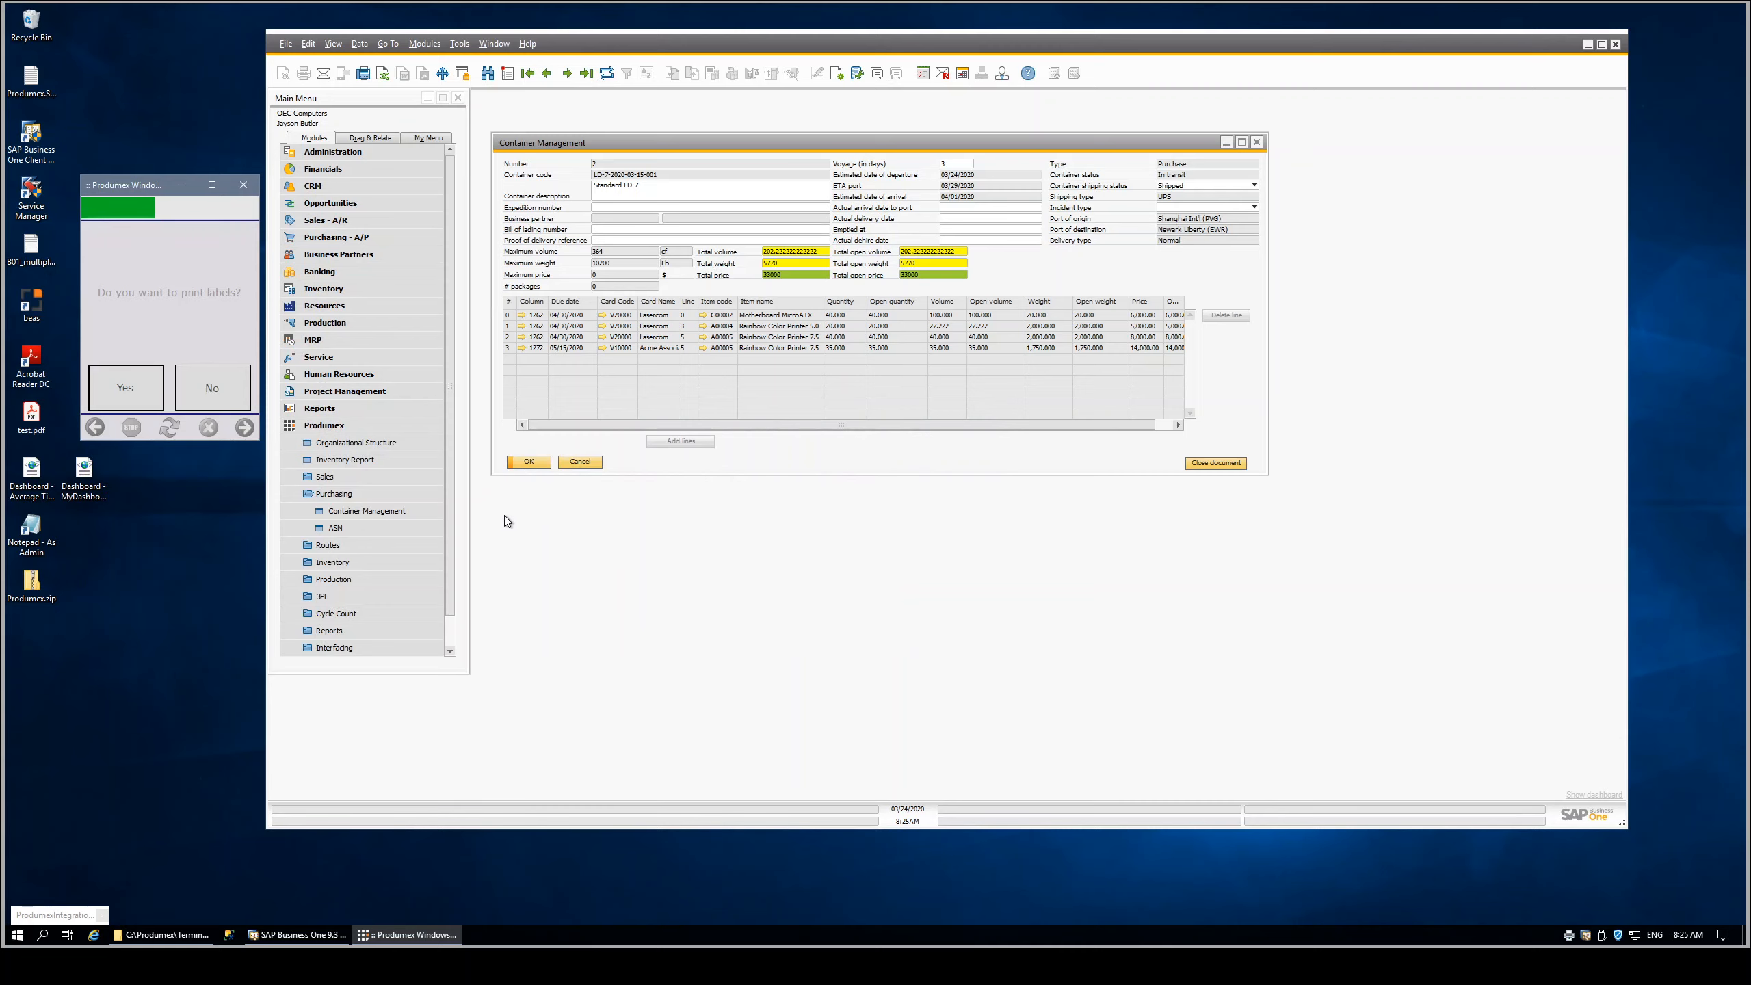
pyautogui.click(220, 378)
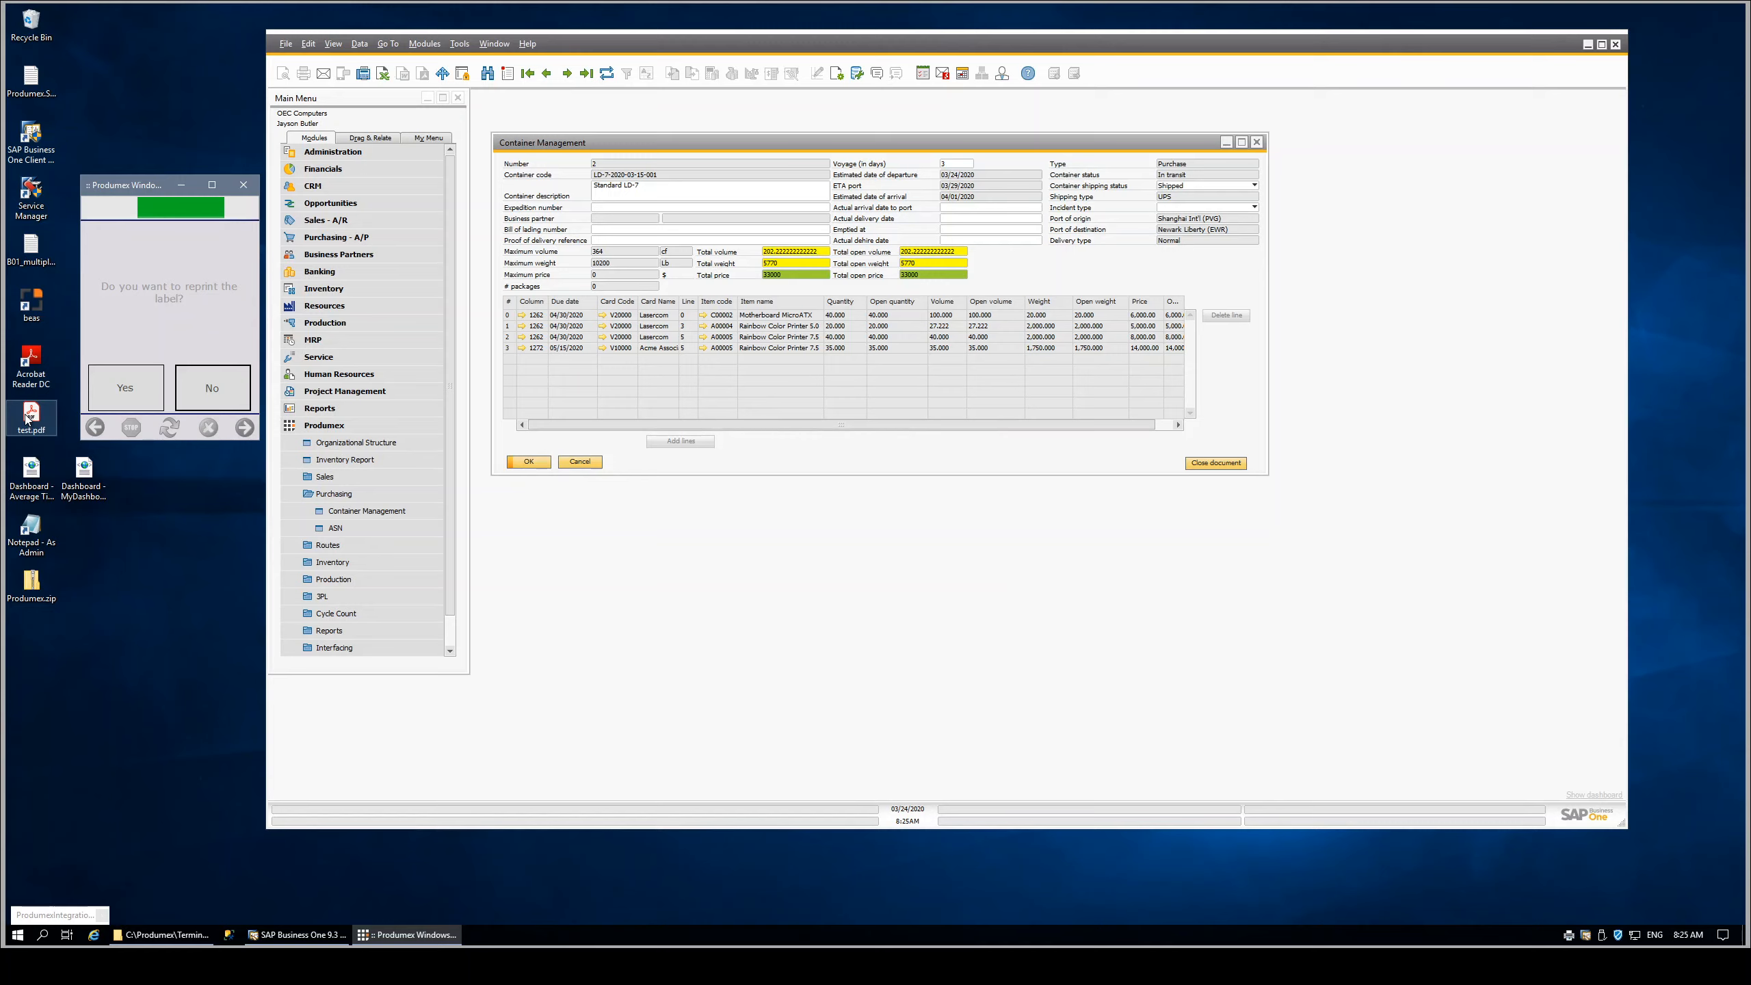
# Examine the printed label in test.pdf, close it, and return to the reception in the Produmex client
pyautogui.doubleClick(26, 420)
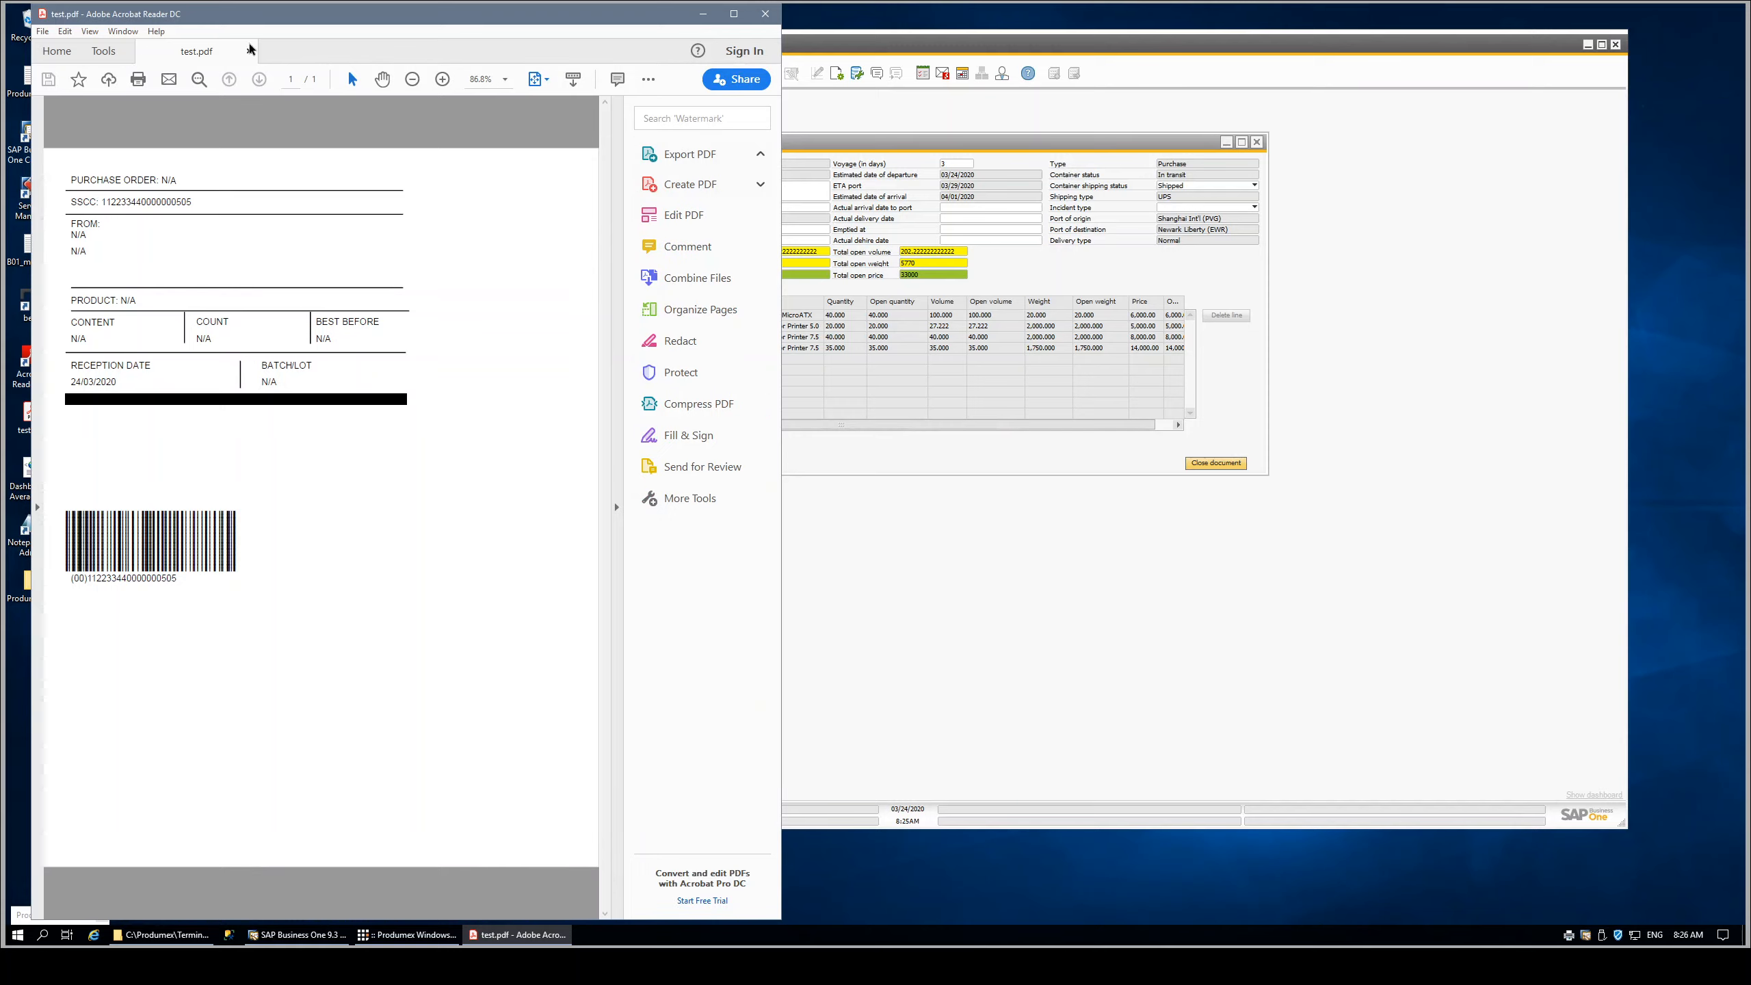
pyautogui.click(766, 13)
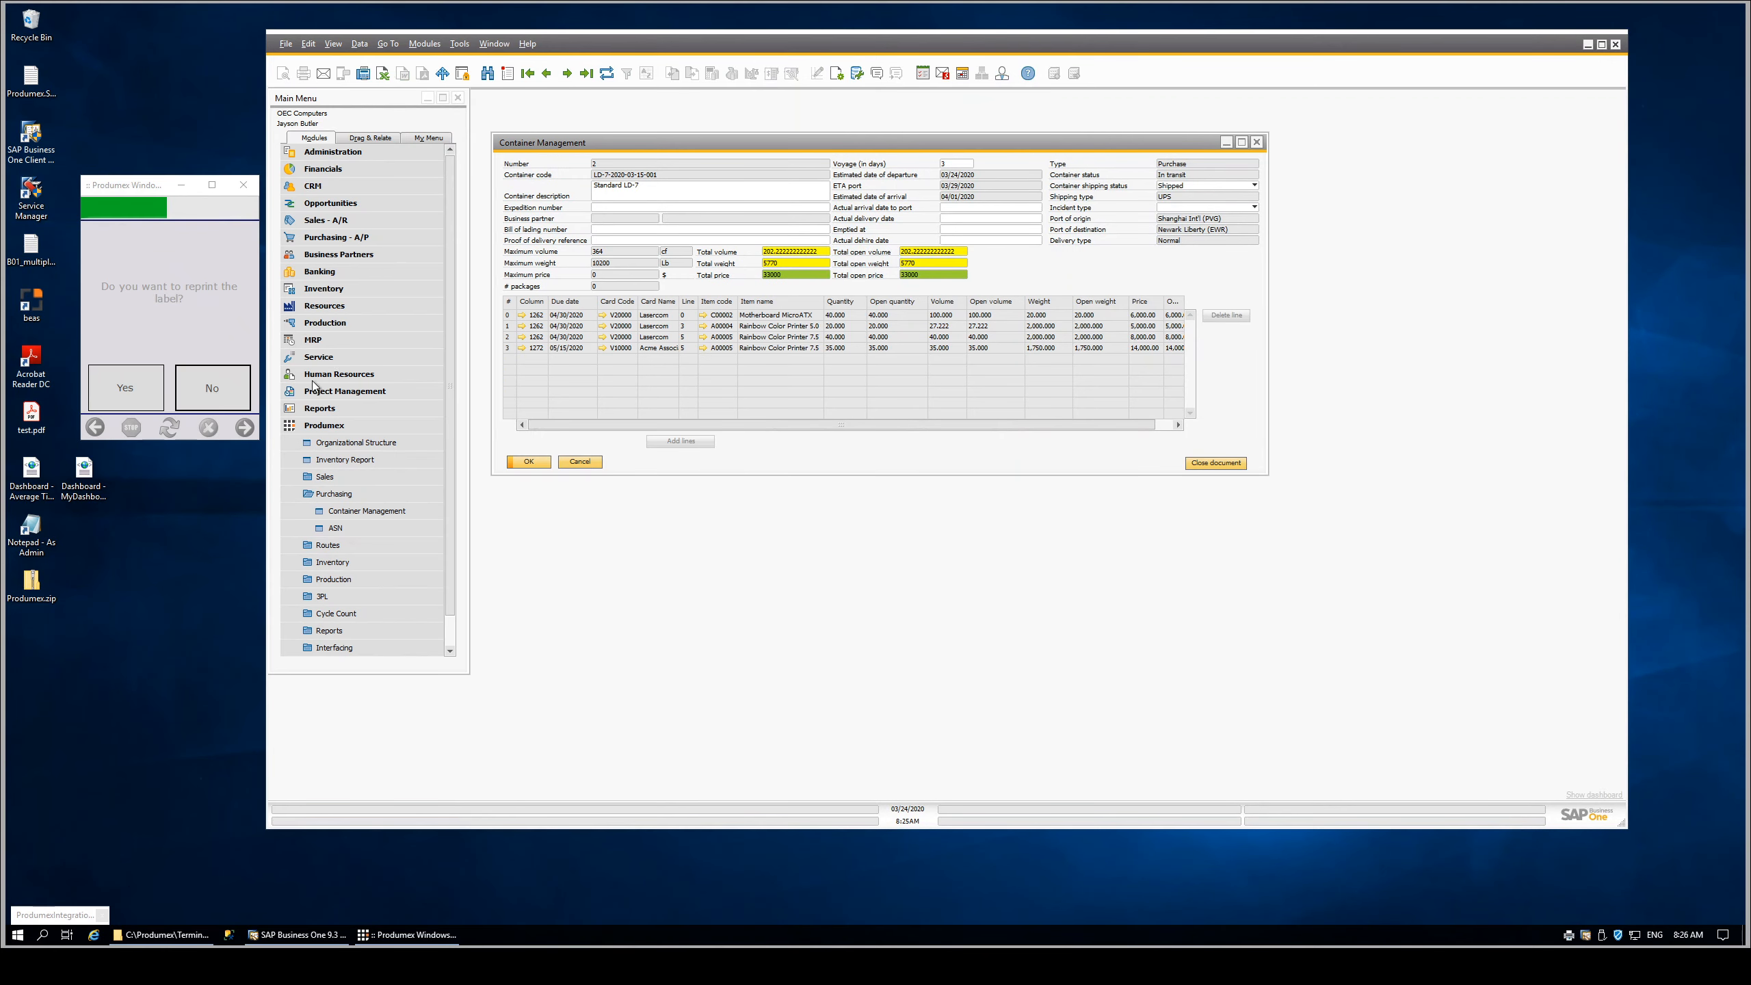
pyautogui.click(246, 382)
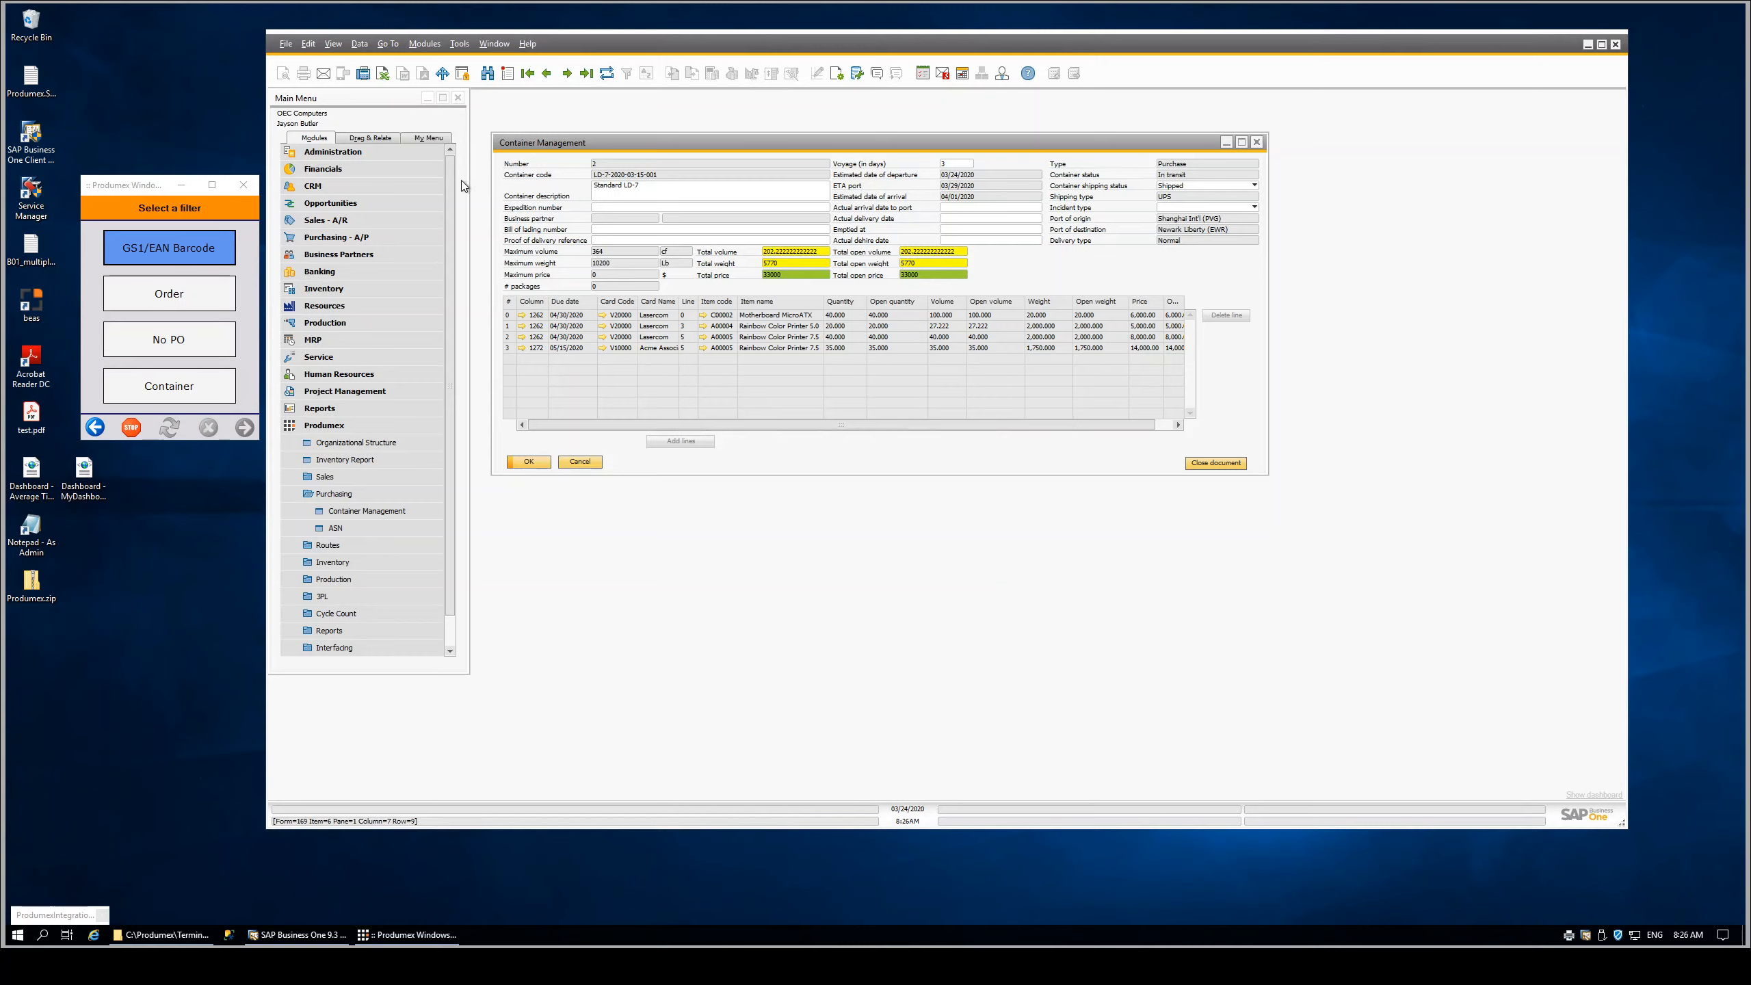
# Refresh the container record in SAP Business One and display the relationship map of its Lasercom purchase order
pyautogui.click(704, 145)
pyautogui.click(607, 73)
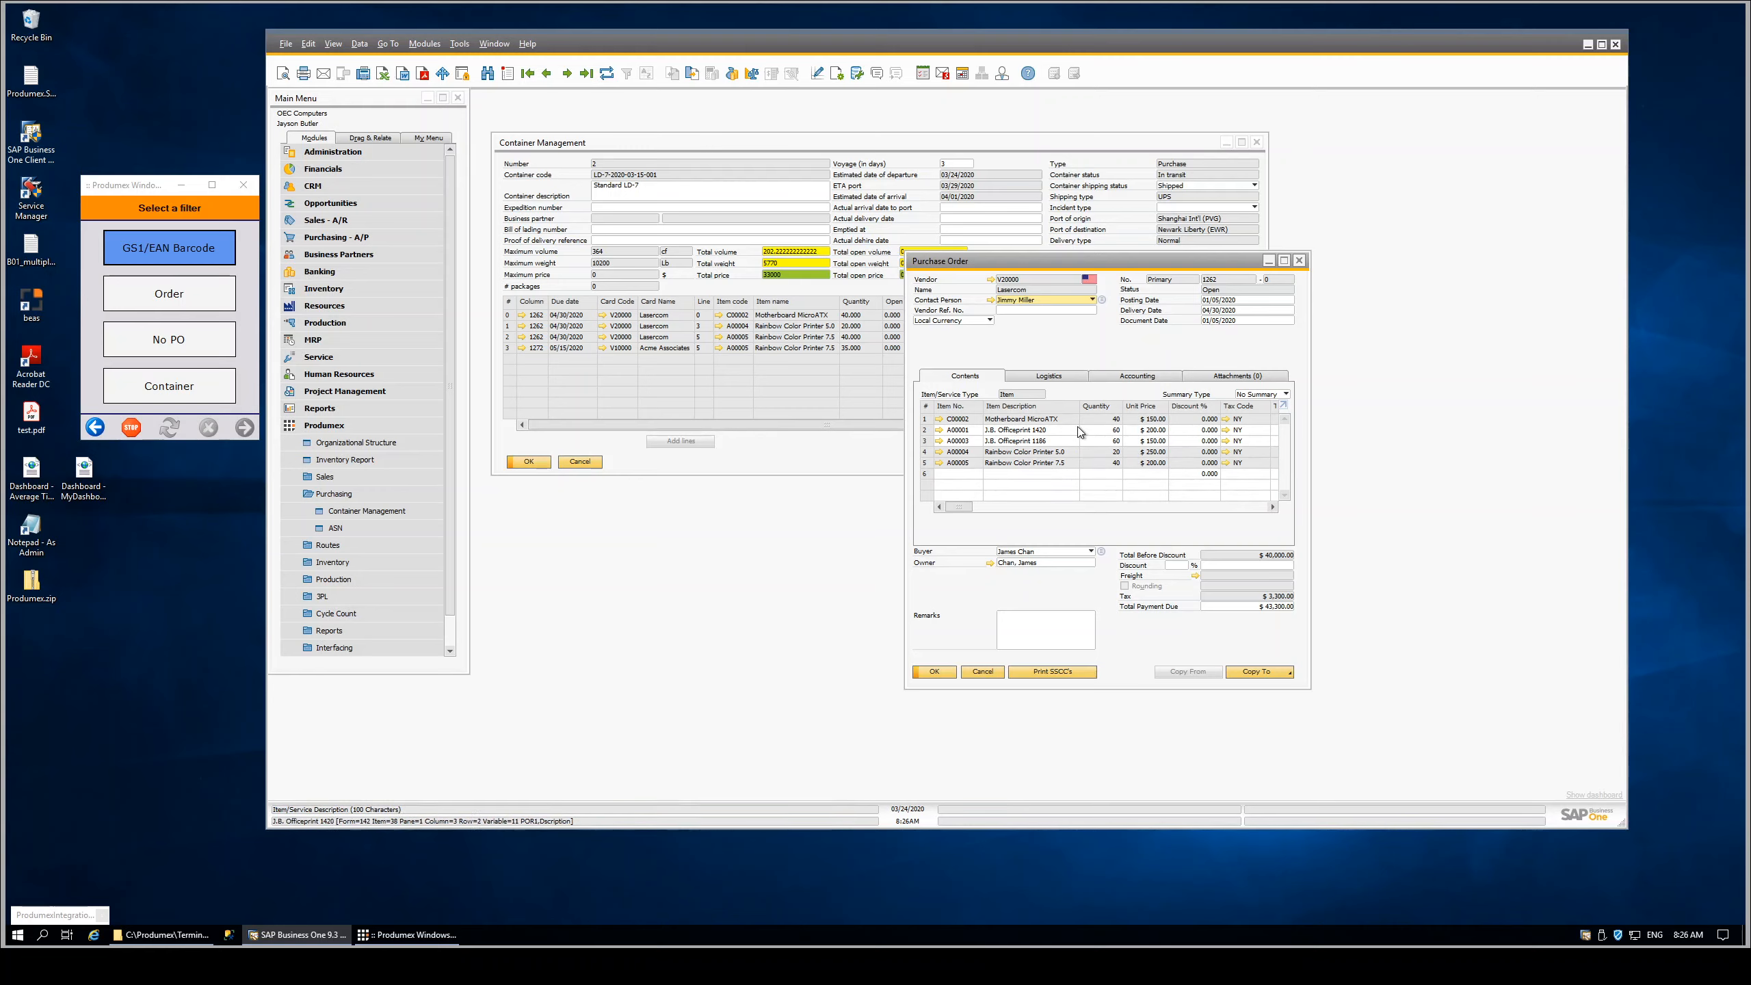
pyautogui.rightClick(1089, 344)
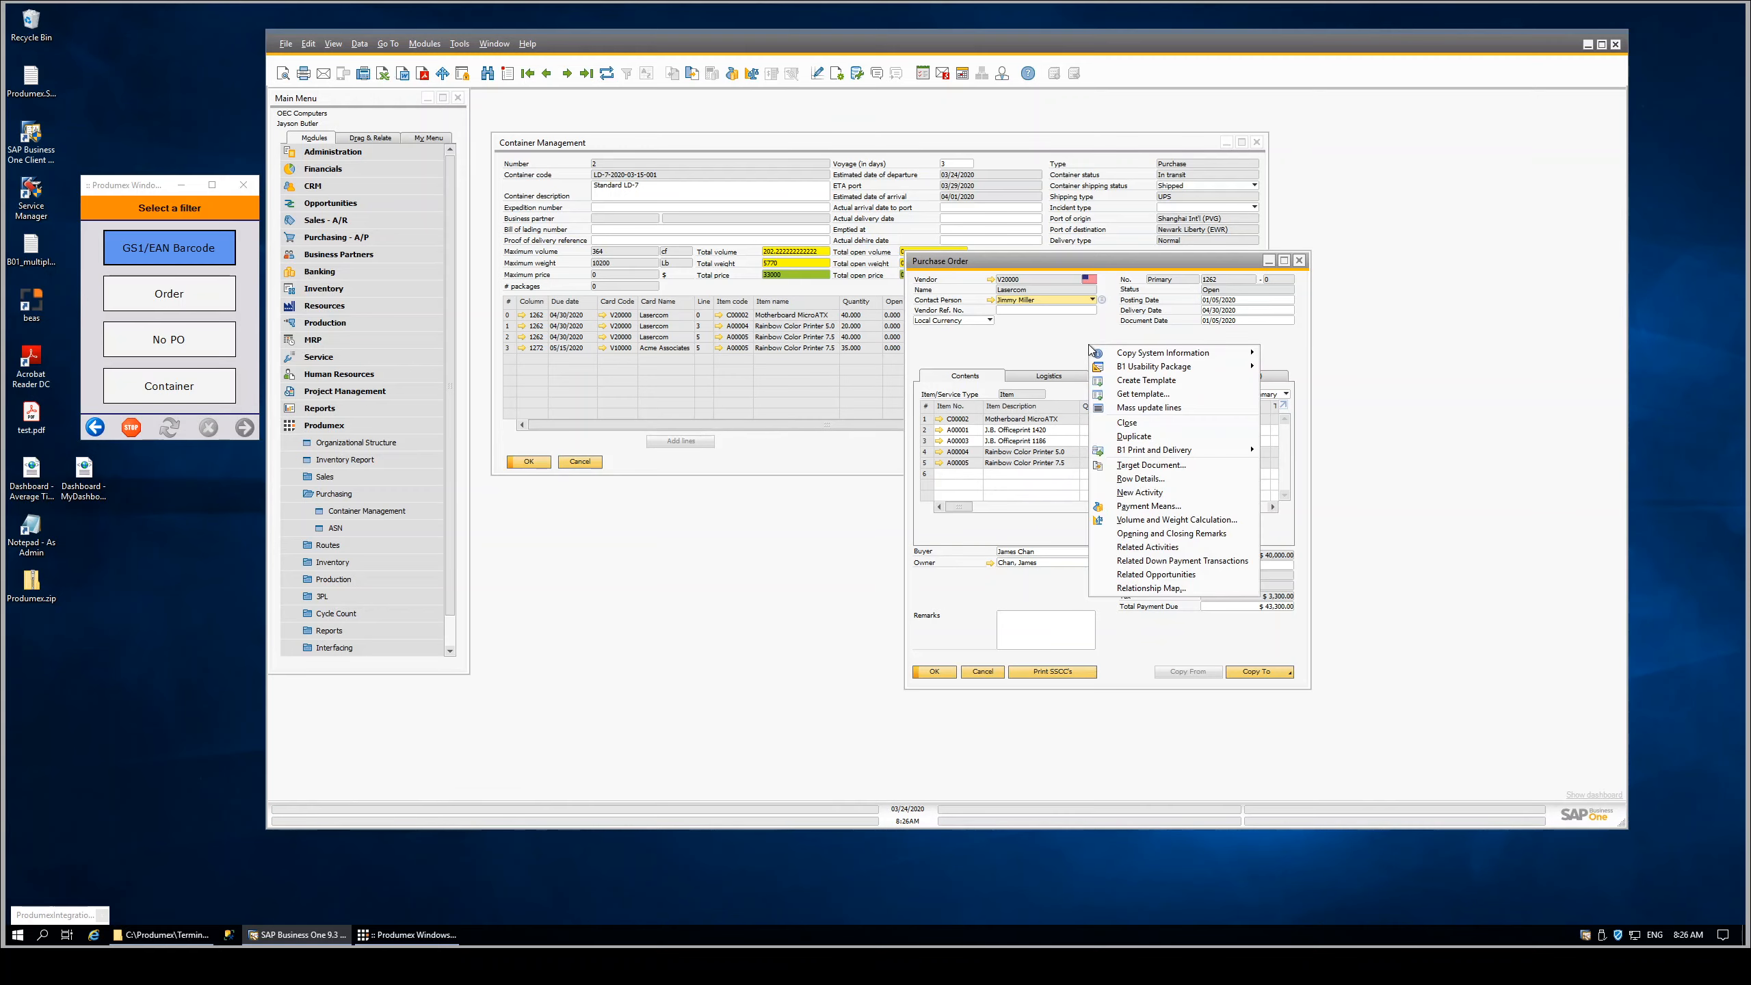
pyautogui.click(1131, 588)
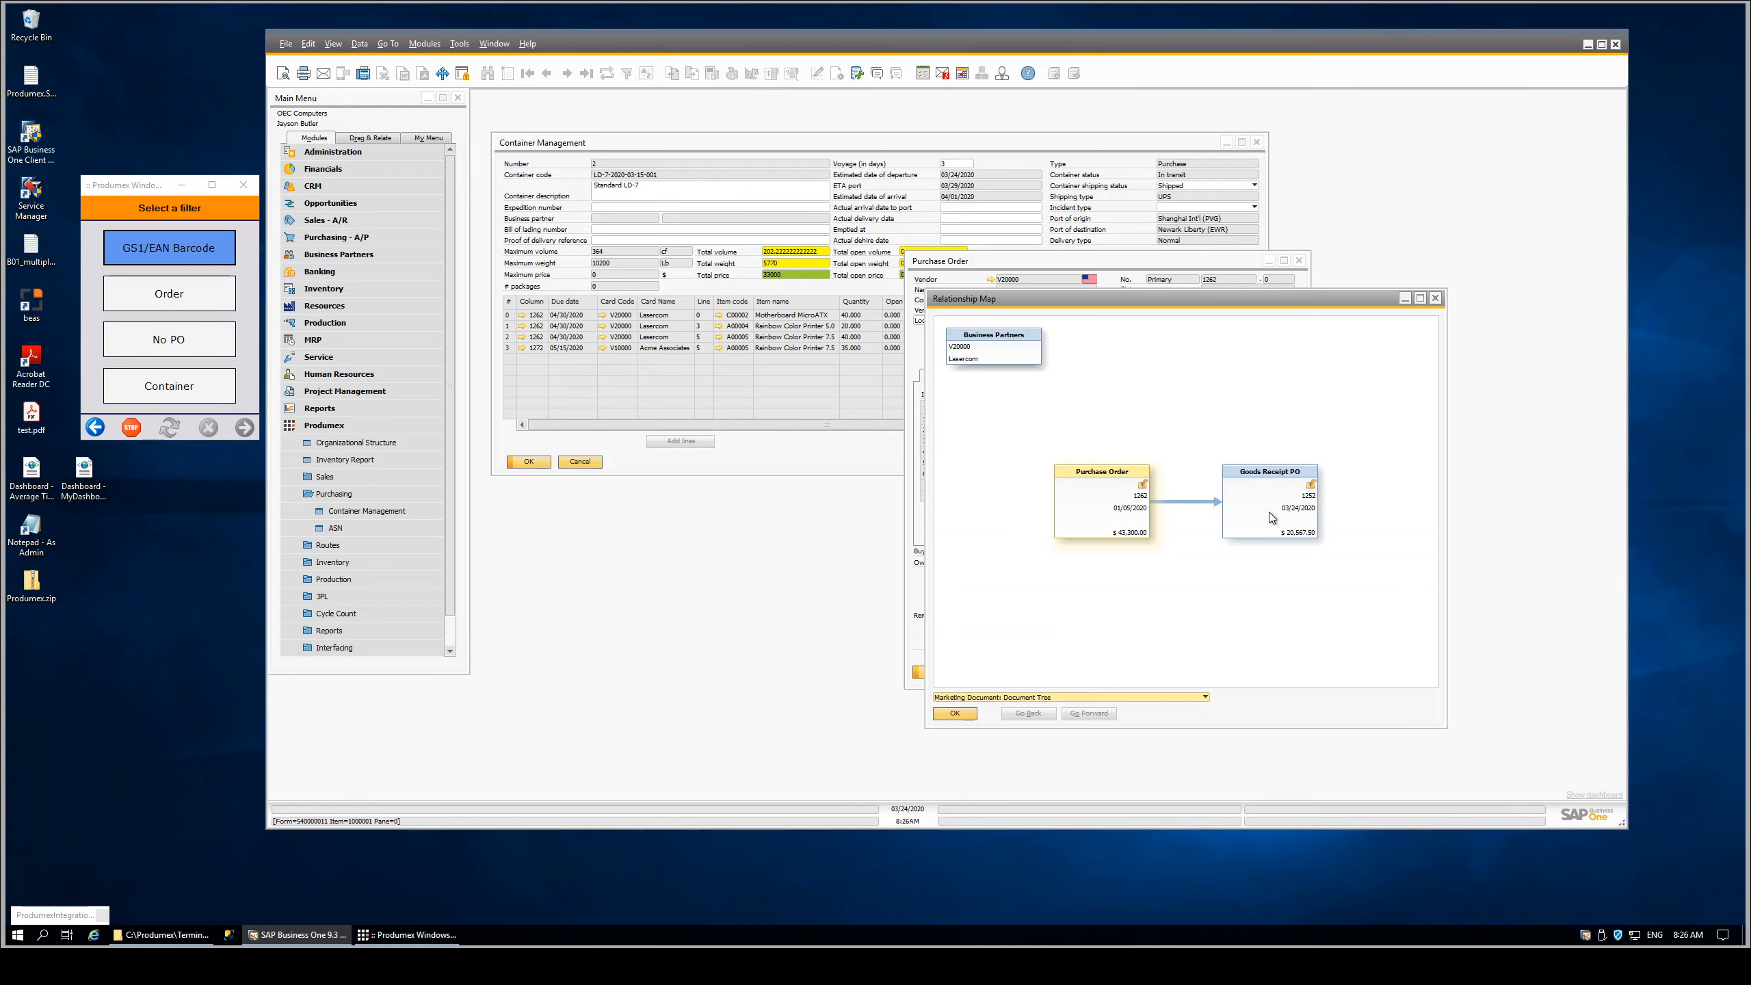
# Review the items on the linked Goods Receipt PO, and close the documents to return to the container record
pyautogui.click(1264, 507)
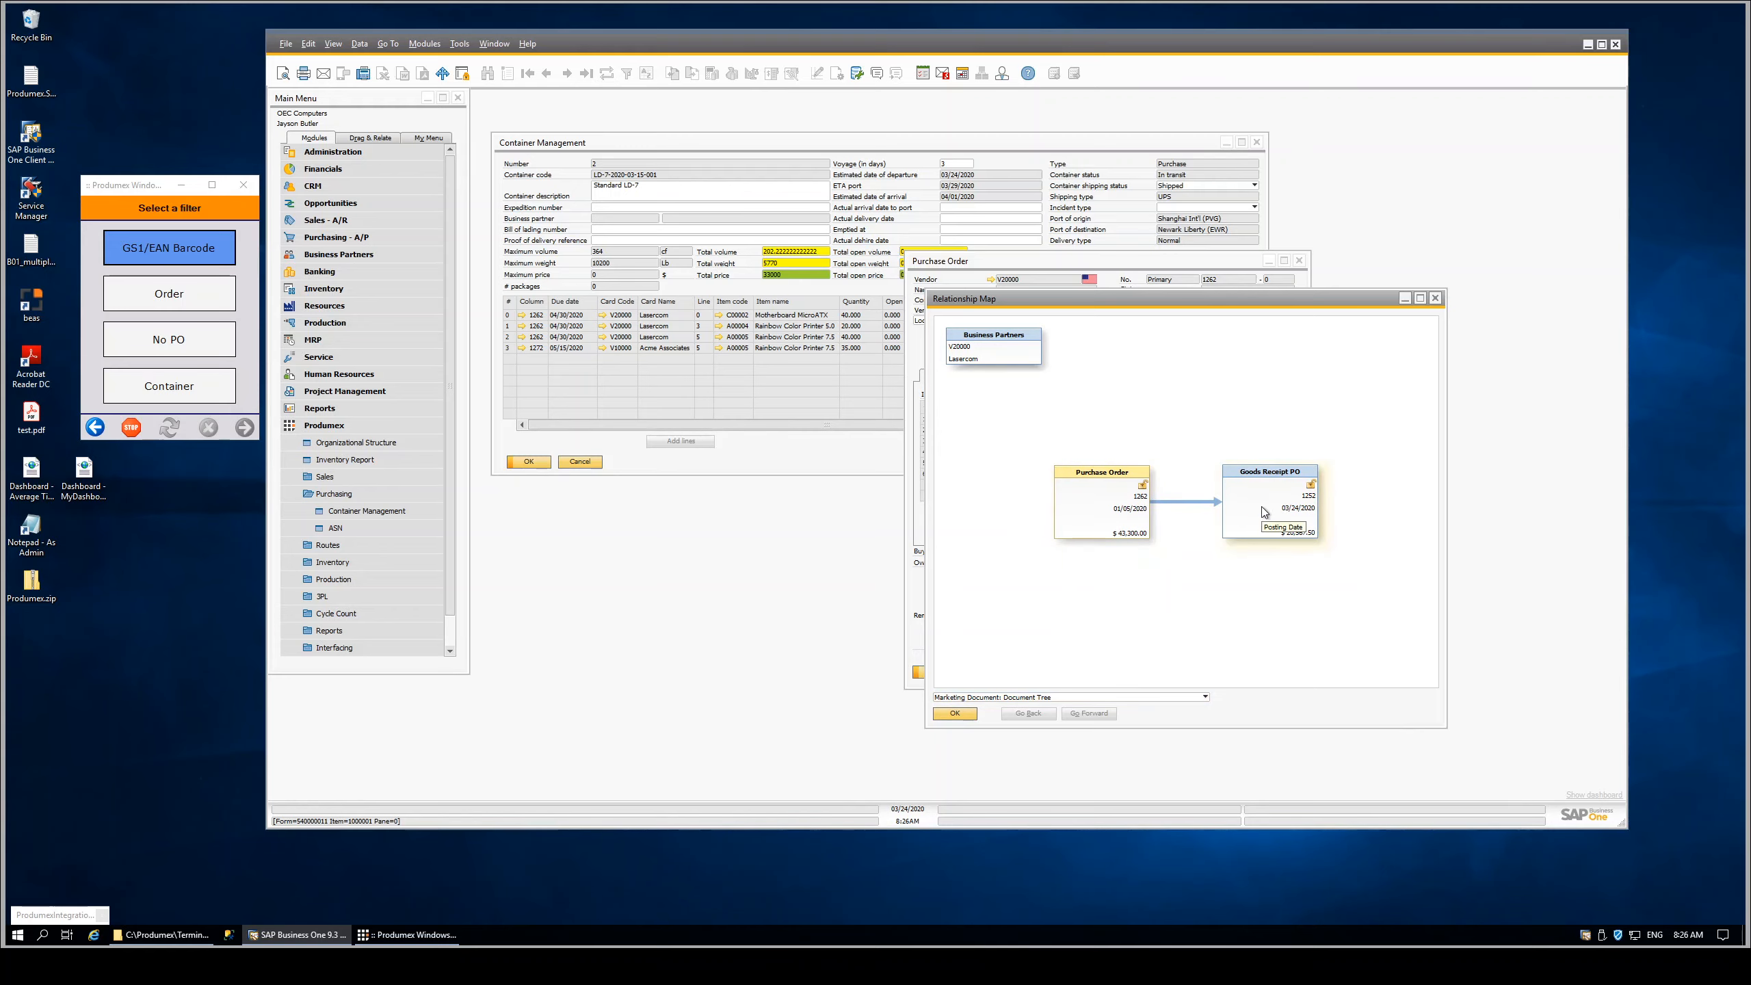
pyautogui.doubleClick(1262, 508)
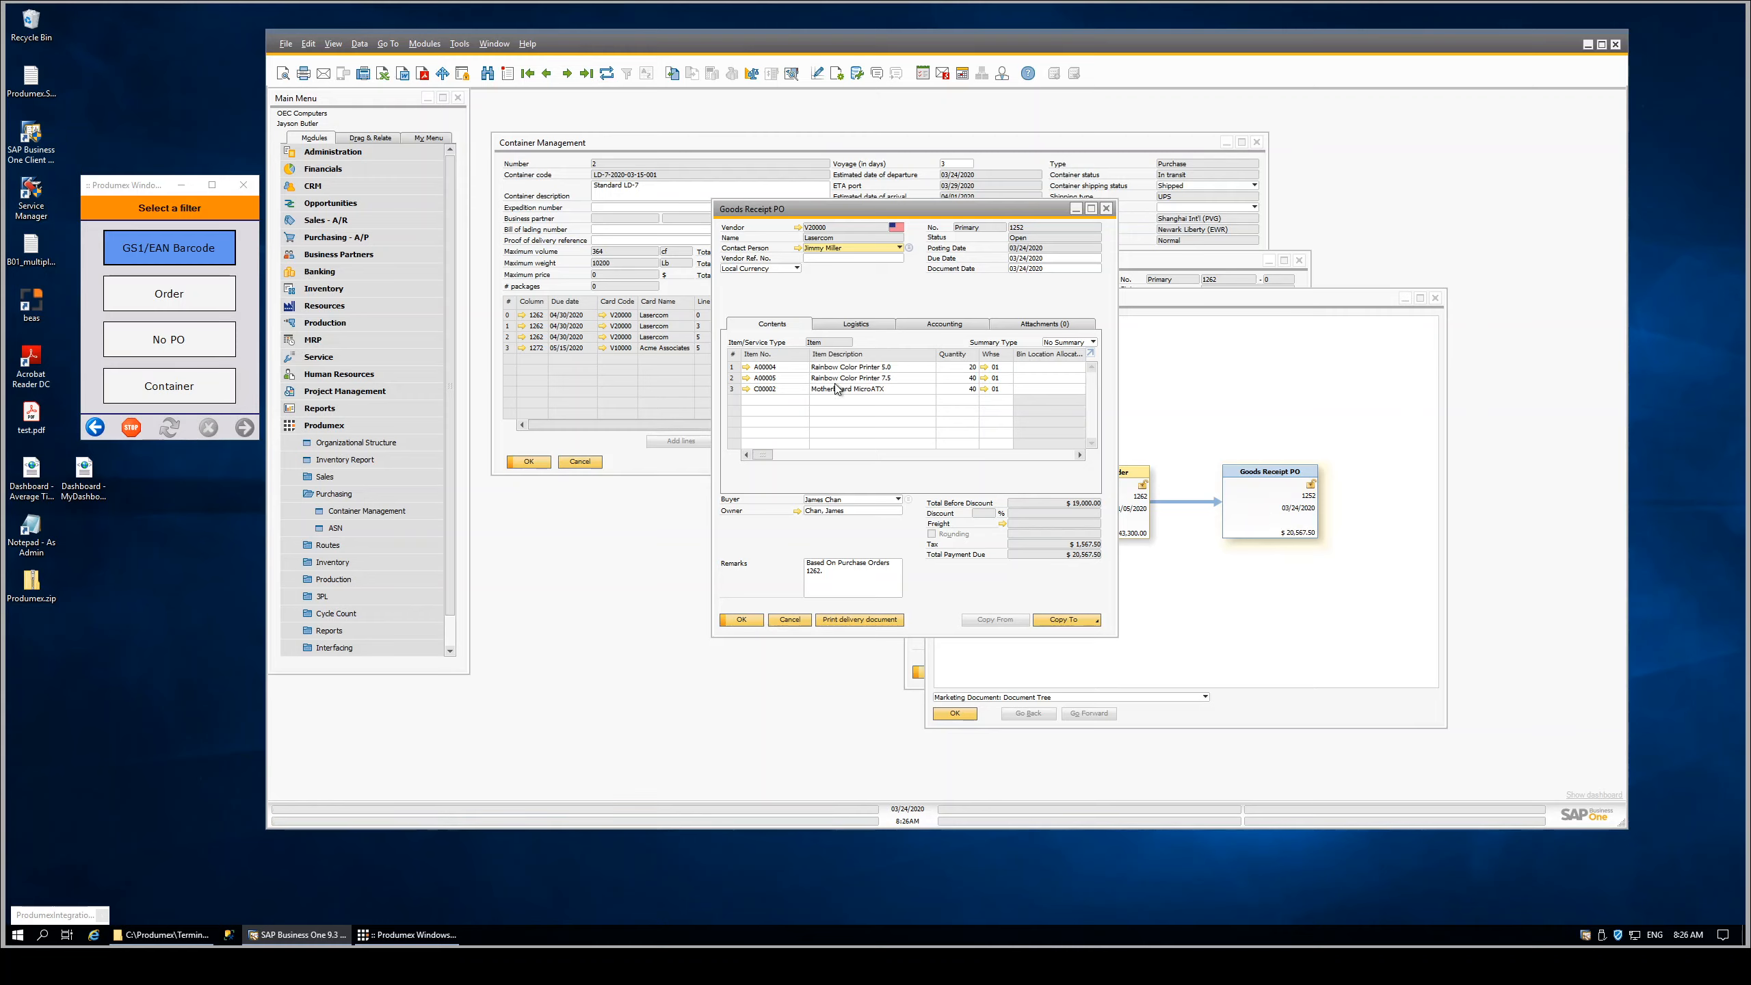
pyautogui.click(791, 620)
pyautogui.click(955, 713)
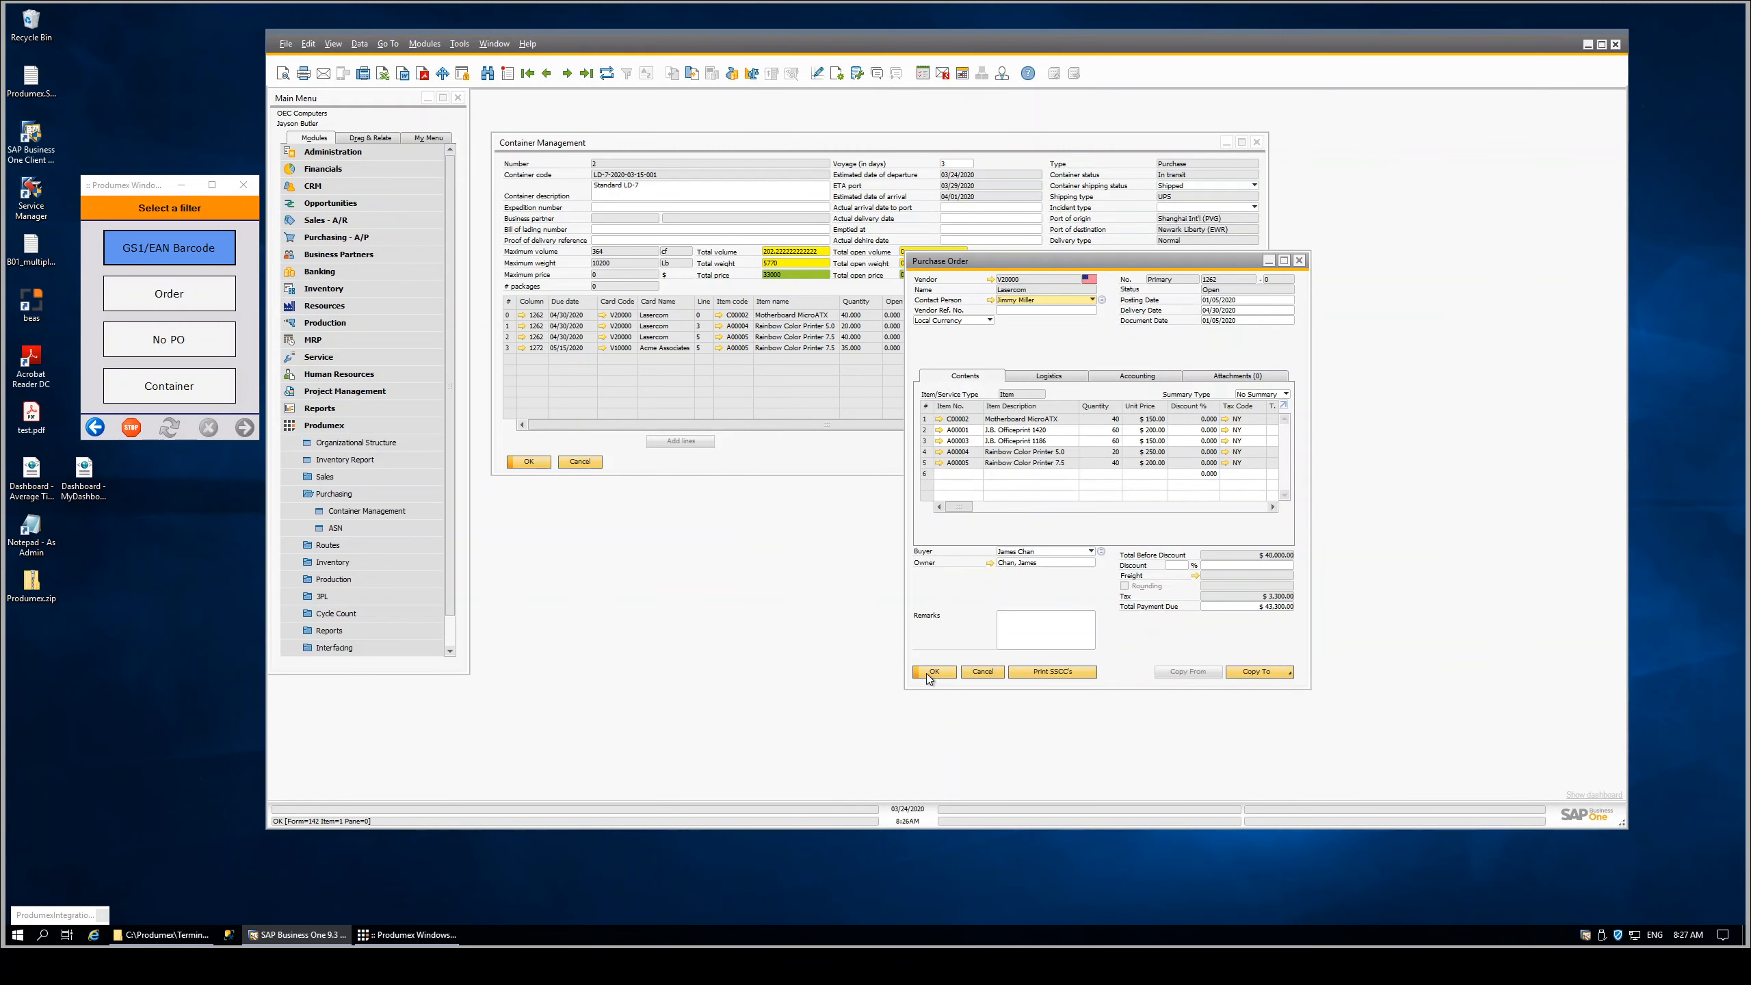
pyautogui.click(933, 672)
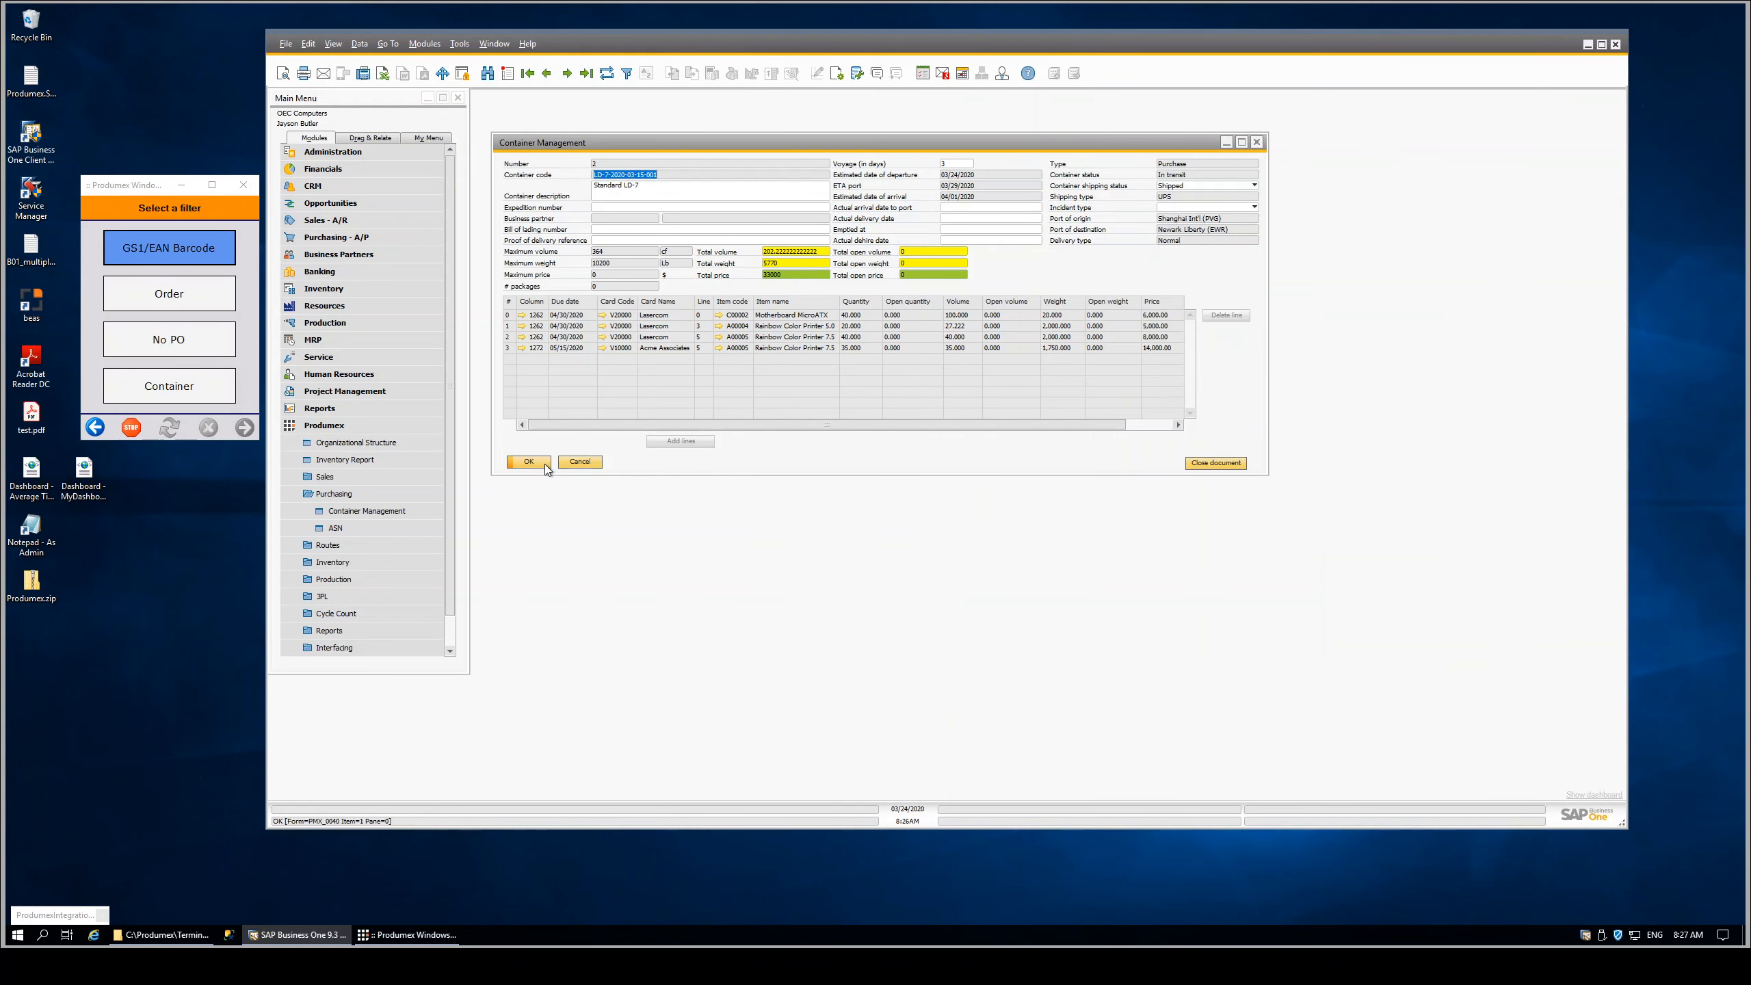